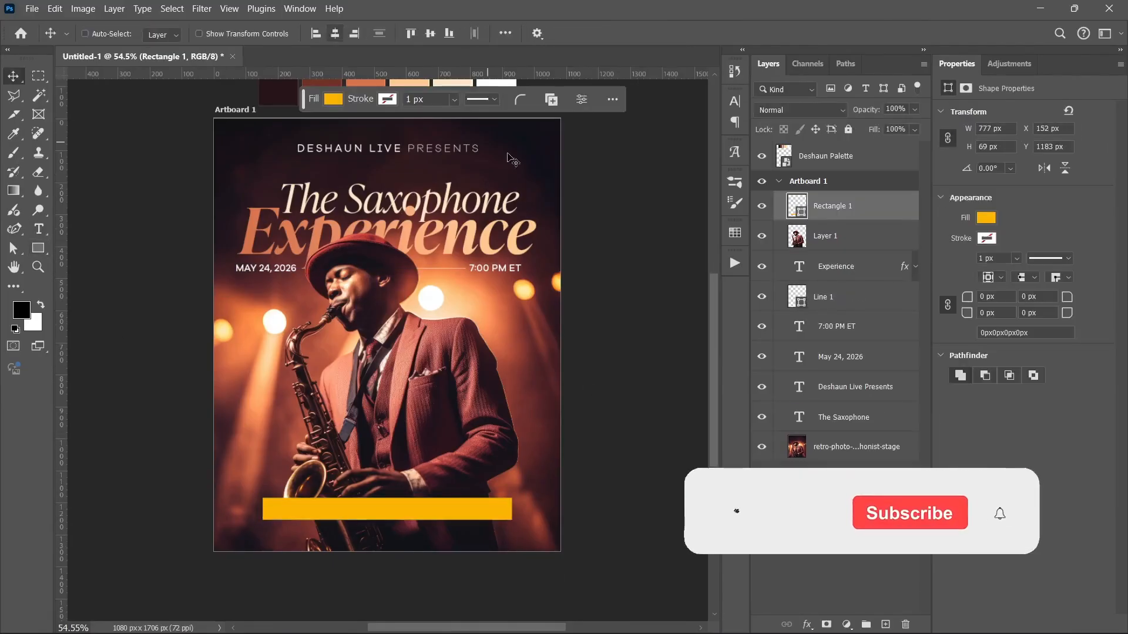
{"action": "left_click", "coordinate": [985, 217]}
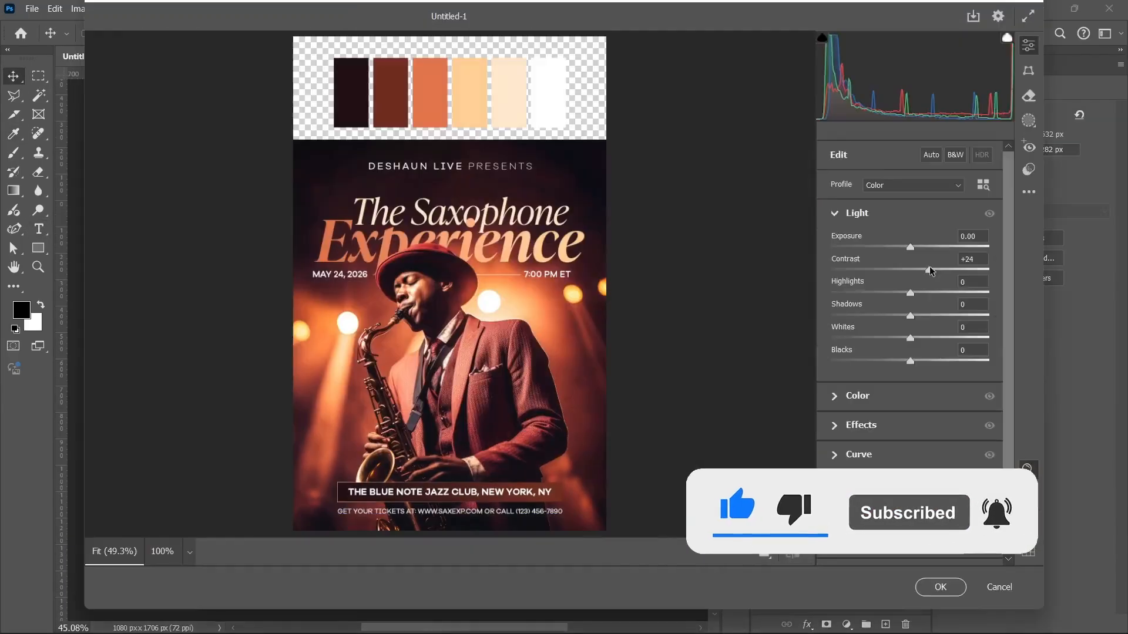
{"action": "left_click", "coordinate": [857, 206]}
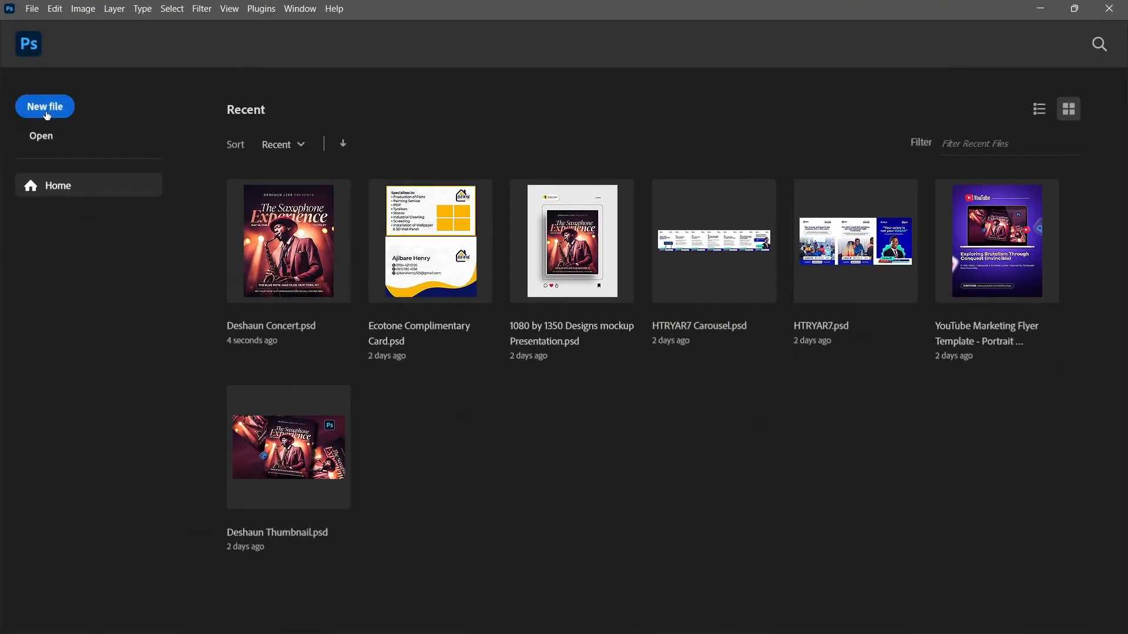
Create a 1080 x 1350 px portrait document at 72 ppi in RGB with an artboard and a black background
{"action": "left_click", "coordinate": [46, 111]}
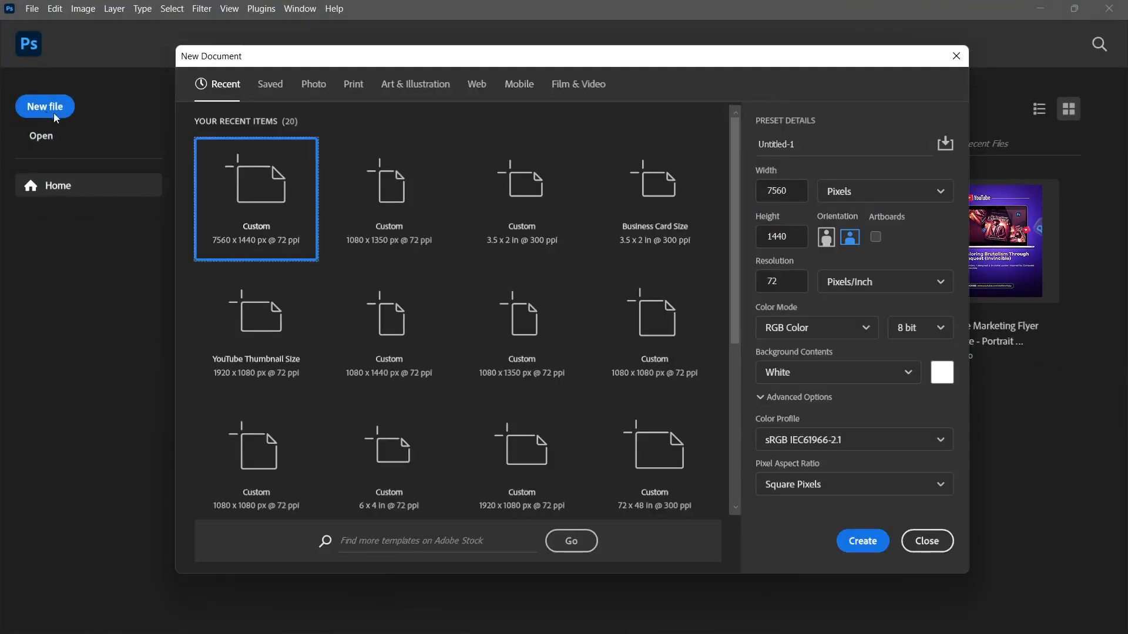
{"action": "left_click", "coordinate": [395, 205]}
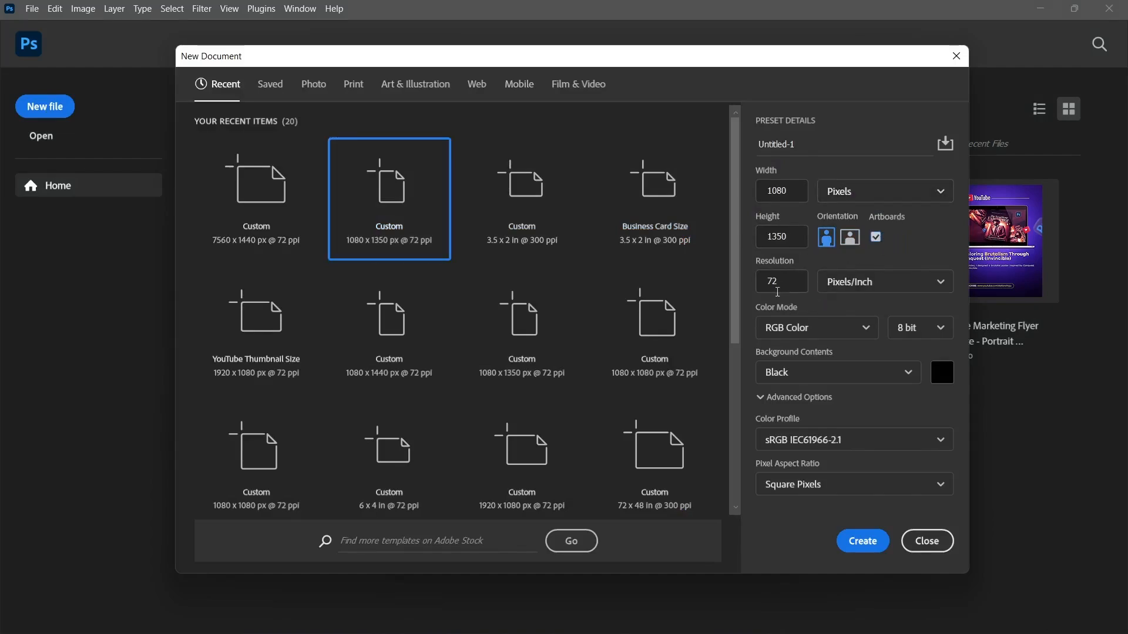
{"action": "left_click", "coordinate": [843, 379]}
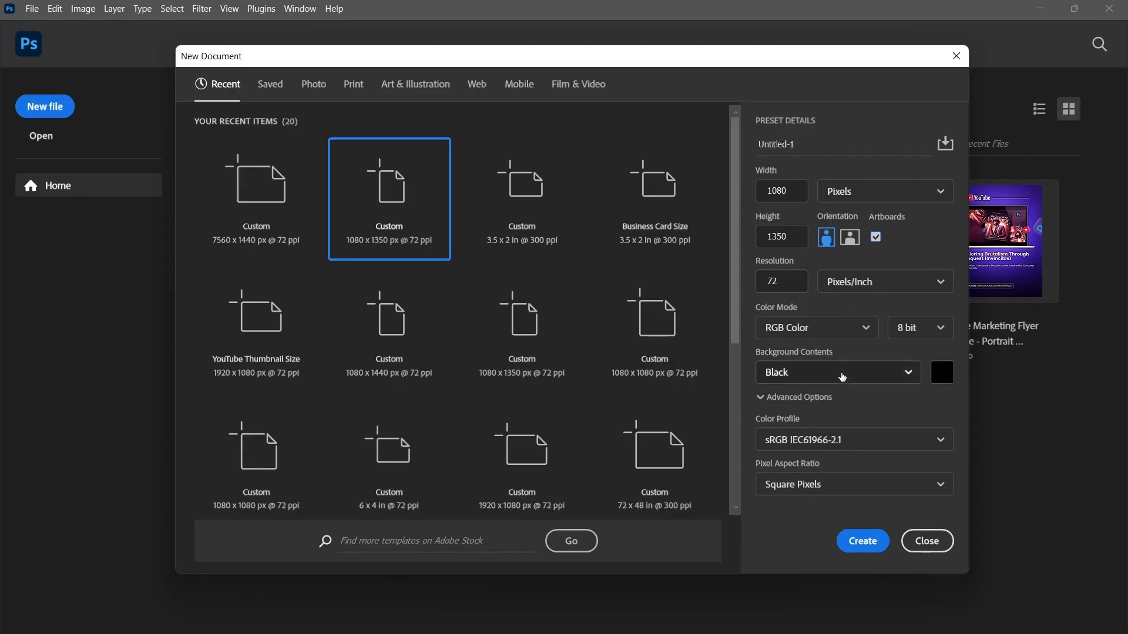
{"action": "left_click", "coordinate": [838, 372]}
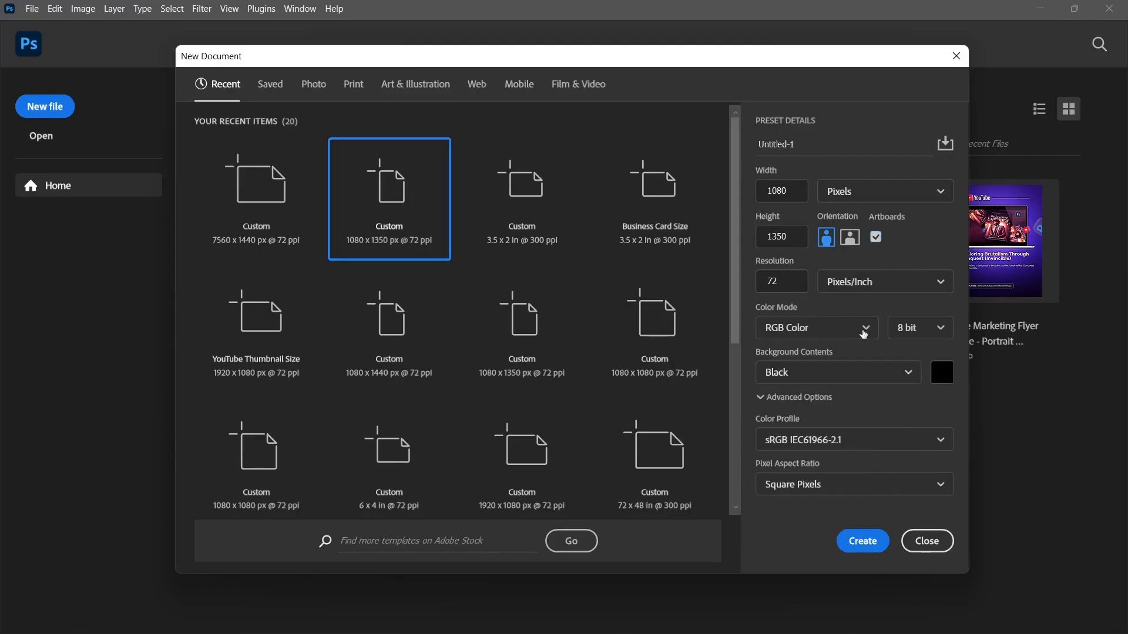
{"action": "left_click", "coordinate": [866, 541]}
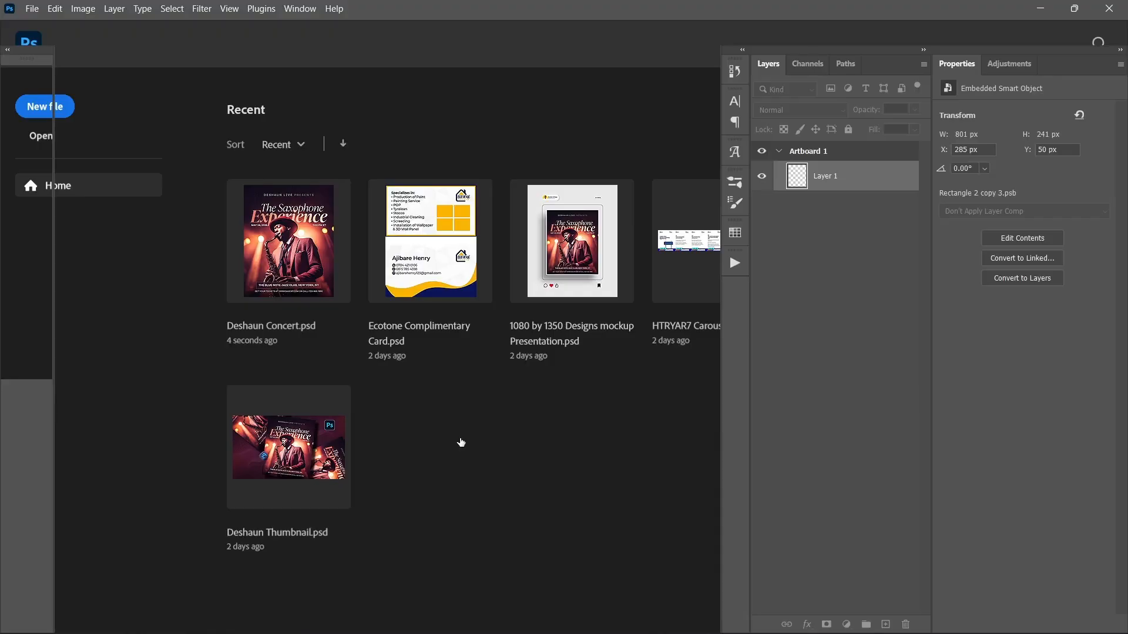
{"action": "scroll", "coordinate": [285, 391], "scroll_direction": "up", "scroll_amount": 2}
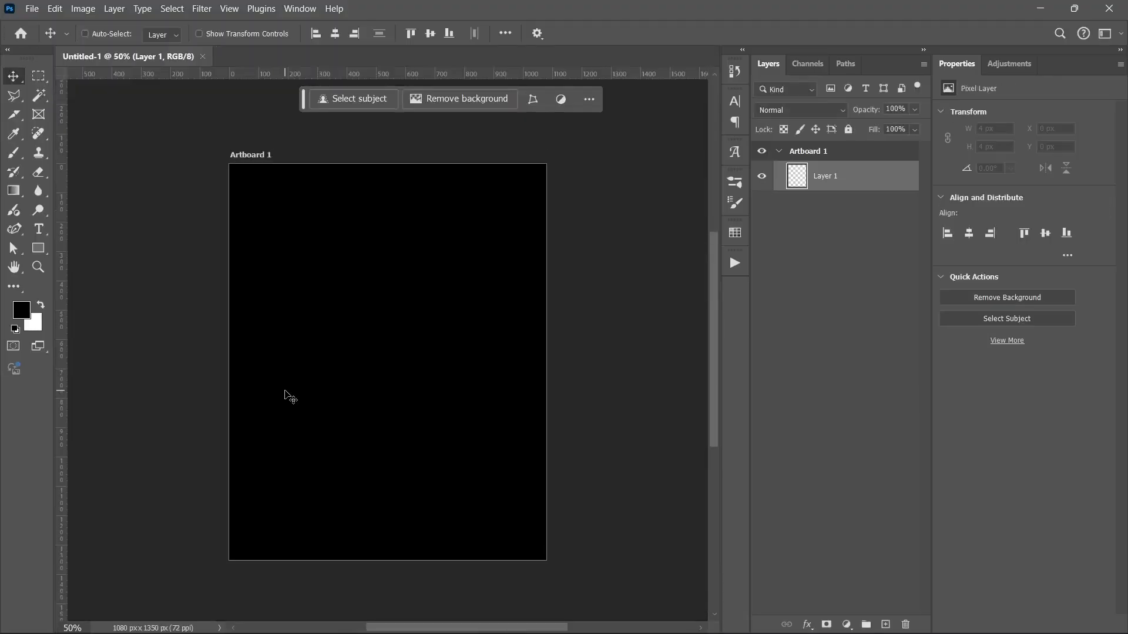
In the assets folder, change the last word of the color swatch image's file name to Palette
{"action": "left_click", "coordinate": [438, 624]}
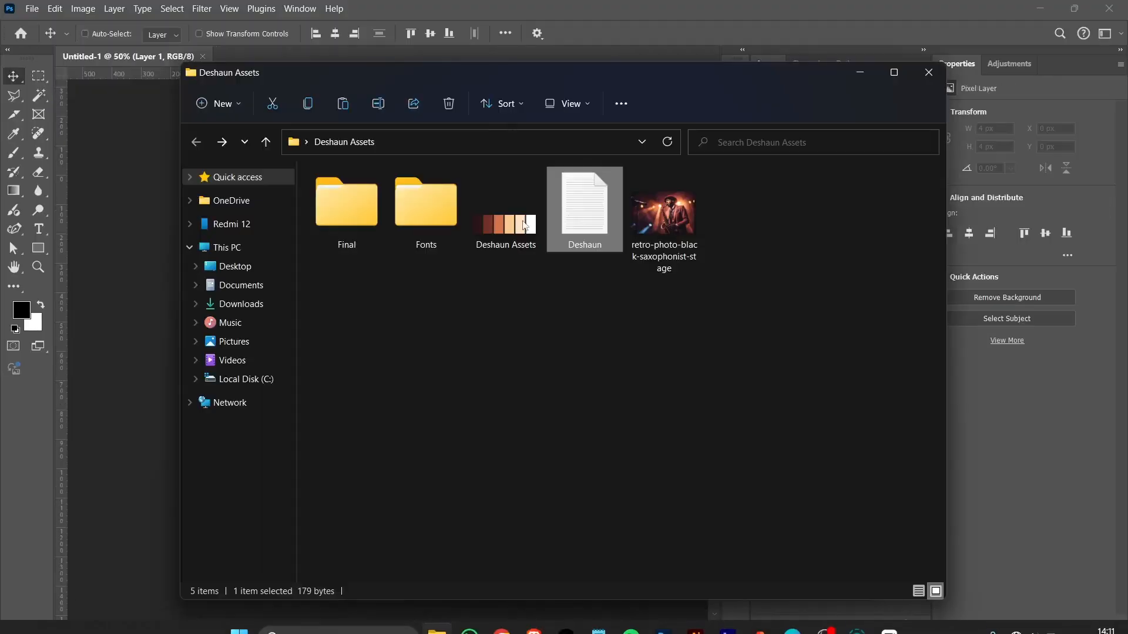
{"action": "left_click", "coordinate": [502, 235]}
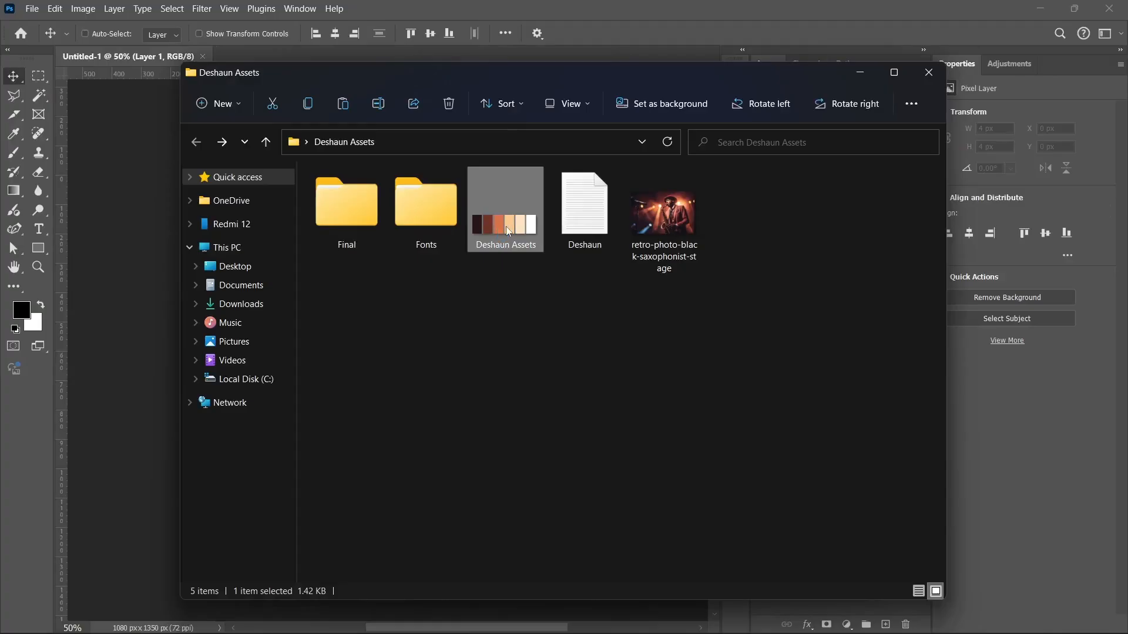
{"action": "key", "text": "F2"}
{"action": "key", "text": "ctrl+shift+Left"}
{"action": "type", "text": "Palette"}
{"action": "key", "text": "Return"}
Place the color palette image in the document and move it above the artboard, horizontally centred on it
{"action": "left_click_drag", "start_coordinate": [513, 224], "coordinate": [320, 403]}
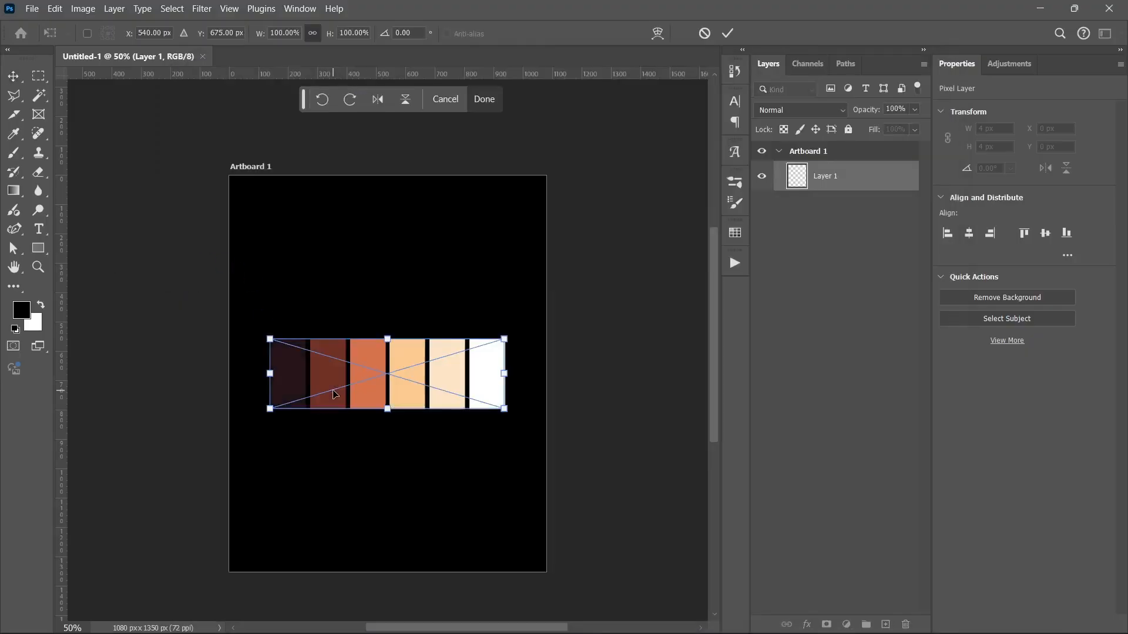
{"action": "left_click_drag", "start_coordinate": [336, 450], "coordinate": [340, 202]}
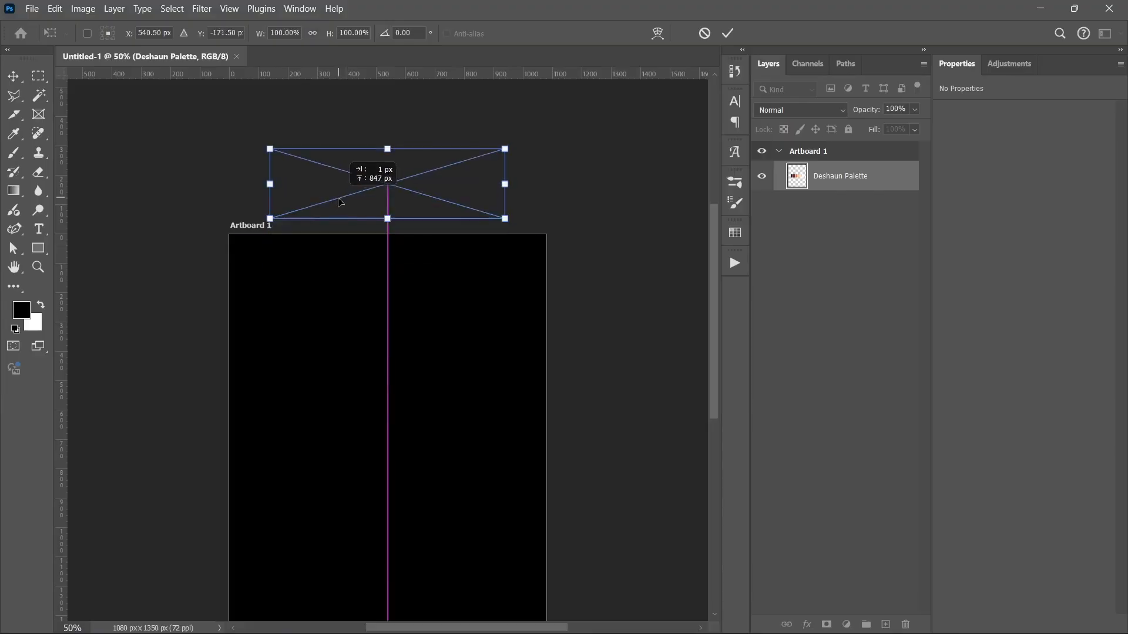
{"action": "key", "text": "Return"}
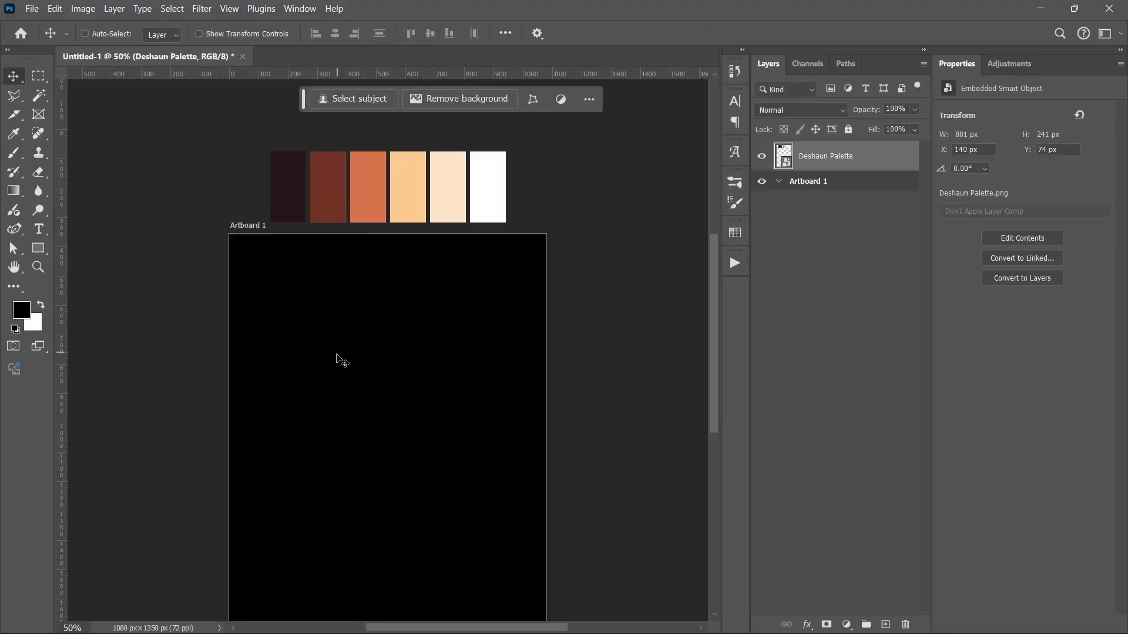
{"action": "scroll", "coordinate": [342, 359], "scroll_direction": "down", "scroll_amount": 3}
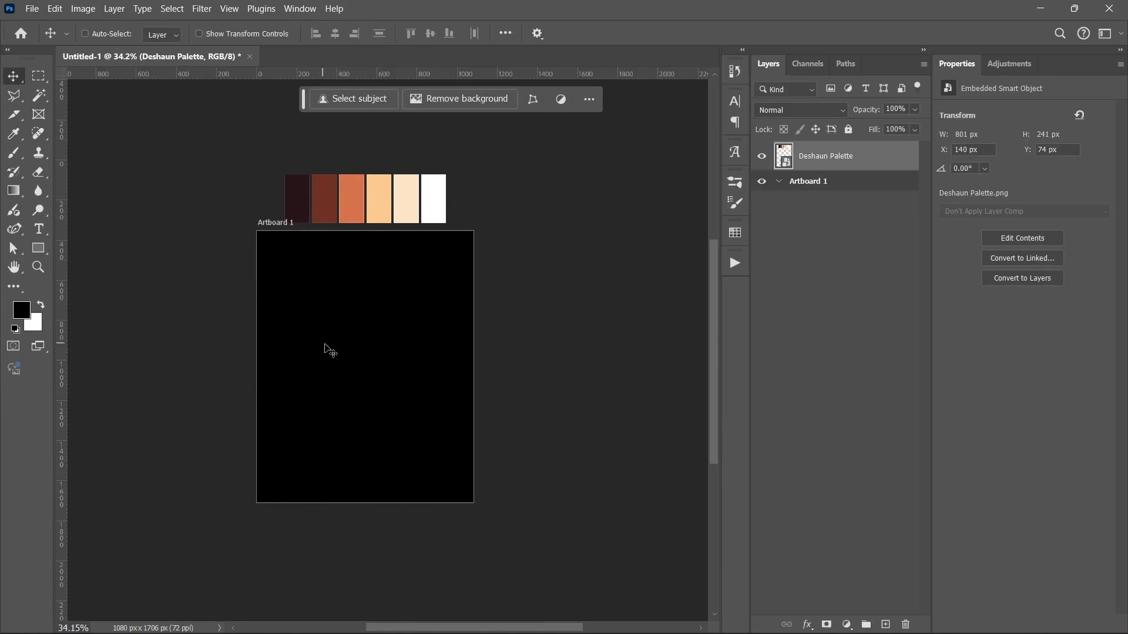
Place the retro-photo-black-saxophonist-stage image from the assets folder and align it with the artboard's bottom edge
{"action": "left_click", "coordinate": [436, 620]}
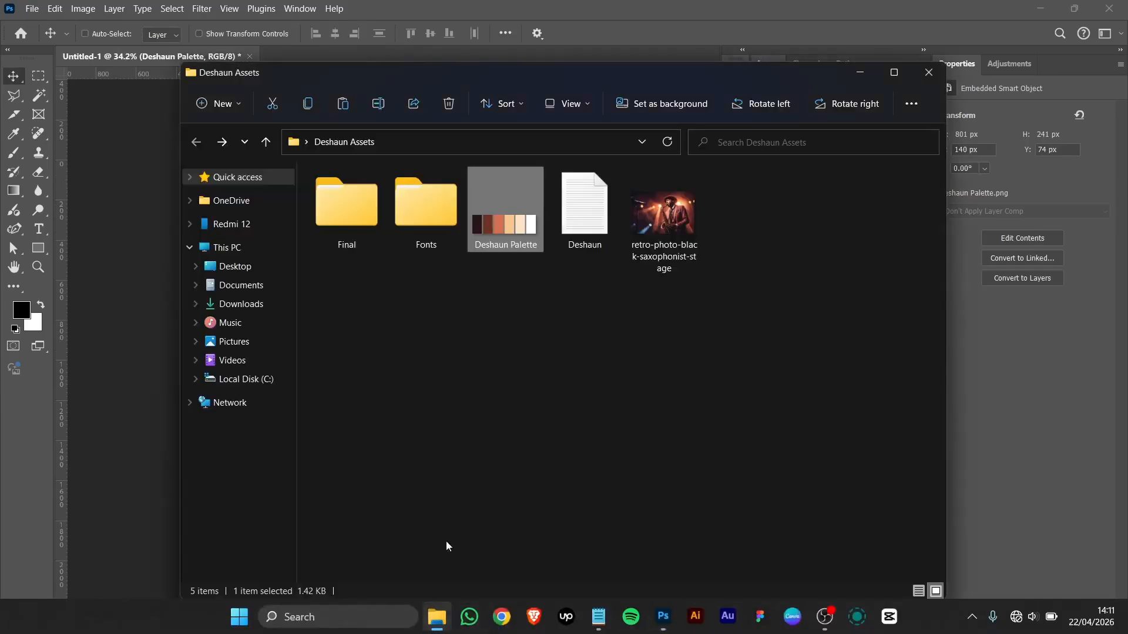
{"action": "left_click", "coordinate": [643, 234]}
{"action": "left_click_drag", "start_coordinate": [669, 224], "coordinate": [160, 341]}
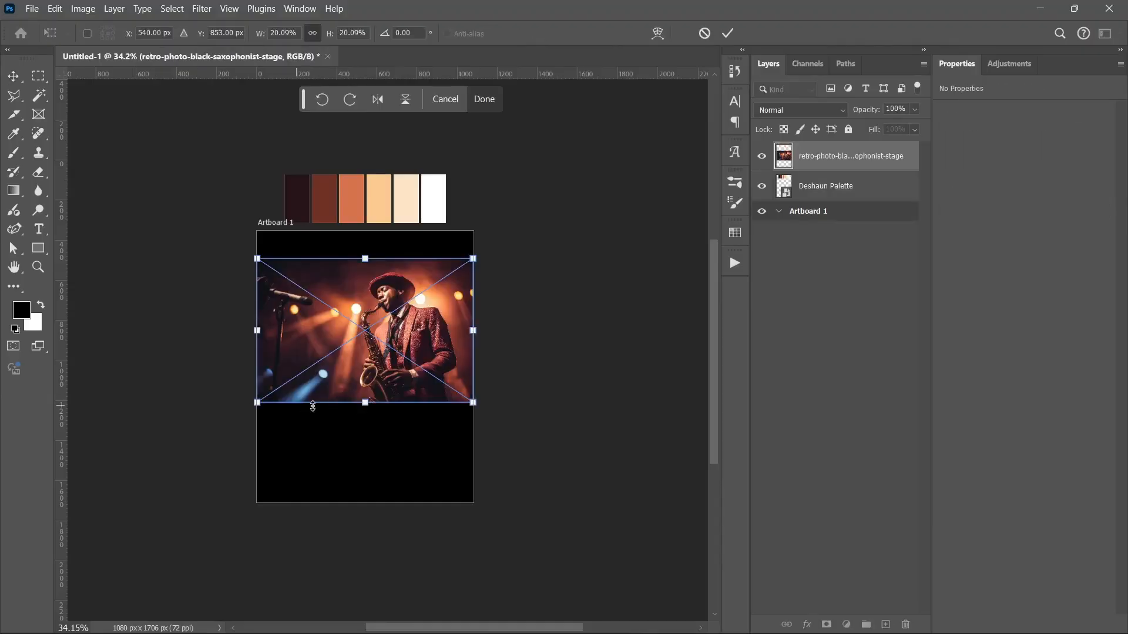
{"action": "left_click", "coordinate": [405, 99]}
{"action": "left_click", "coordinate": [405, 100]}
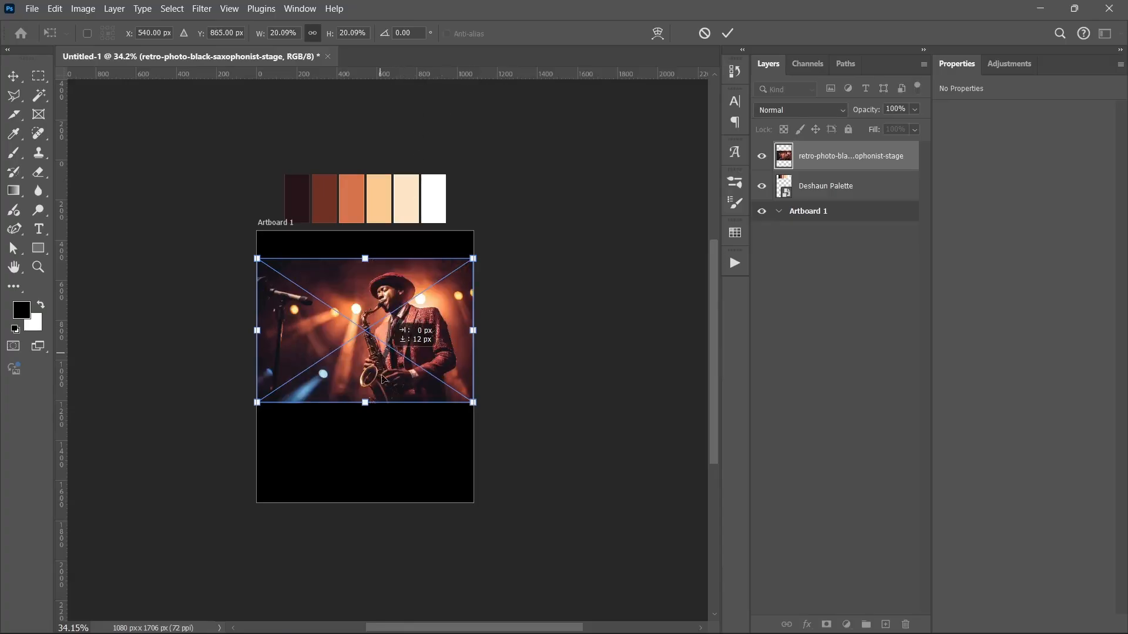
{"action": "left_click_drag", "start_coordinate": [389, 359], "coordinate": [389, 458]}
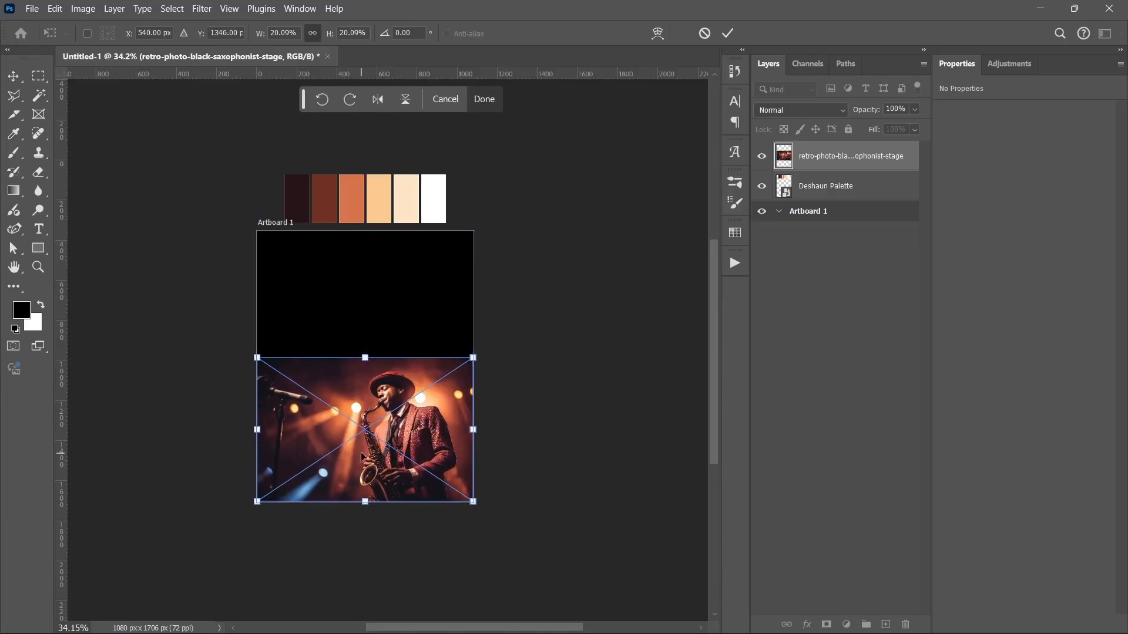
Enlarge the saxophonist photo to about 30.64%, keeping its lower-right corner fixed so the musician fills the artboard width
{"action": "scroll", "coordinate": [347, 428], "scroll_direction": "up", "scroll_amount": 3}
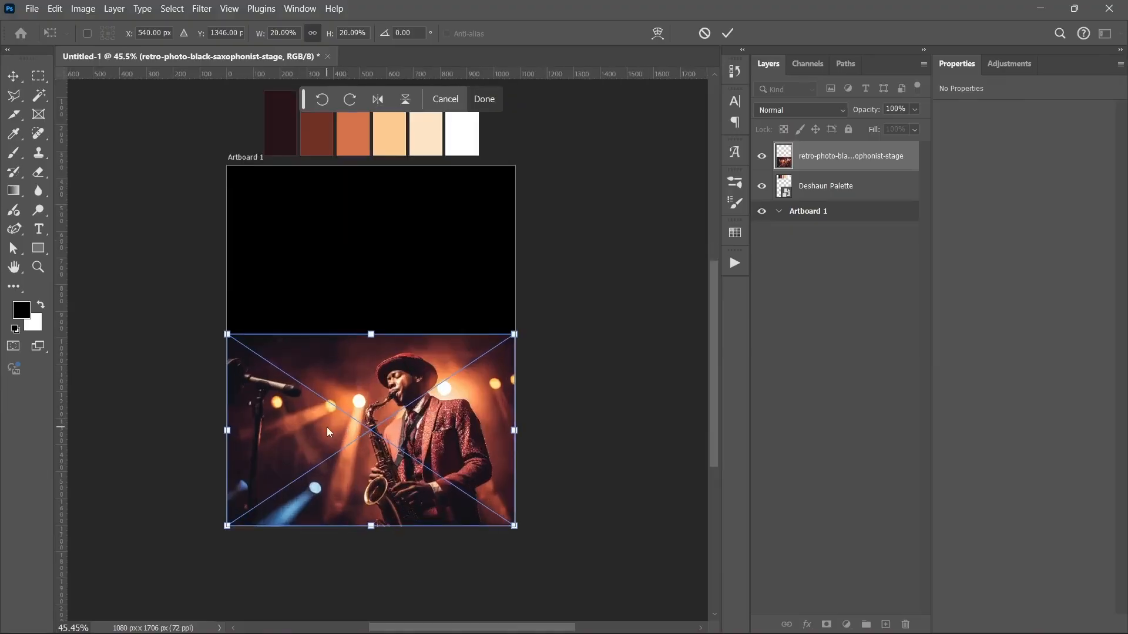
{"action": "scroll", "coordinate": [327, 425], "scroll_direction": "up", "scroll_amount": 2}
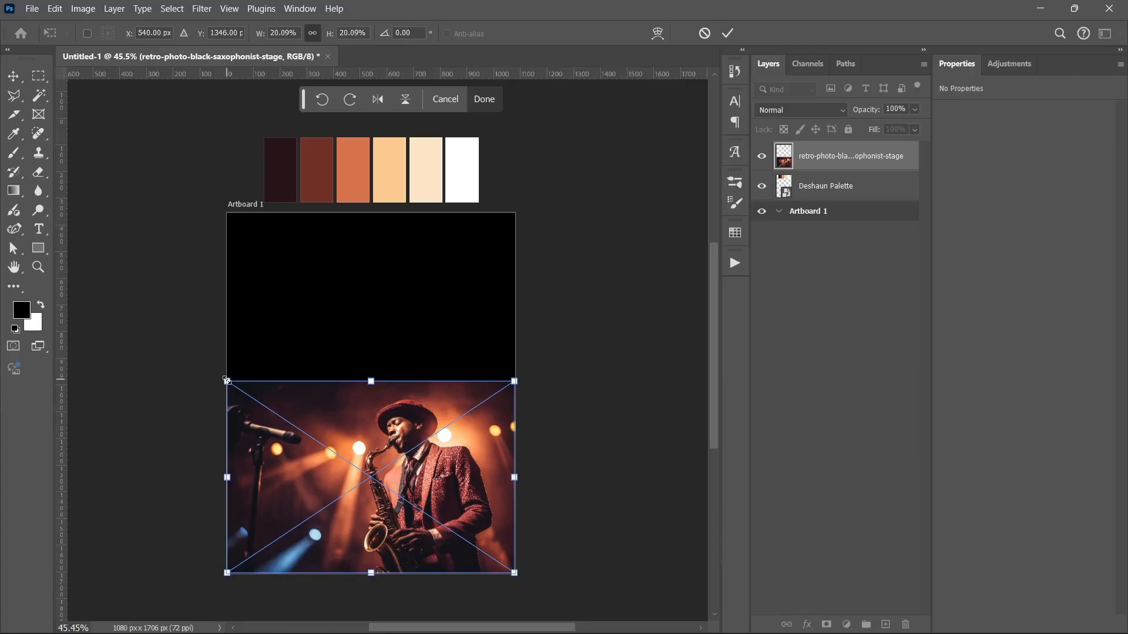
{"action": "left_click_drag", "start_coordinate": [227, 380], "coordinate": [133, 197]}
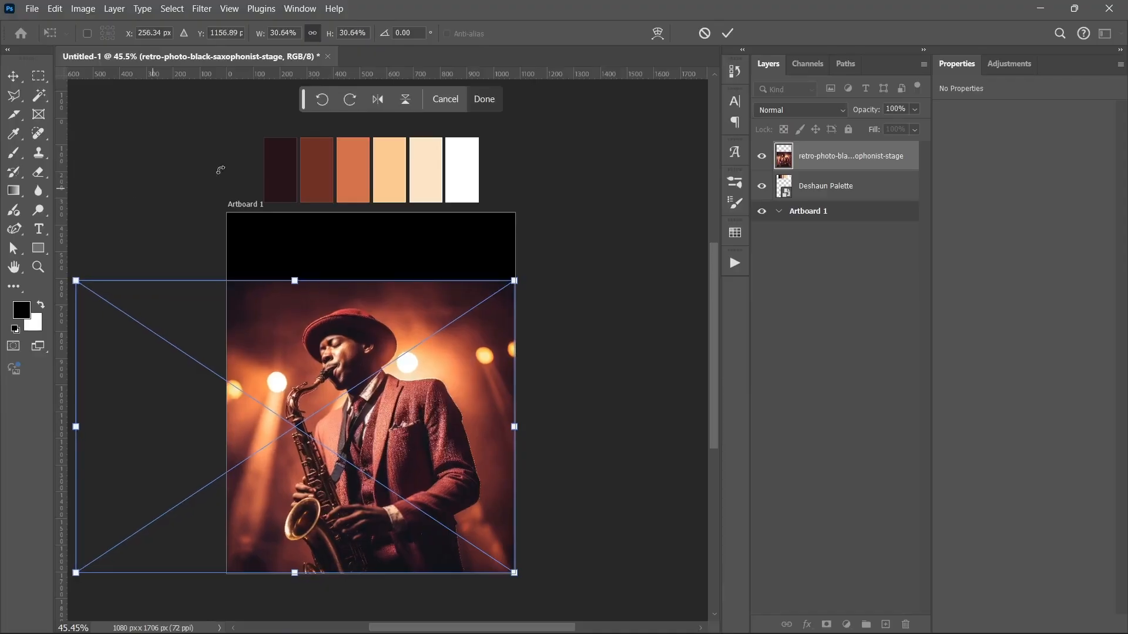
{"action": "left_click", "coordinate": [727, 33]}
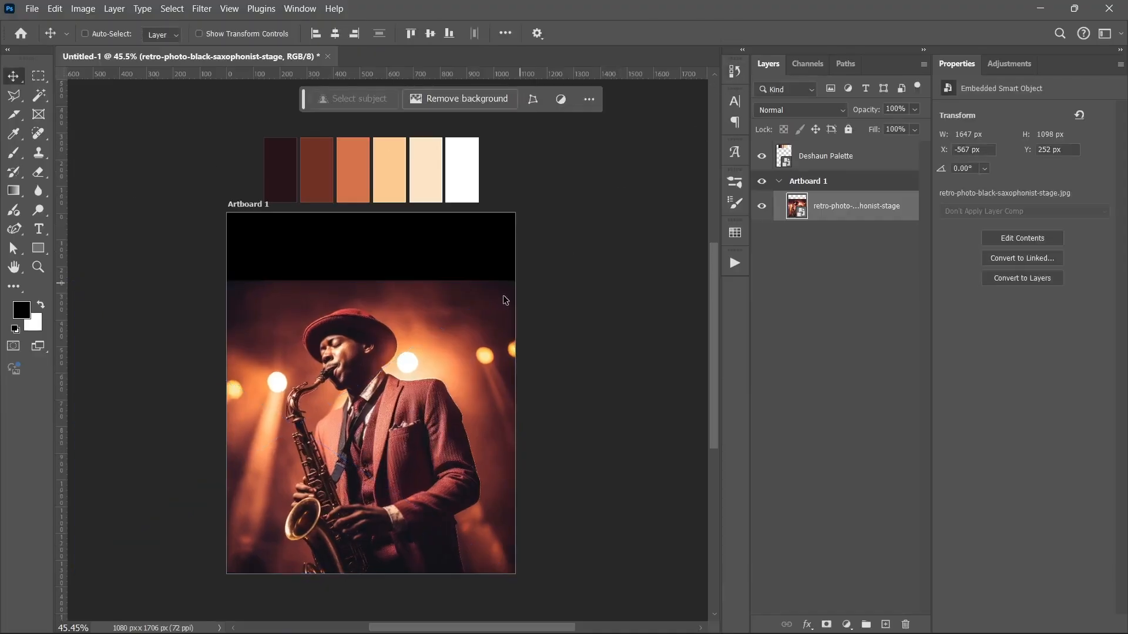
Rasterize the saxophonist photo layer
{"action": "scroll", "coordinate": [397, 389], "scroll_direction": "up", "scroll_amount": 1}
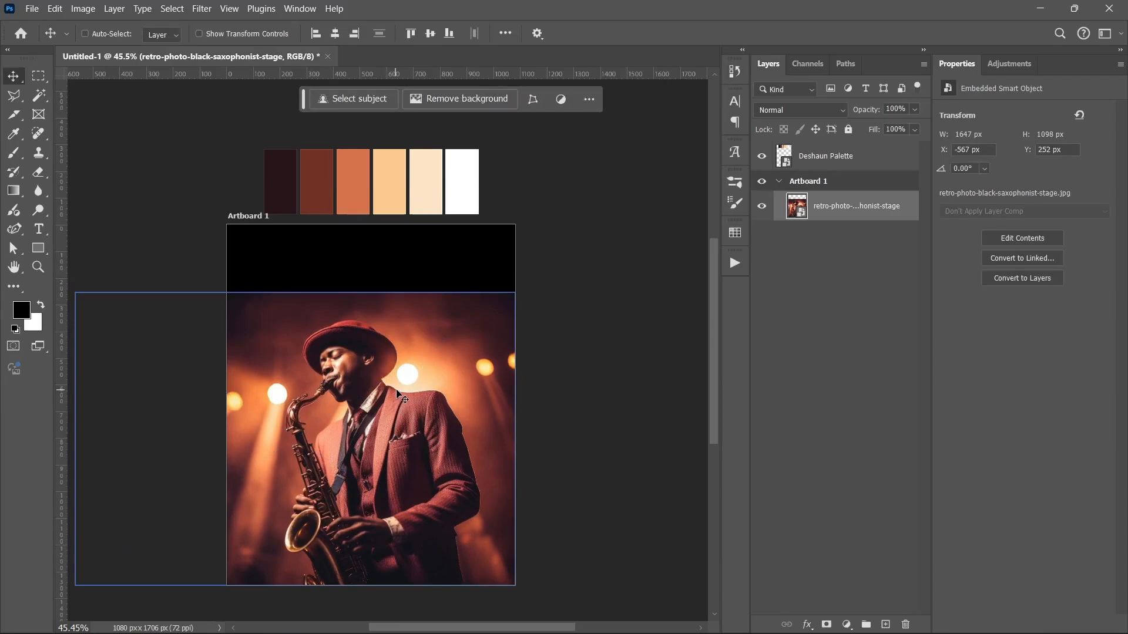
{"action": "right_click", "coordinate": [852, 217]}
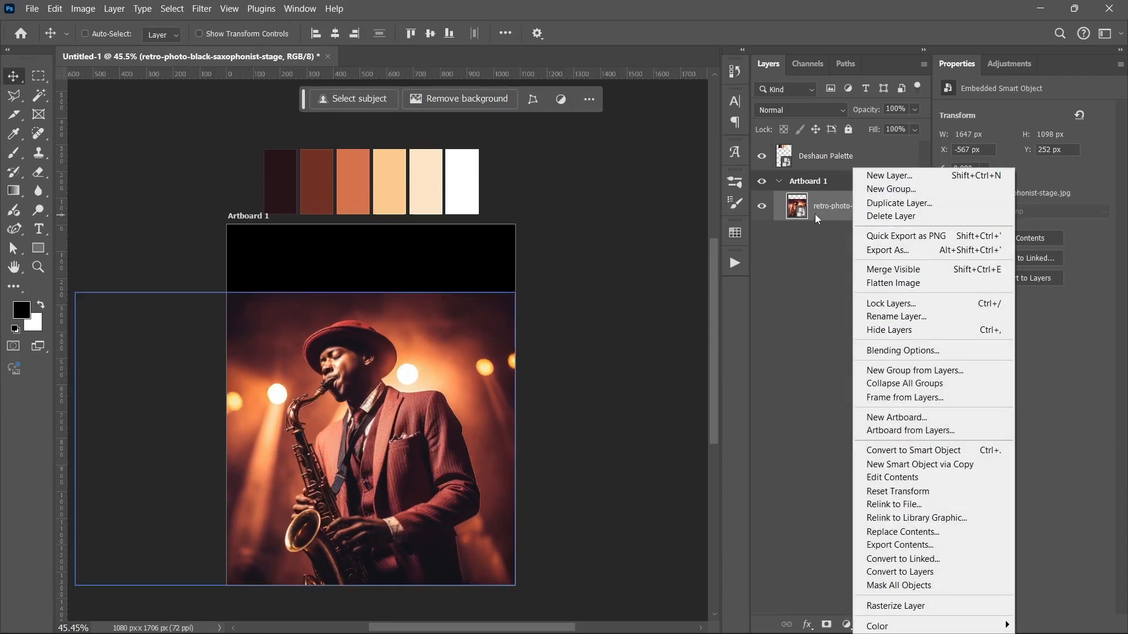
{"action": "left_click", "coordinate": [908, 606]}
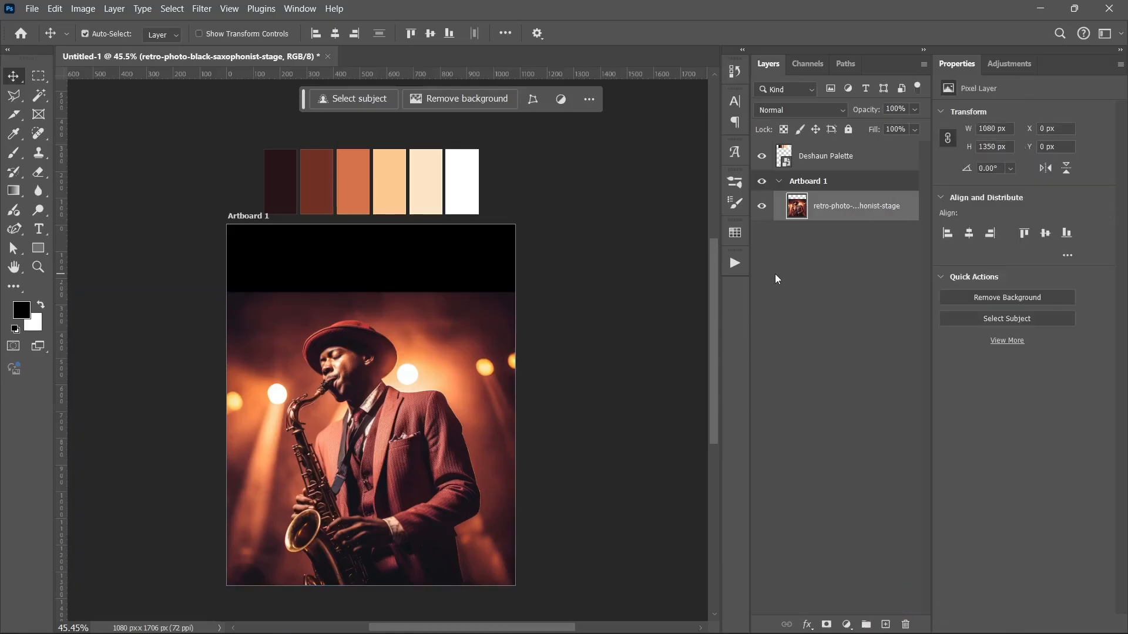
{"action": "key", "text": "ctrl+a"}
{"action": "key", "text": "ctrl+d"}
{"action": "key", "text": "ctrl"}
Select the empty black strip above the photo with a rectangular marquee about 1080 x 275 px, slightly overlapping the photo
{"action": "left_click", "coordinate": [38, 82]}
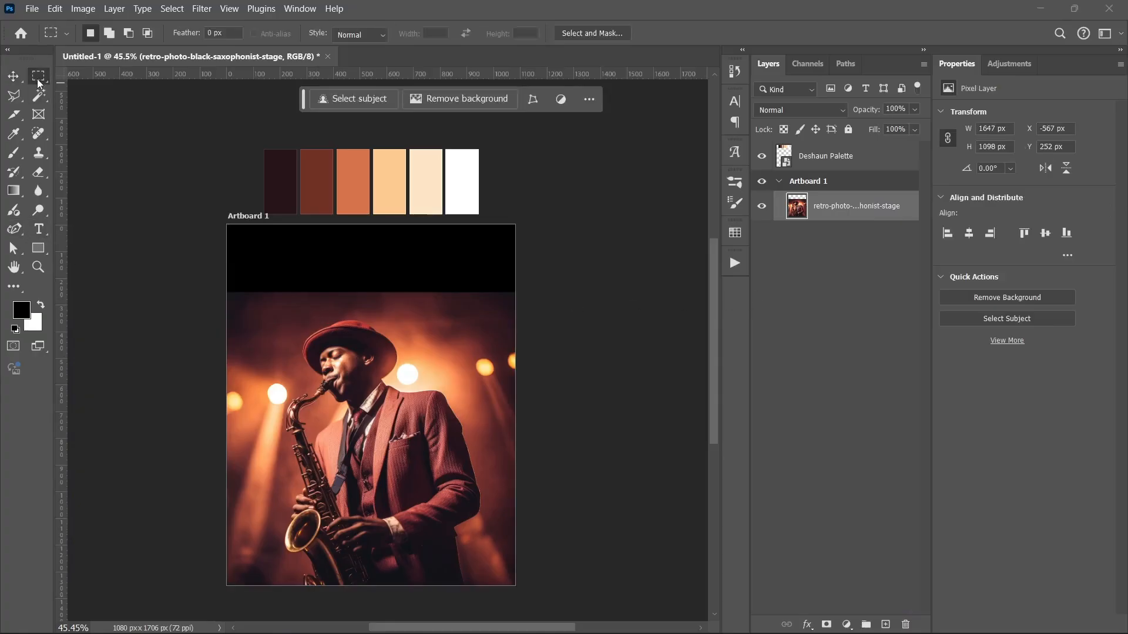
{"action": "left_click_drag", "start_coordinate": [227, 208], "coordinate": [189, 249]}
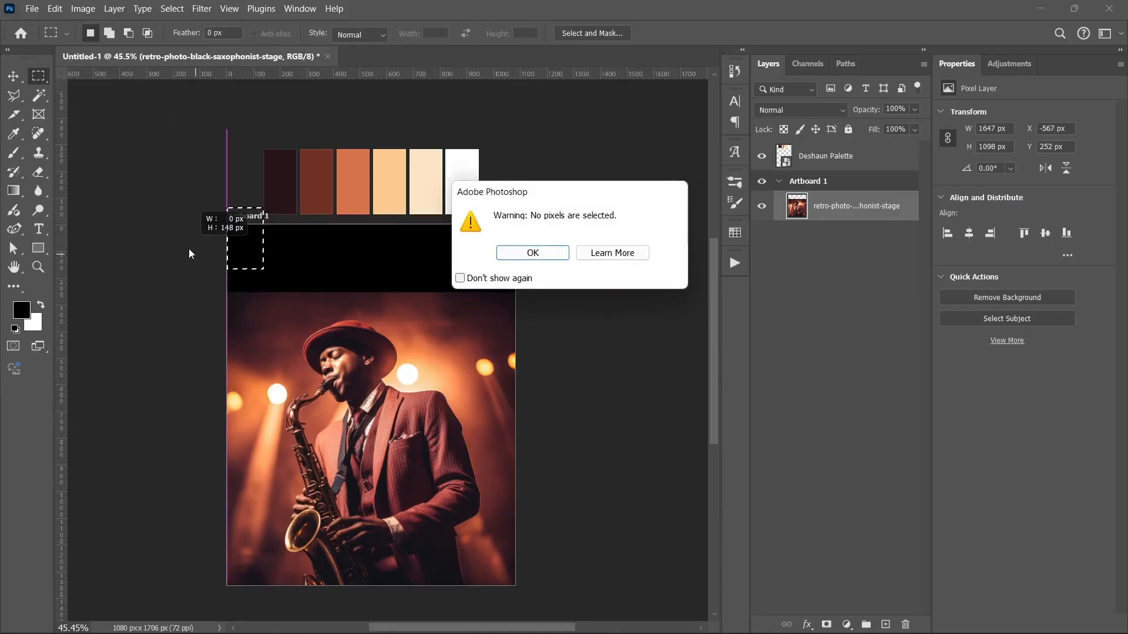
{"action": "left_click", "coordinate": [534, 254]}
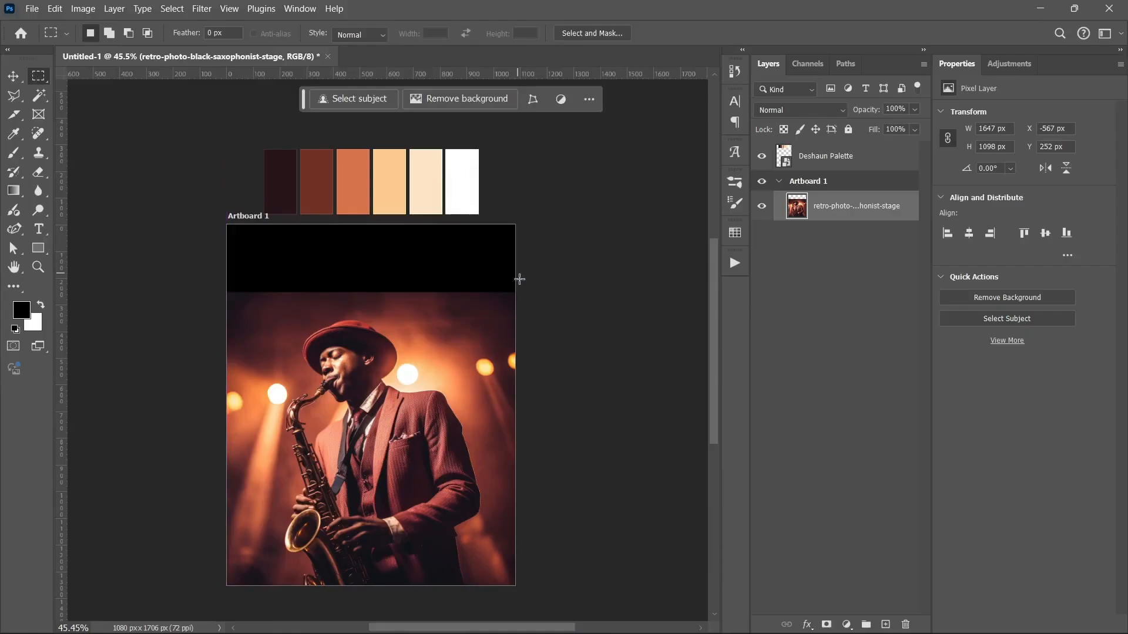
{"action": "left_click_drag", "start_coordinate": [521, 294], "coordinate": [237, 254]}
{"action": "left_click", "coordinate": [241, 260]}
{"action": "left_click_drag", "start_coordinate": [523, 298], "coordinate": [206, 219]}
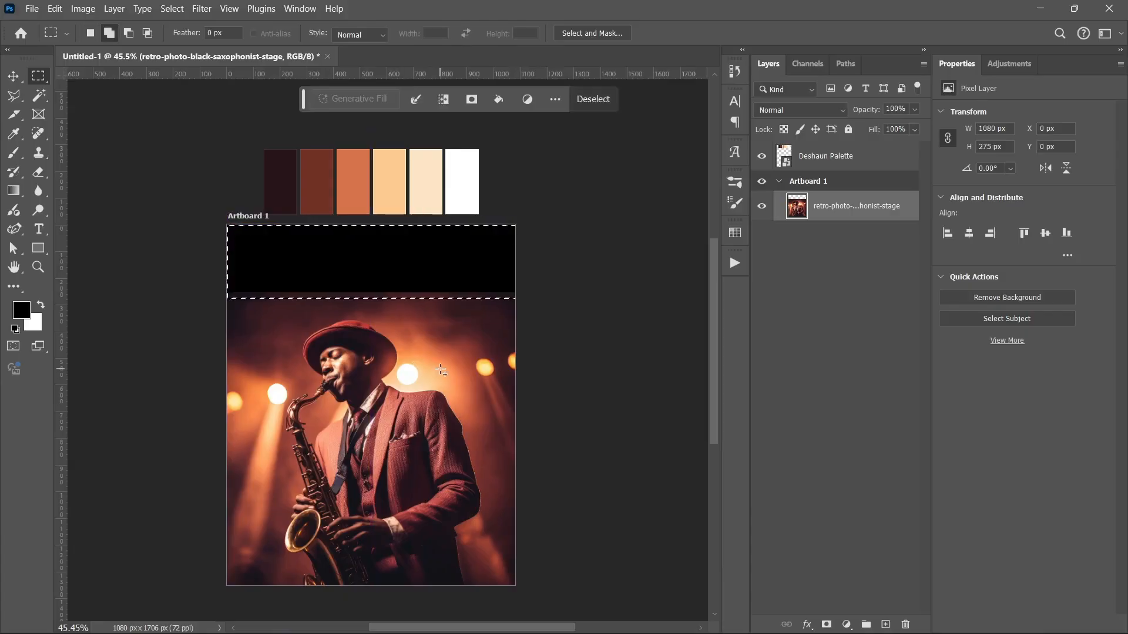
Fill the selected strip with Content-Aware using Color Adaptation, Normal mode and 100% opacity, and clear the selection
{"action": "key", "text": "shift+F5"}
{"action": "left_click_drag", "start_coordinate": [649, 210], "coordinate": [609, 195]}
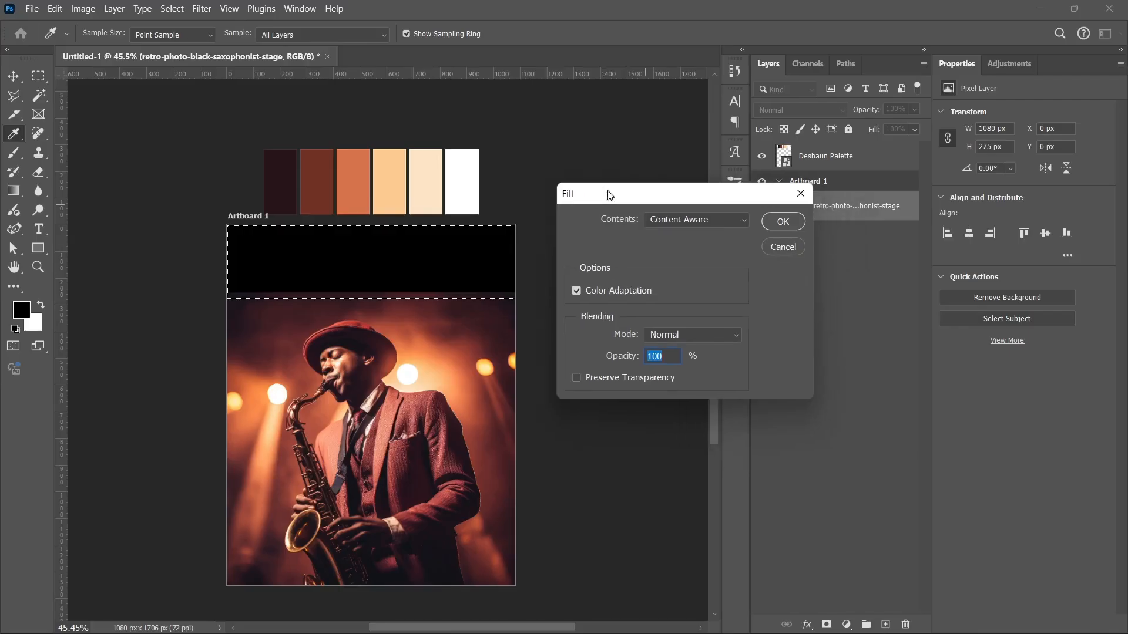
{"action": "left_click", "coordinate": [783, 221]}
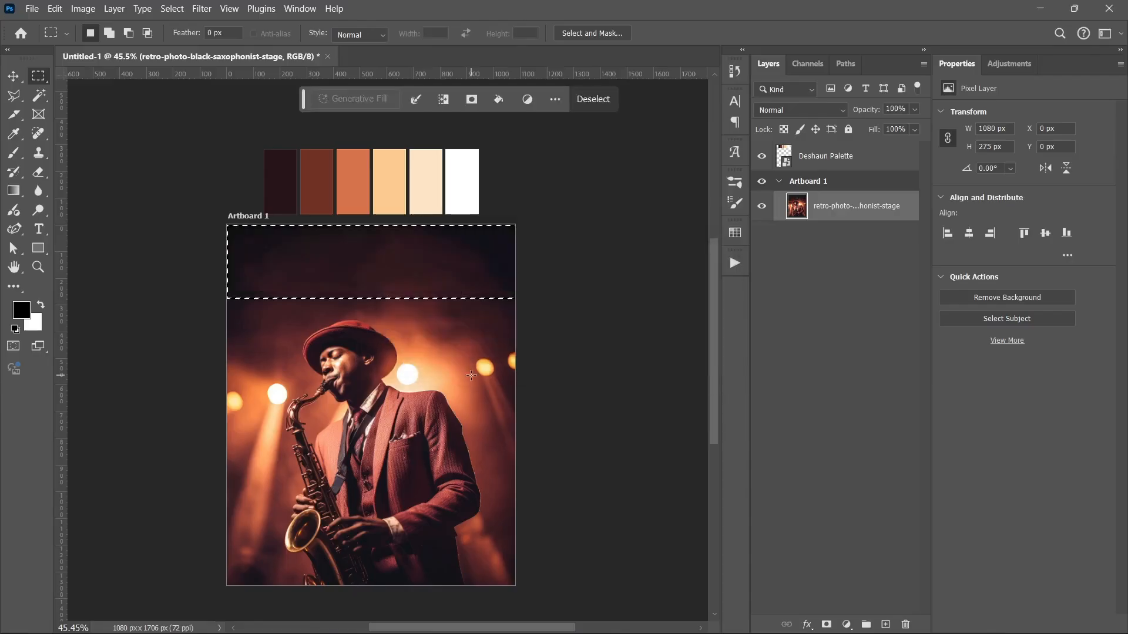
{"action": "key", "text": "ctrl+d"}
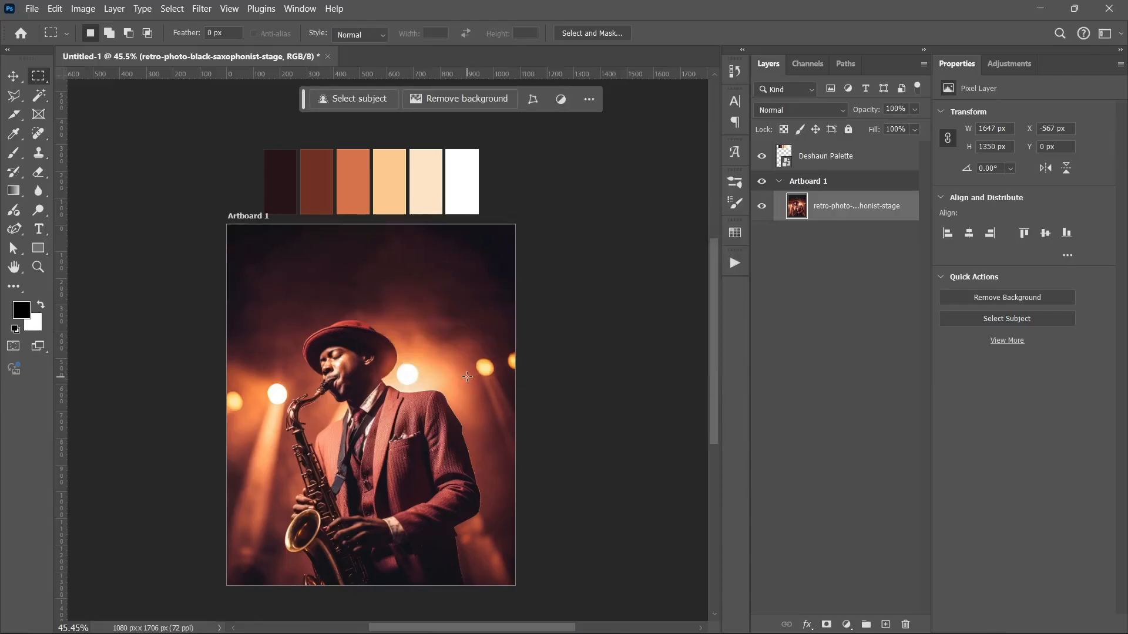
Select the saxophonist as the photo's subject and copy him onto a new layer above the photo
{"action": "left_click", "coordinate": [13, 77]}
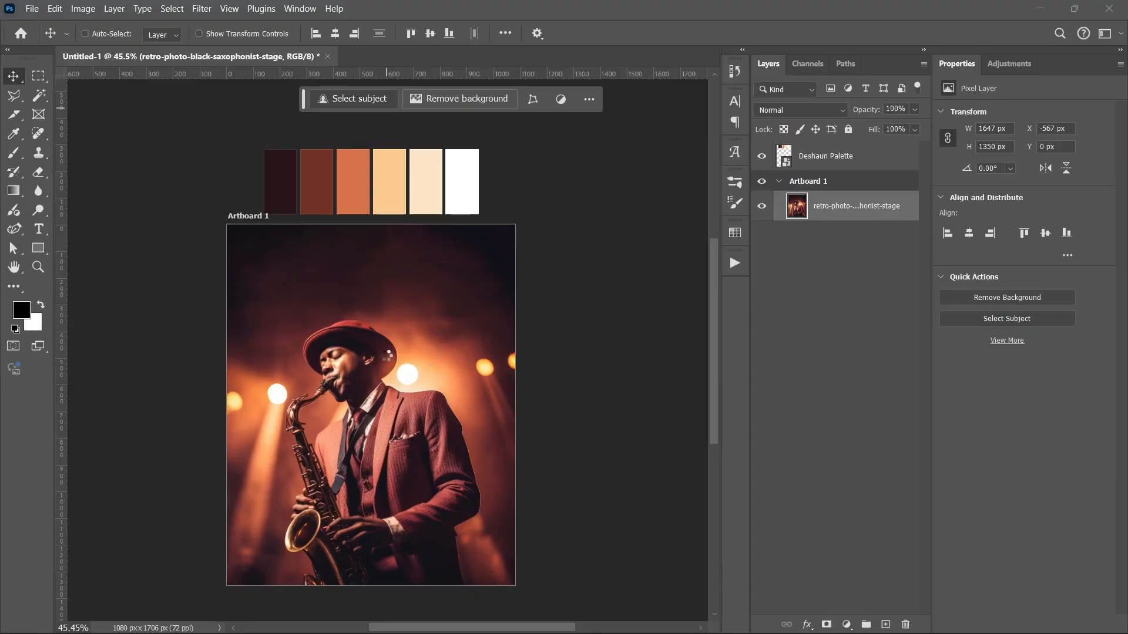
{"action": "scroll", "coordinate": [410, 397], "scroll_direction": "down", "scroll_amount": 1}
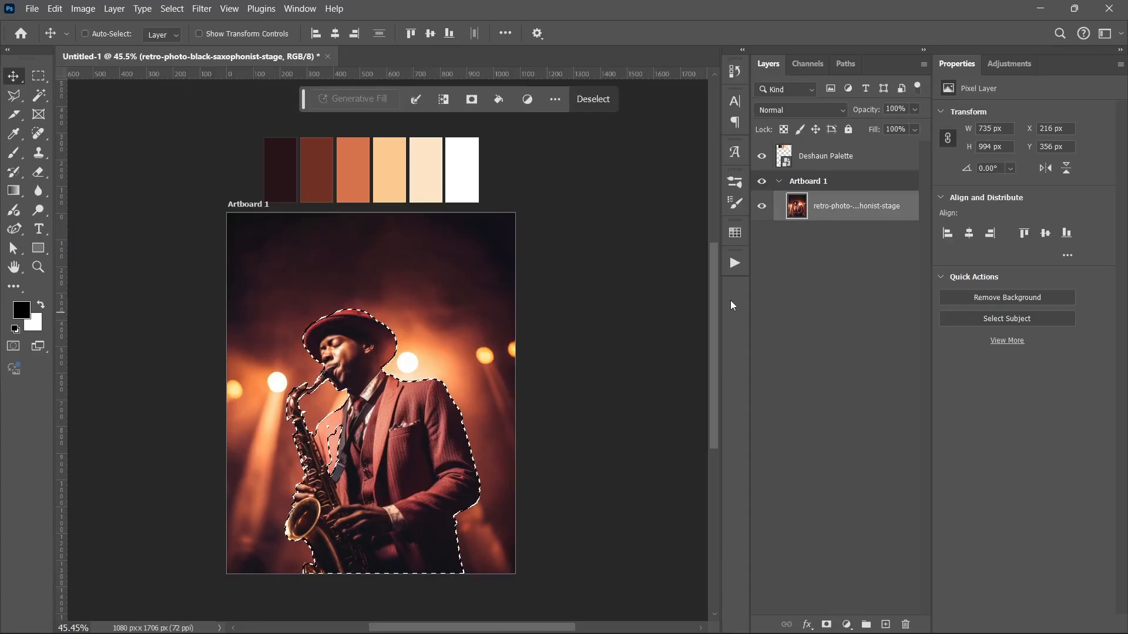
{"action": "key", "text": "ctrl+j"}
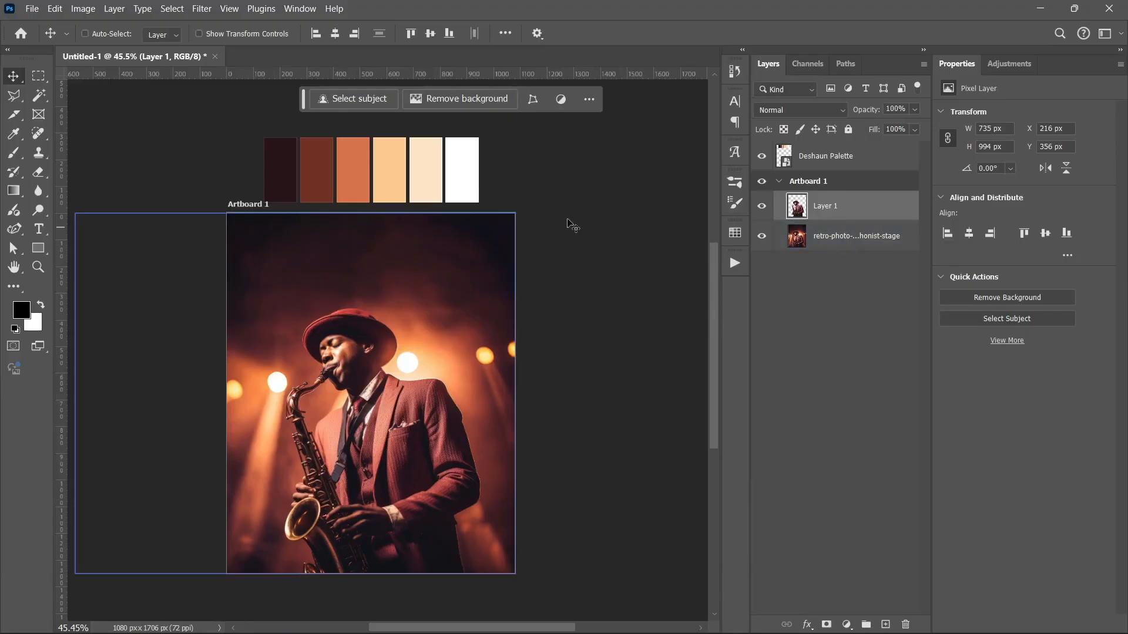
Target the background photo layer for new type, copy "Experience" from Deshaun.txt in Notepad, and return to Photoshop
{"action": "left_click", "coordinate": [41, 232]}
{"action": "left_click", "coordinate": [846, 241]}
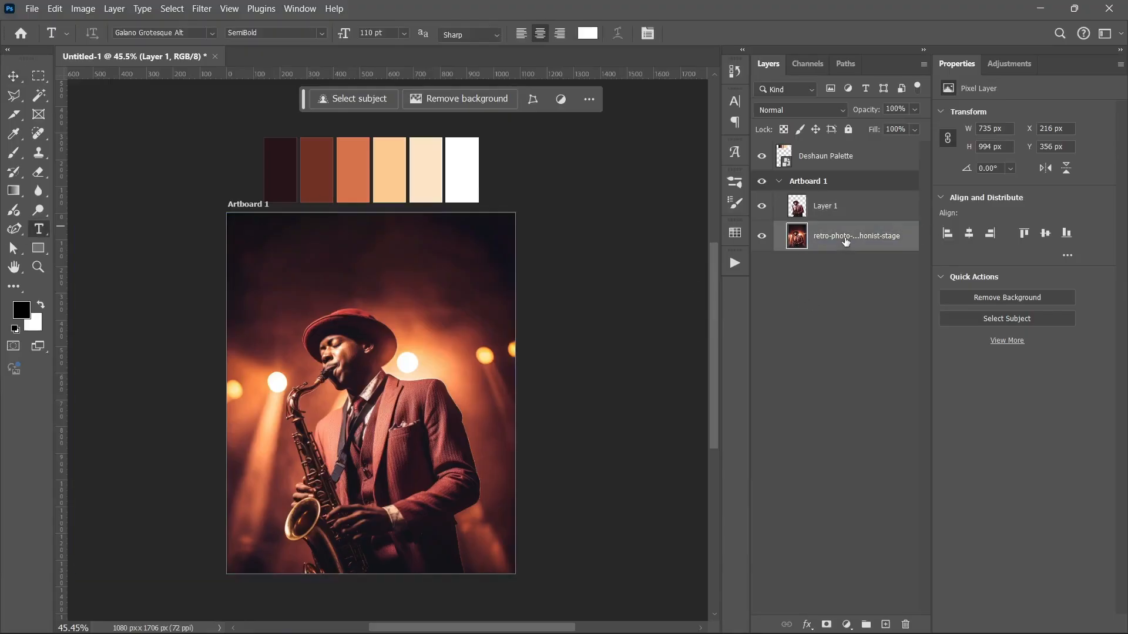
{"action": "mouse_move", "coordinate": [556, 624]}
{"action": "left_click", "coordinate": [599, 617]}
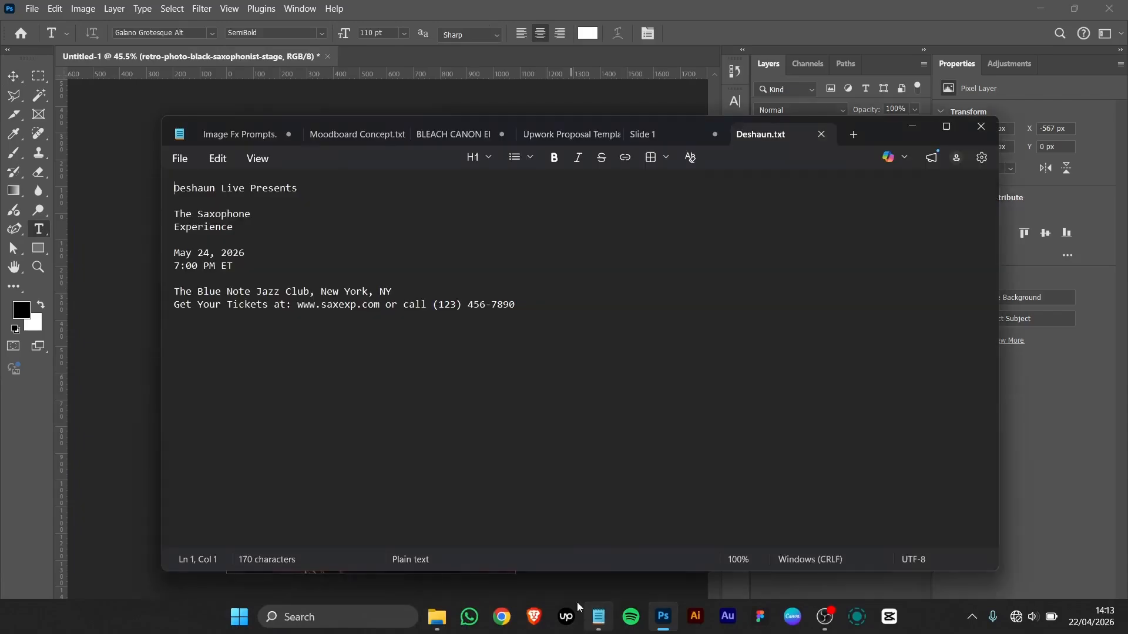
{"action": "double_click", "coordinate": [191, 226]}
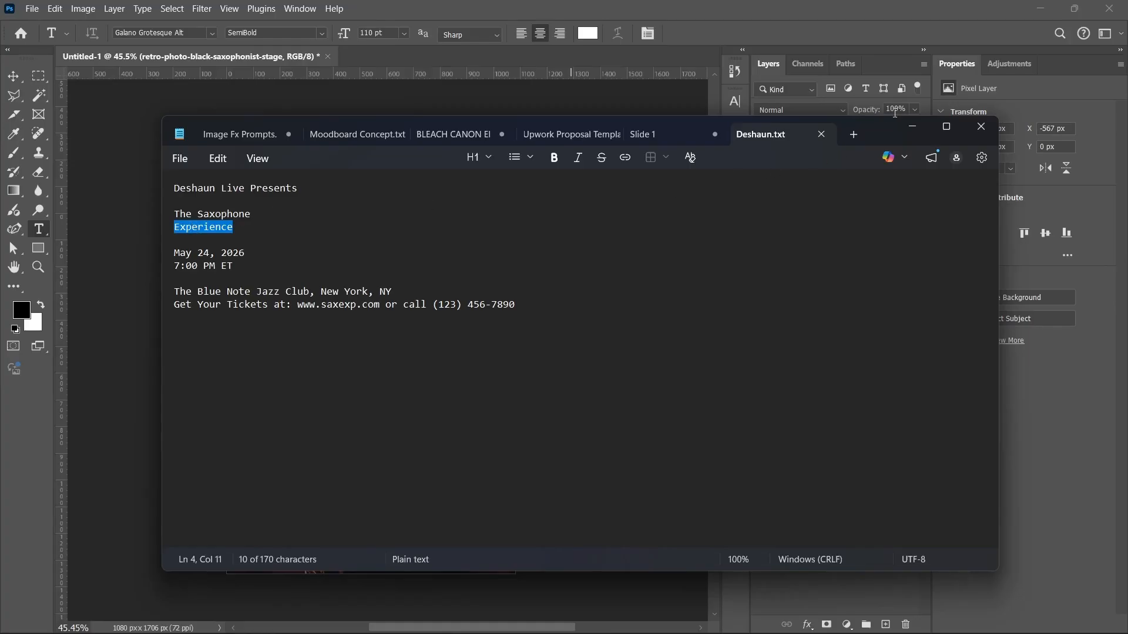
{"action": "left_click", "coordinate": [913, 126]}
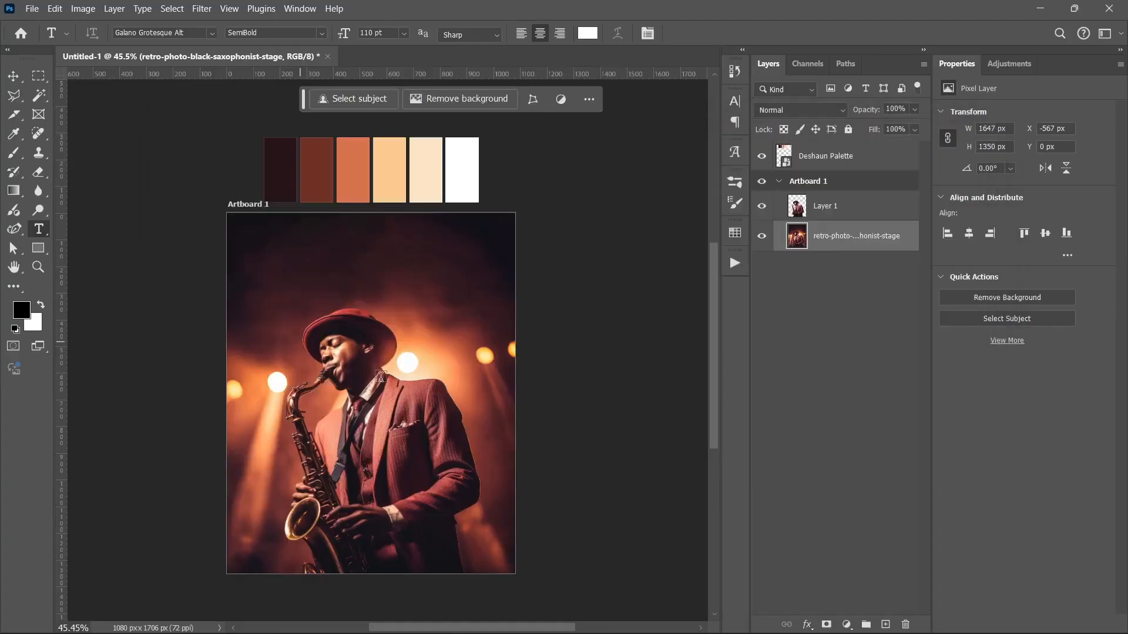
Add "Experience" as a text layer between the background photo and the cutout, centered horizontally on the artboard
{"action": "left_click", "coordinate": [284, 308]}
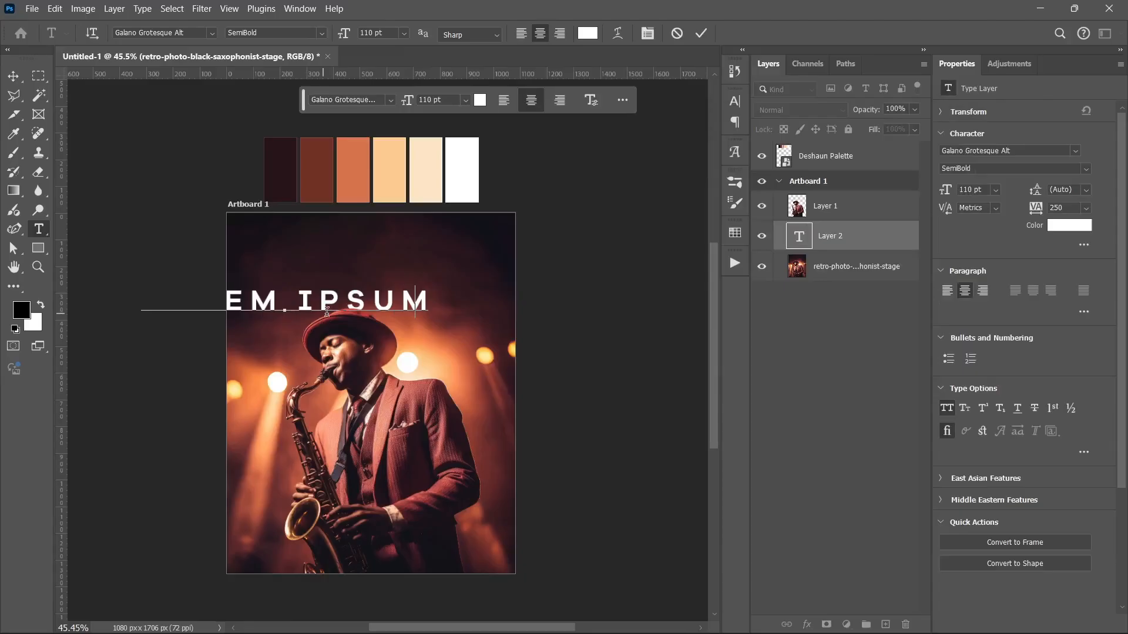
{"action": "key", "text": "ctrl+v"}
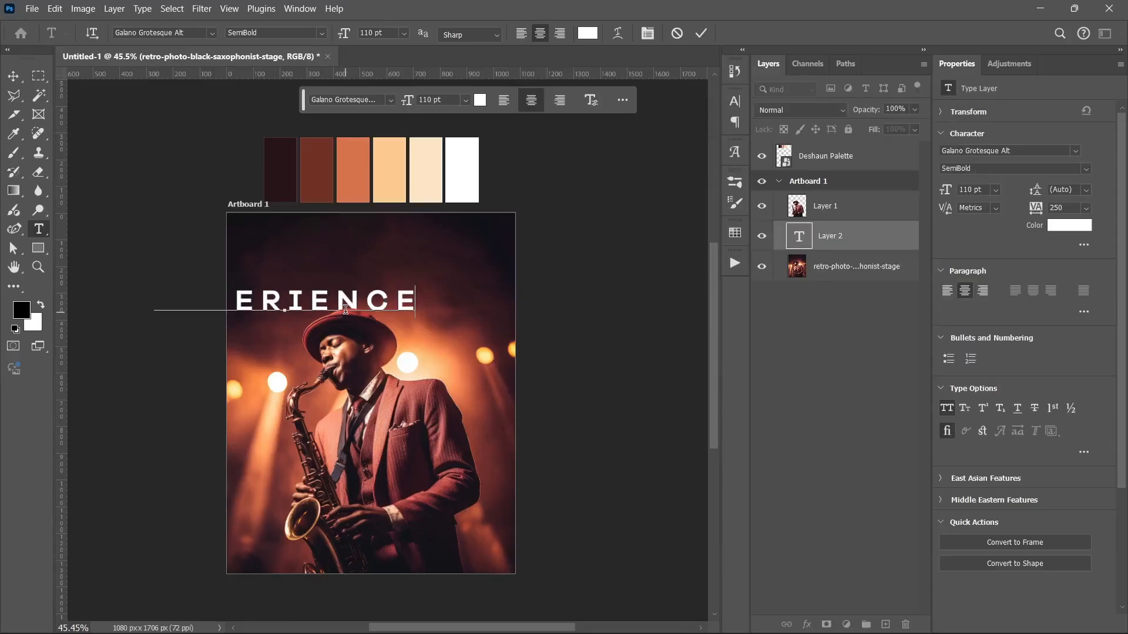
{"action": "key", "text": "ctrl+Return"}
{"action": "right_click", "coordinate": [17, 81]}
{"action": "left_click", "coordinate": [59, 77]}
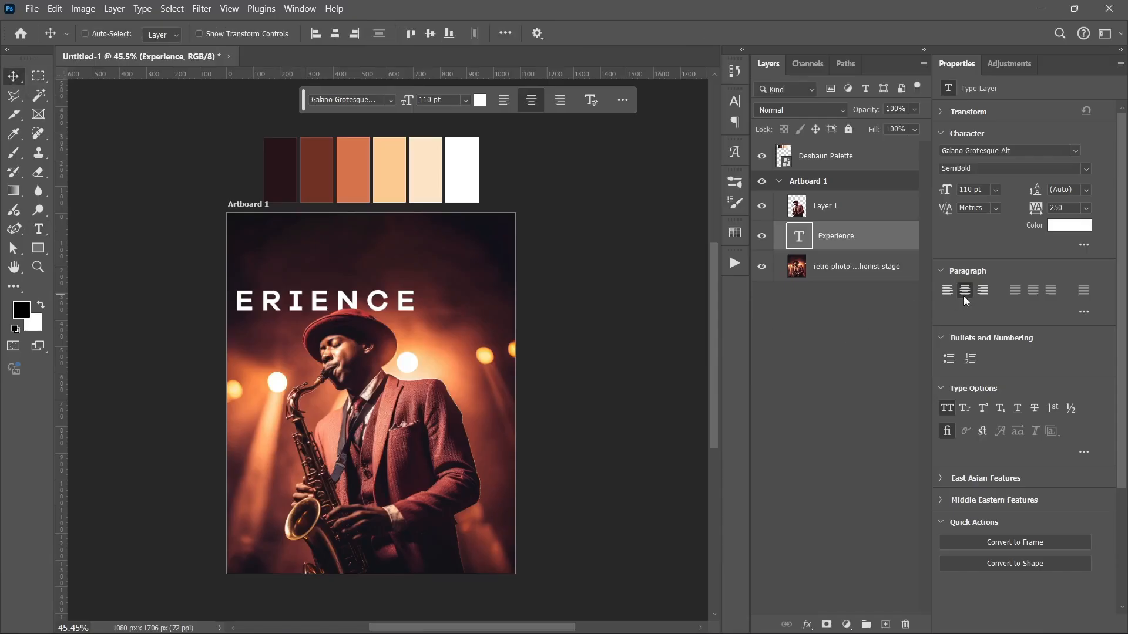
{"action": "left_click", "coordinate": [335, 34]}
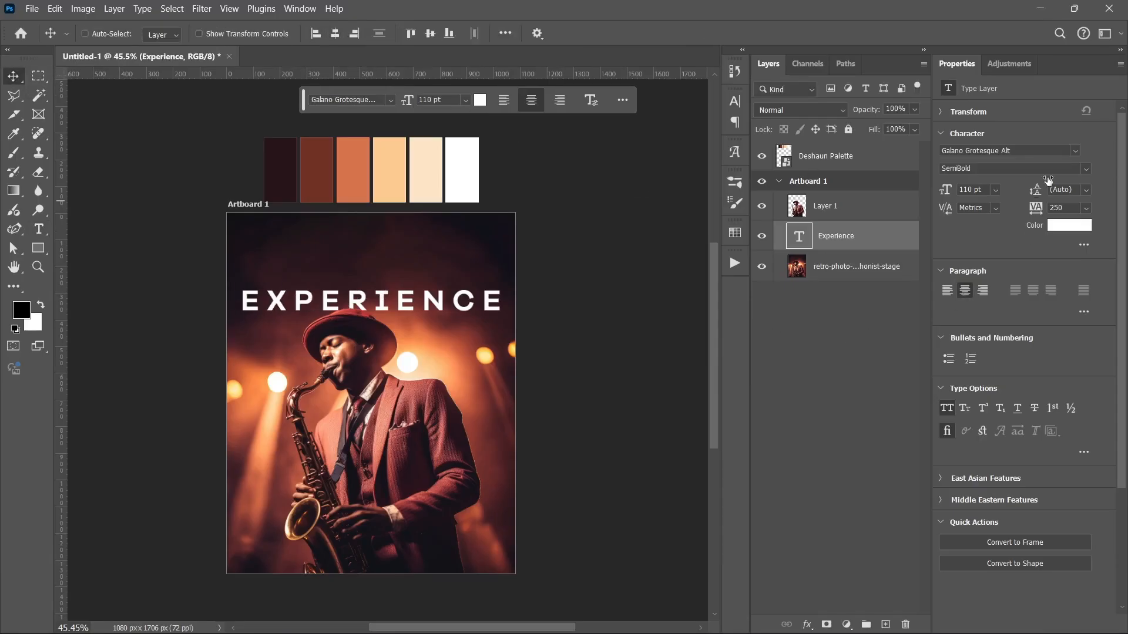
Change the "Experience" text's font to IvyPresto Display in the SemiBold Italic style
{"action": "left_click", "coordinate": [1079, 147]}
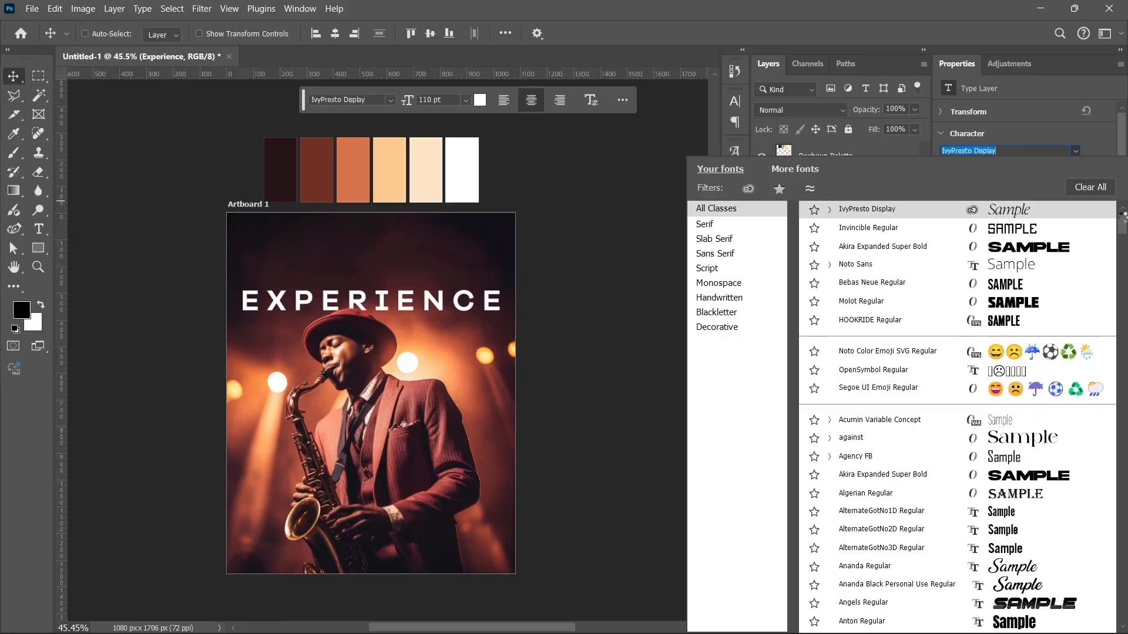
{"action": "scroll", "coordinate": [1119, 208], "scroll_direction": "up", "scroll_amount": 1}
{"action": "key", "text": "Return"}
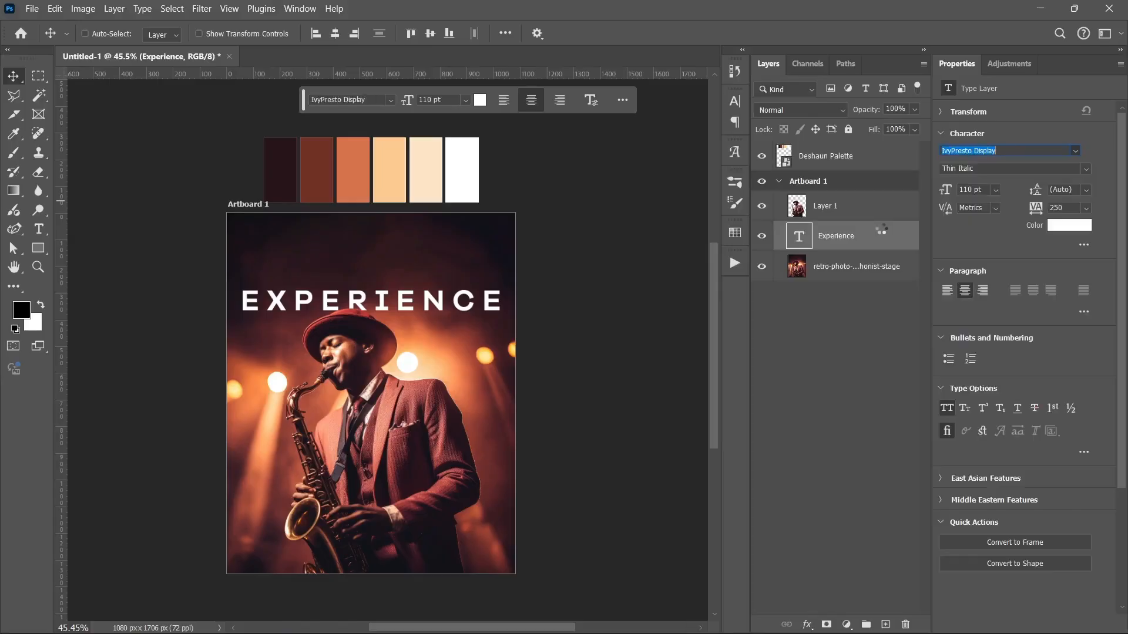
{"action": "left_click", "coordinate": [1085, 169]}
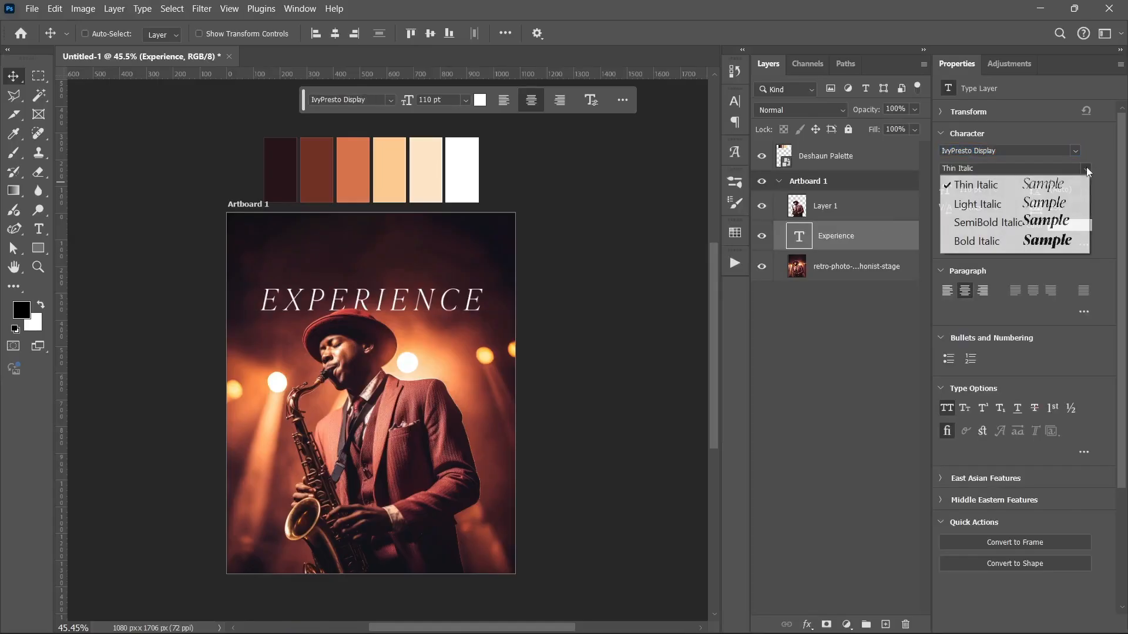
{"action": "left_click", "coordinate": [987, 225]}
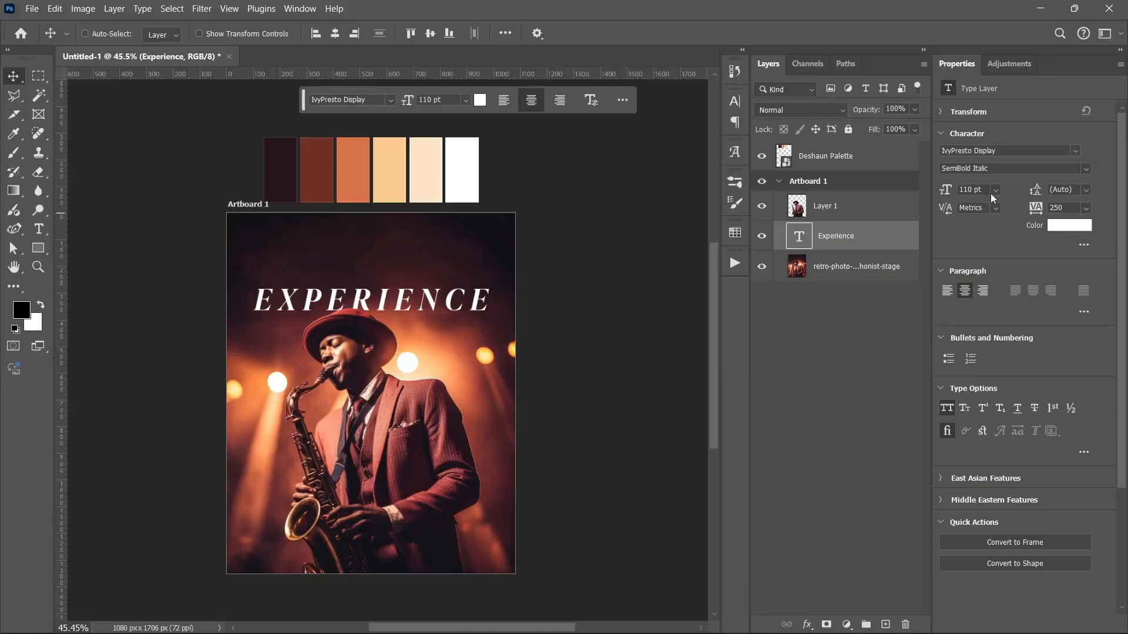
Turn off All Caps for the "Experience" text and set its tracking to 0
{"action": "left_click", "coordinate": [951, 408]}
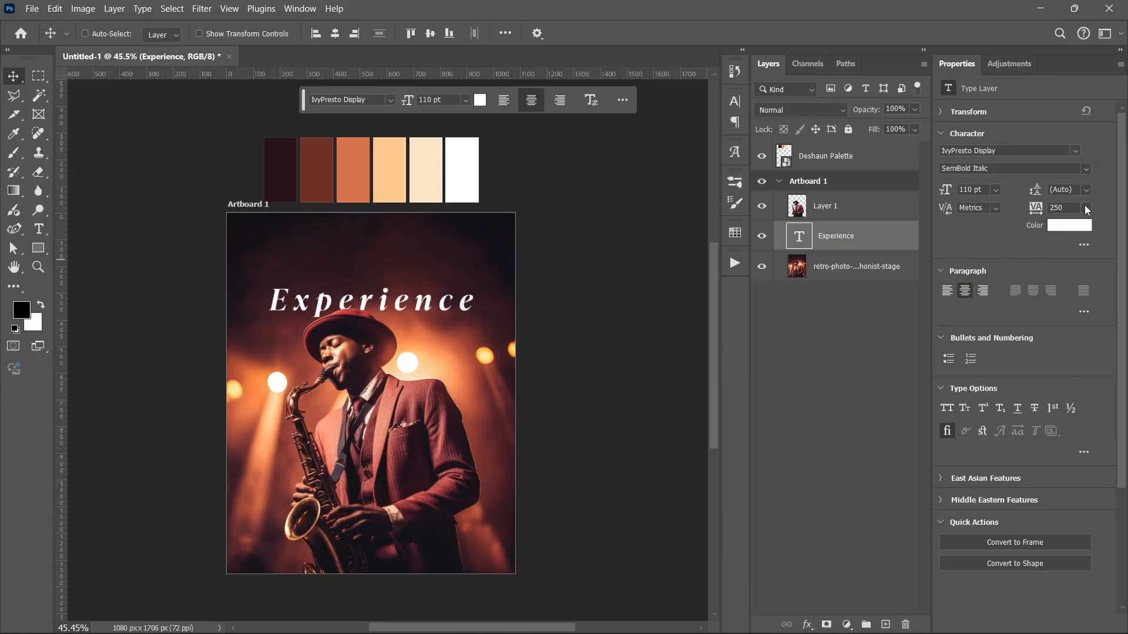
{"action": "left_click", "coordinate": [1086, 208]}
{"action": "left_click", "coordinate": [1084, 305]}
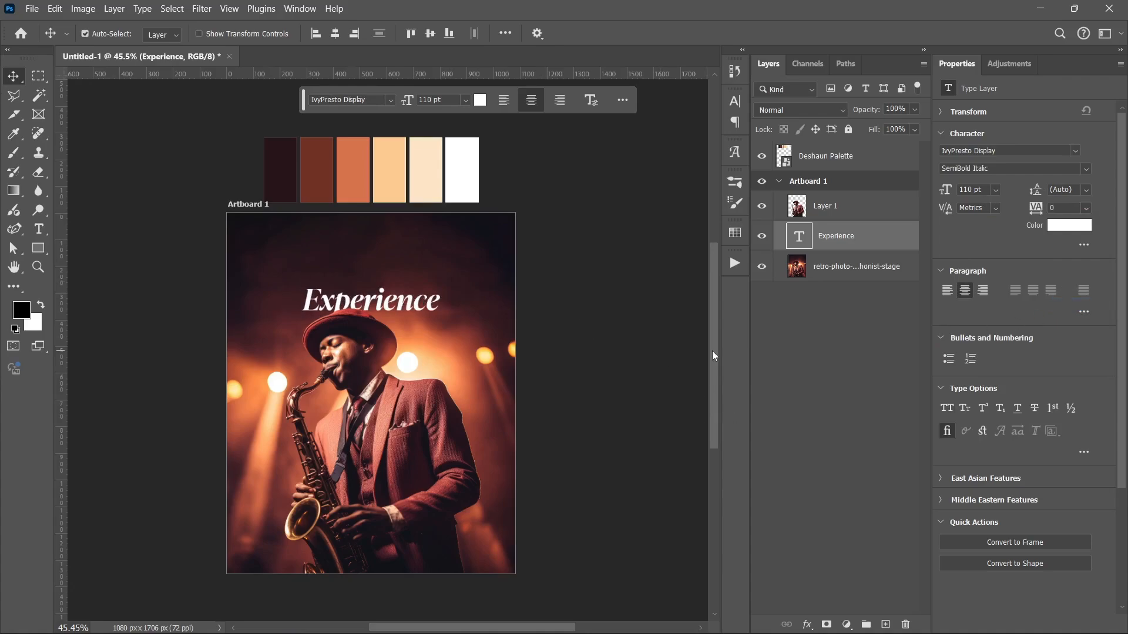
Scale the "Experience" text from its center to about 180% and move it slightly down behind the hat
{"action": "key", "text": "ctrl+t"}
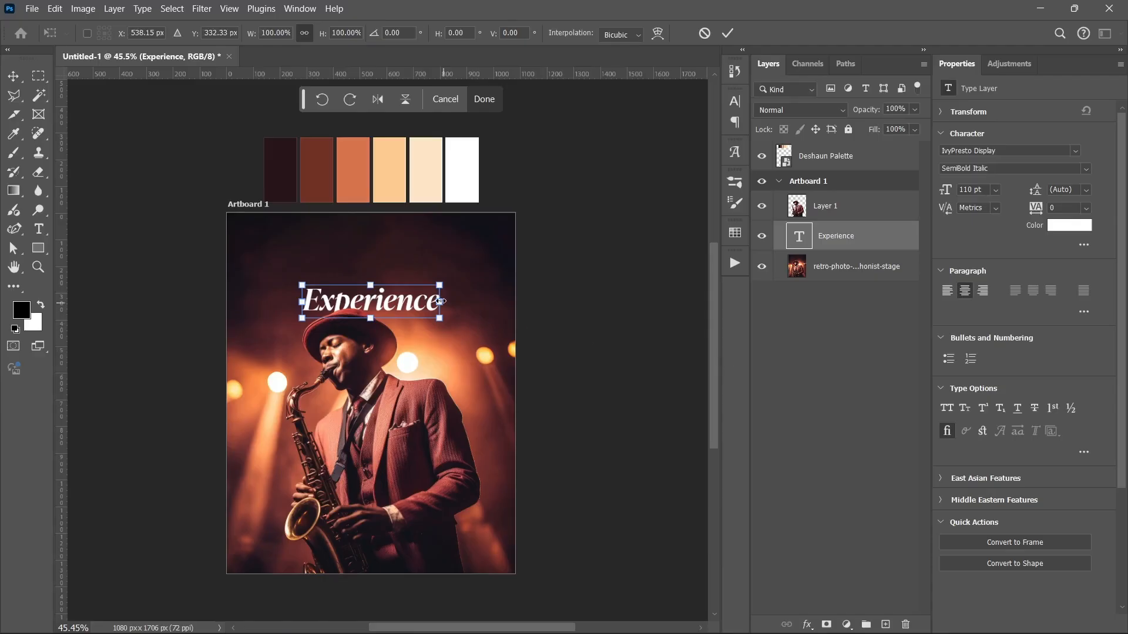
{"action": "left_click_drag", "start_coordinate": [441, 301], "coordinate": [492, 300]}
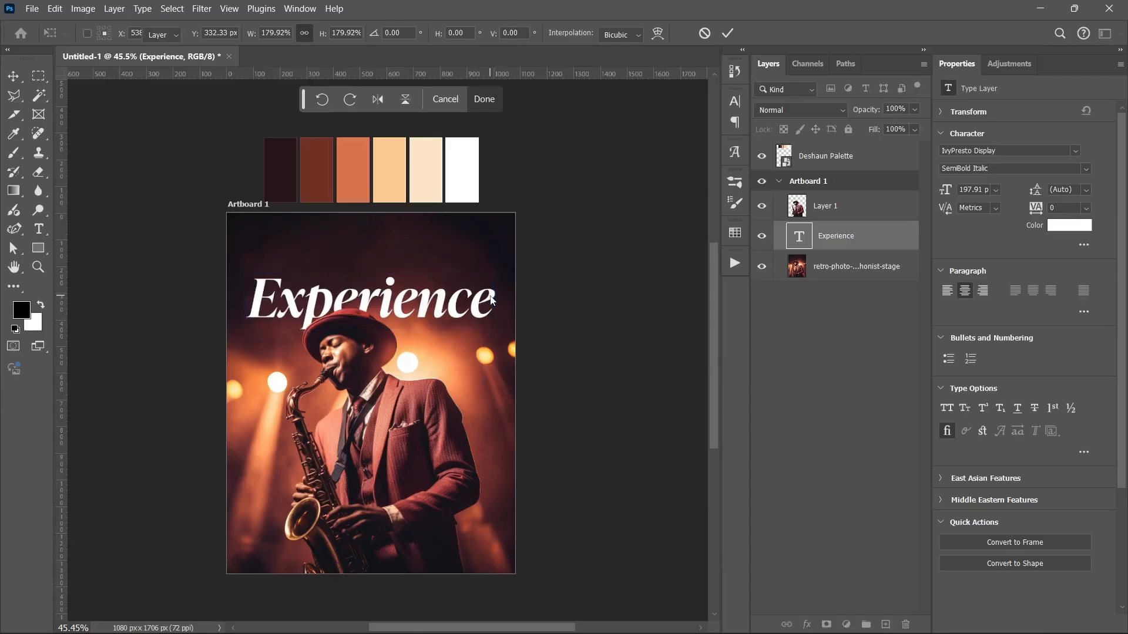
{"action": "key", "text": "Return"}
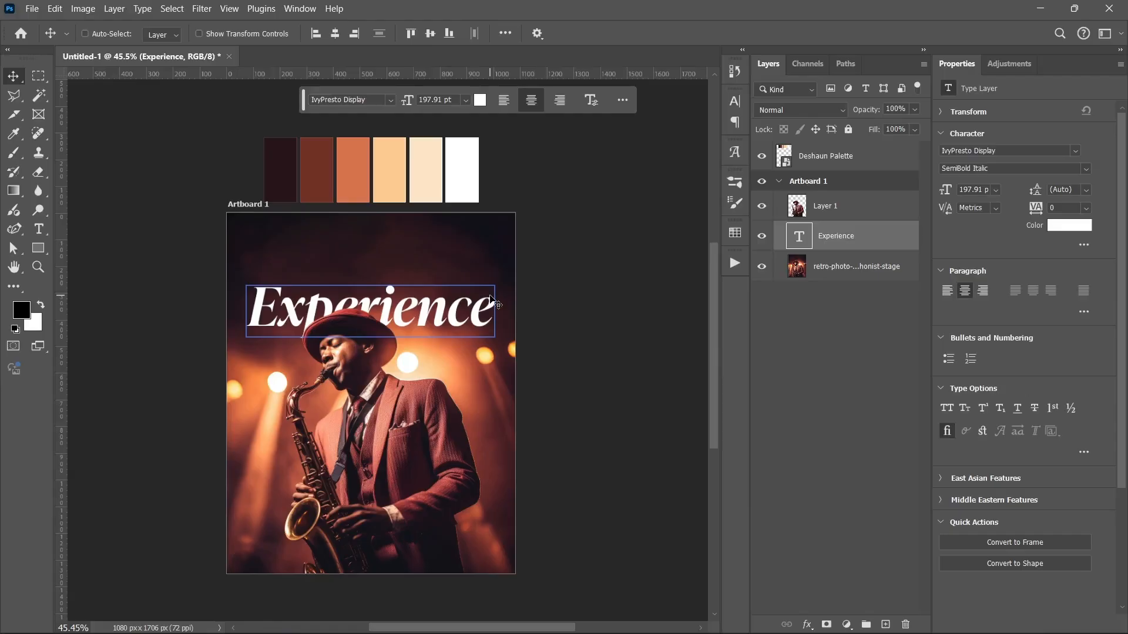
Add a Gradient Overlay effect to the "Experience" text layer and open its gradient for editing
{"action": "scroll", "coordinate": [486, 329], "scroll_direction": "up", "scroll_amount": 1}
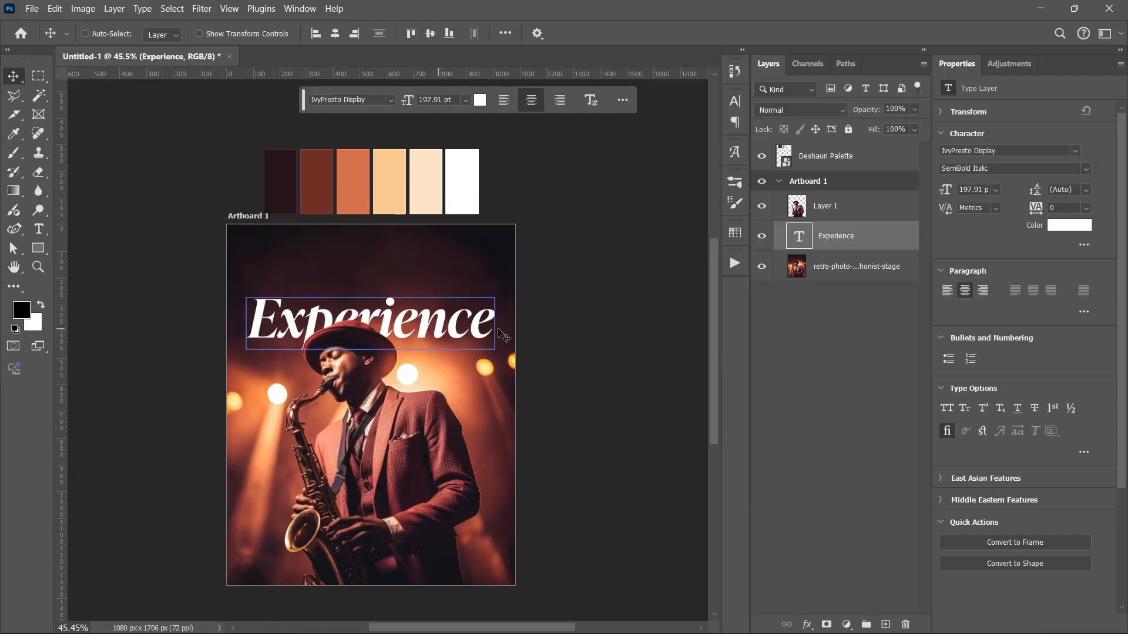
{"action": "left_click", "coordinate": [808, 625]}
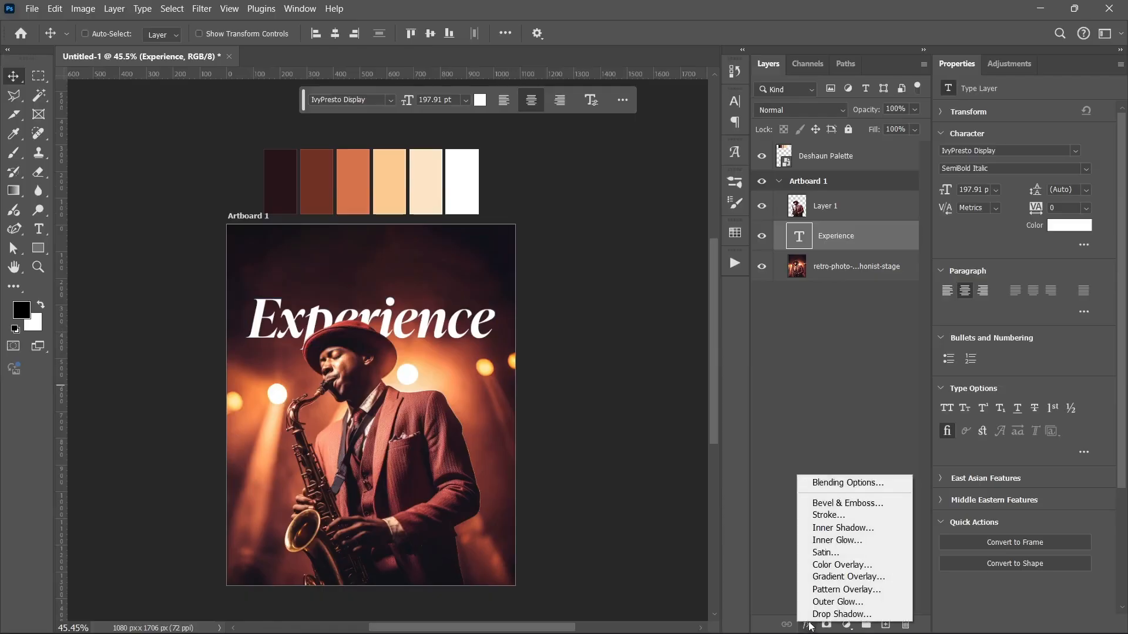
{"action": "left_click", "coordinate": [840, 576]}
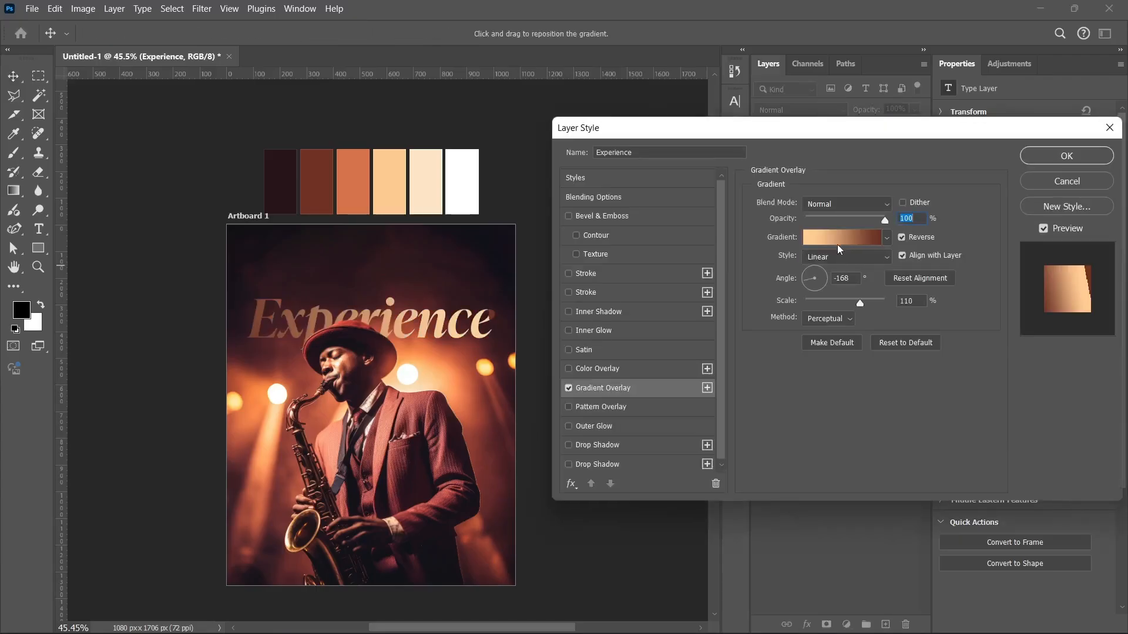
{"action": "left_click", "coordinate": [844, 237]}
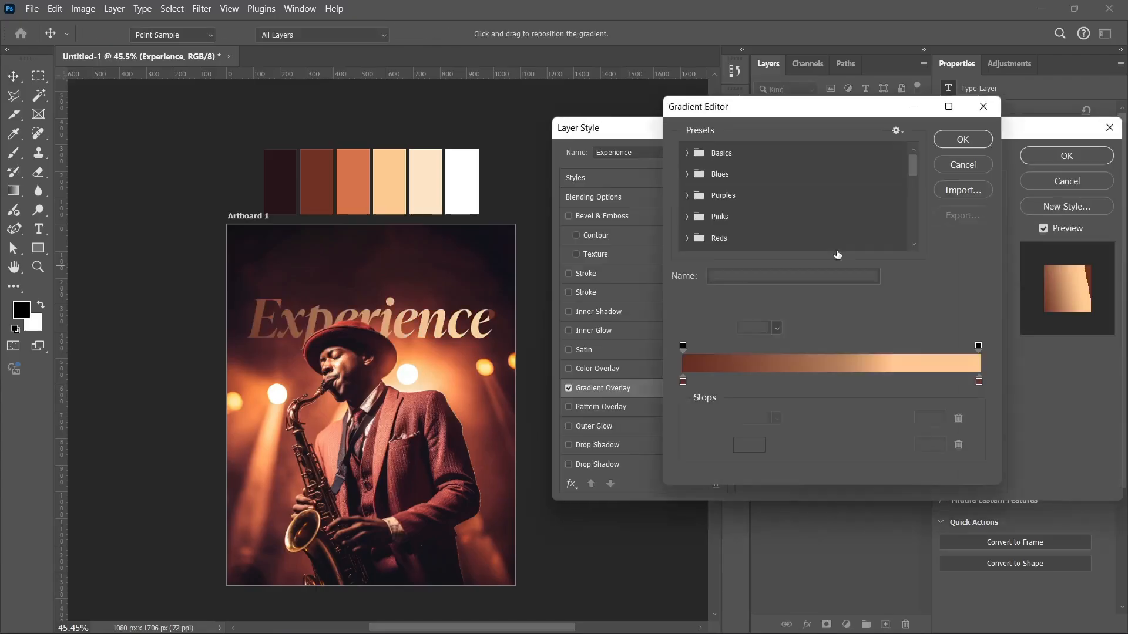
Set the gradient's color stop at location 0 to the palette's dark red-brown, #703123
{"action": "left_click", "coordinate": [682, 381]}
{"action": "left_click", "coordinate": [745, 443]}
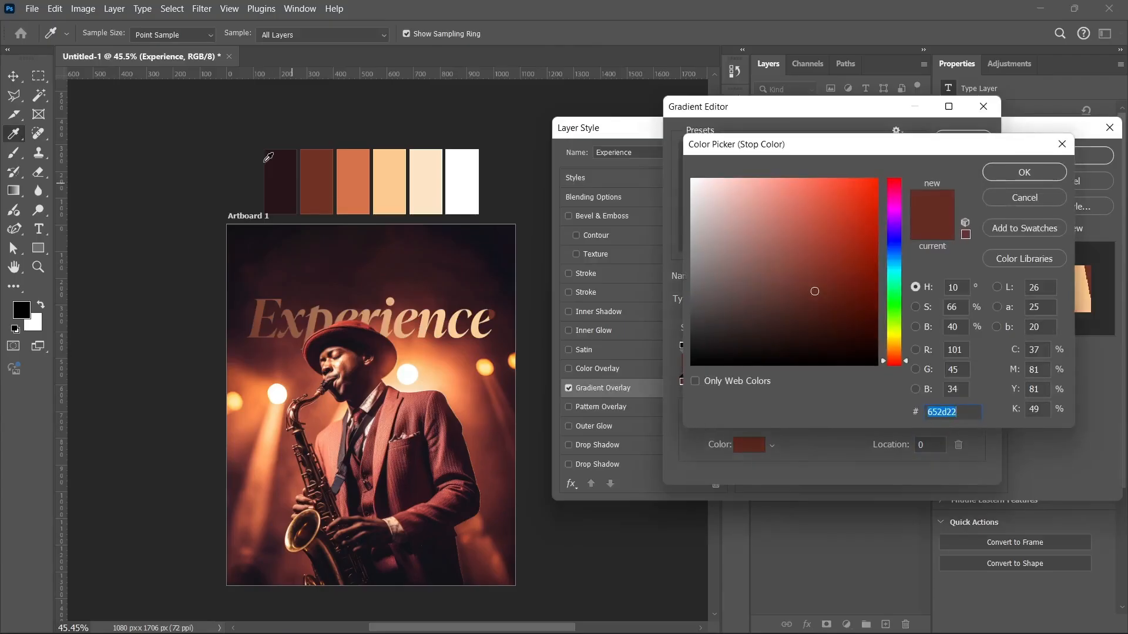
{"action": "left_click", "coordinate": [320, 174]}
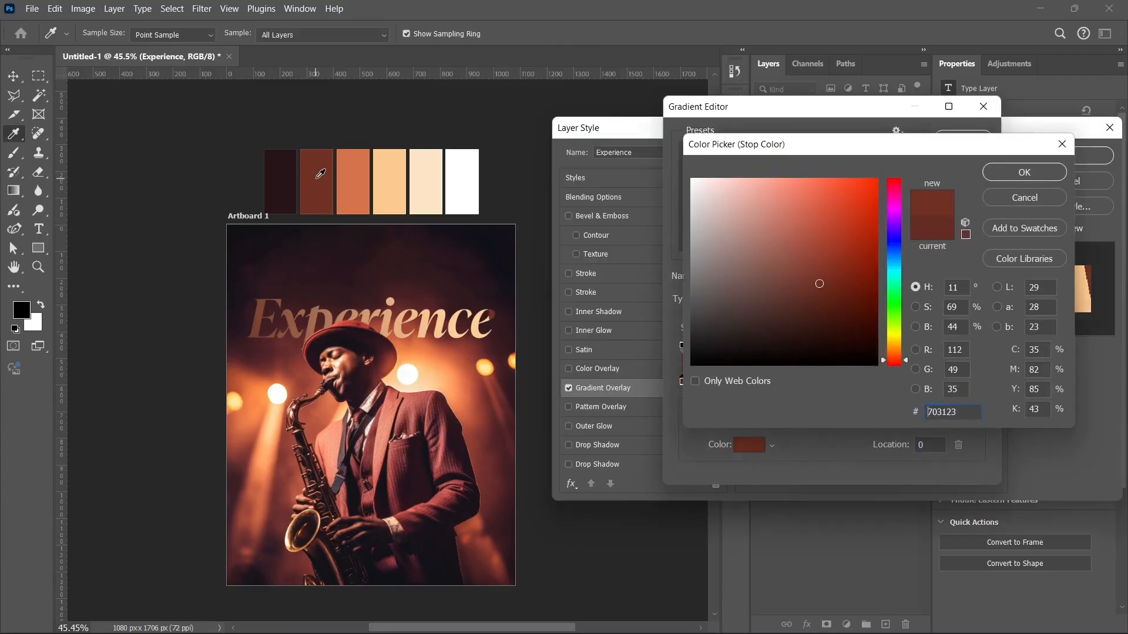
{"action": "left_click", "coordinate": [1010, 173]}
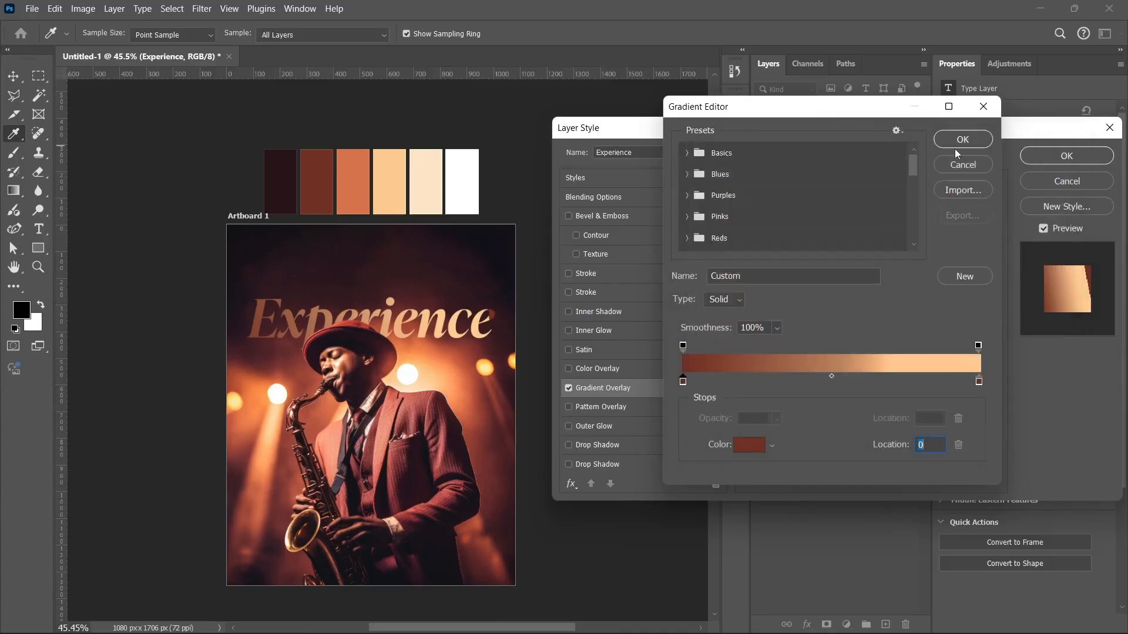
Set the gradient's color stop at location 100 to the palette's light peach, #fbca90
{"action": "left_click", "coordinate": [749, 443]}
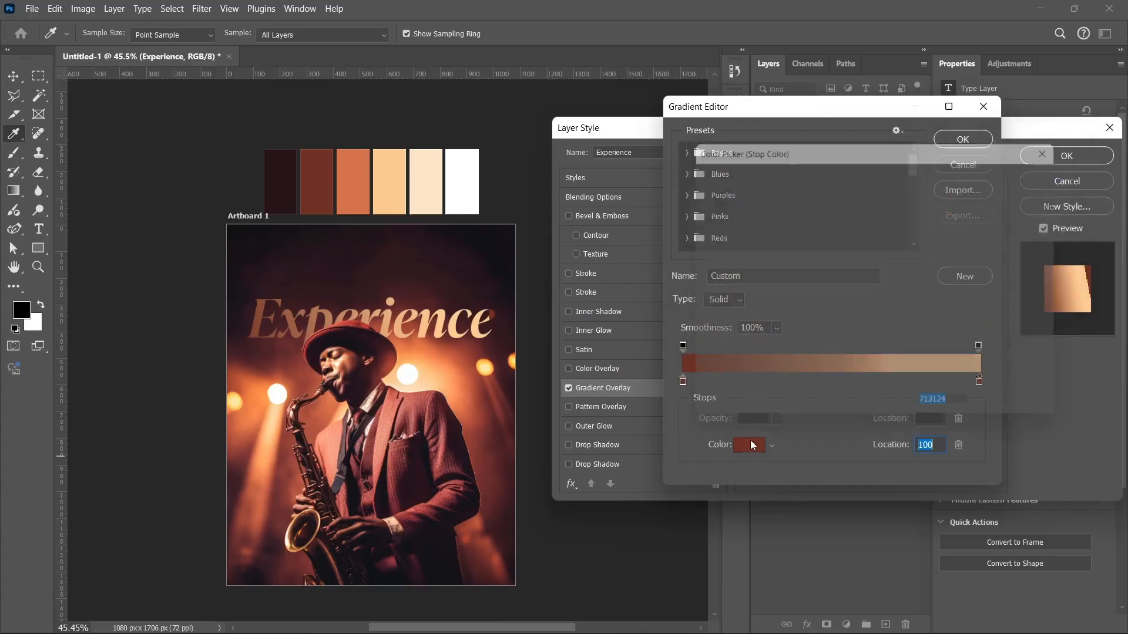
{"action": "left_click", "coordinate": [358, 173]}
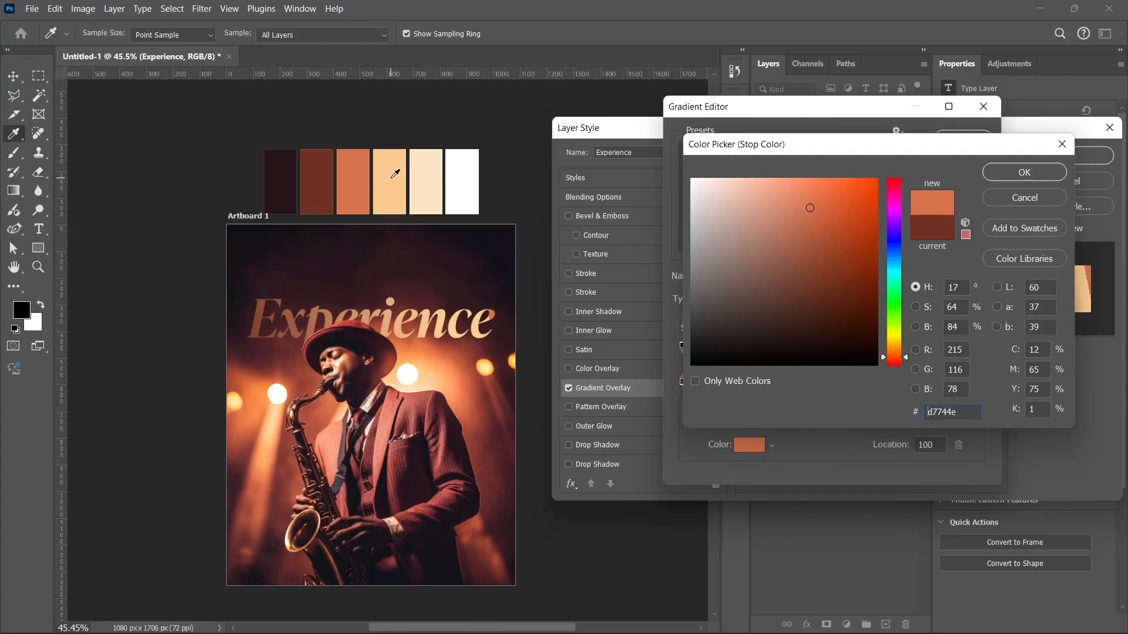
{"action": "left_click", "coordinate": [395, 174]}
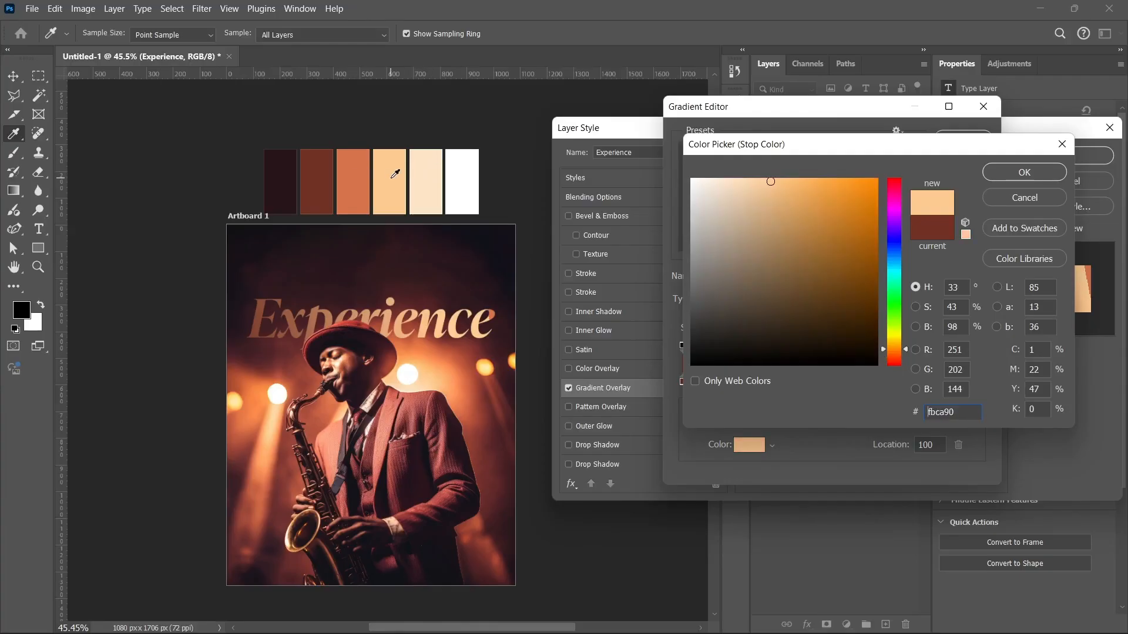
{"action": "left_click", "coordinate": [1006, 176]}
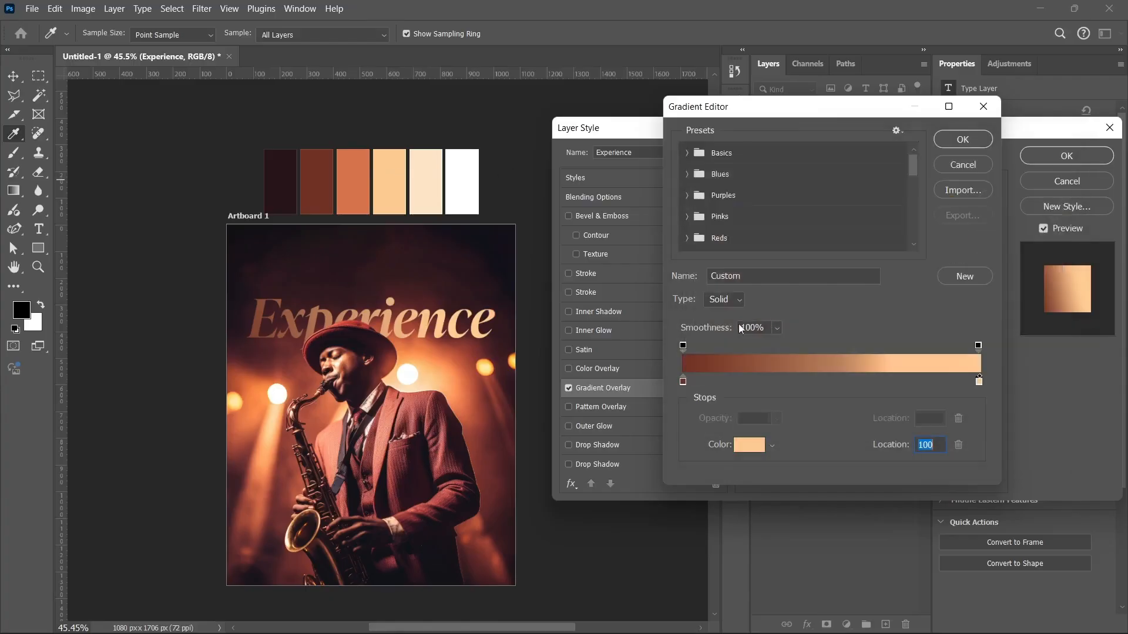
Set the gradient's stop at location 0 to the palette's orange, #d7744e, and apply the overlay with the gradient shifted slightly along the title
{"action": "left_click", "coordinate": [744, 441]}
{"action": "left_click", "coordinate": [395, 174]}
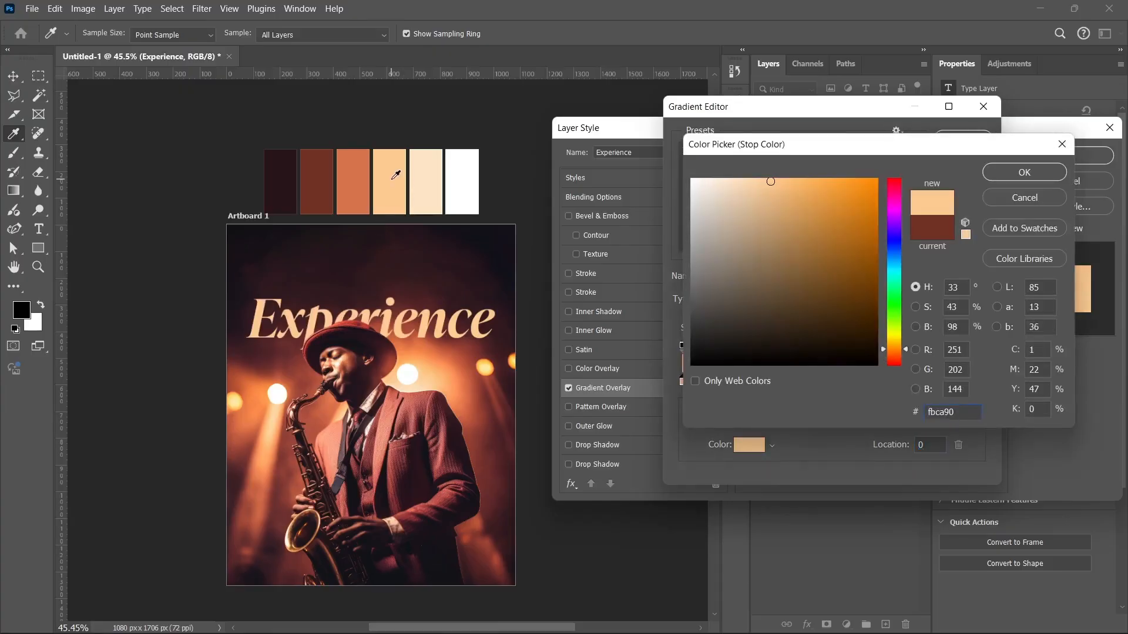
{"action": "left_click", "coordinate": [356, 171]}
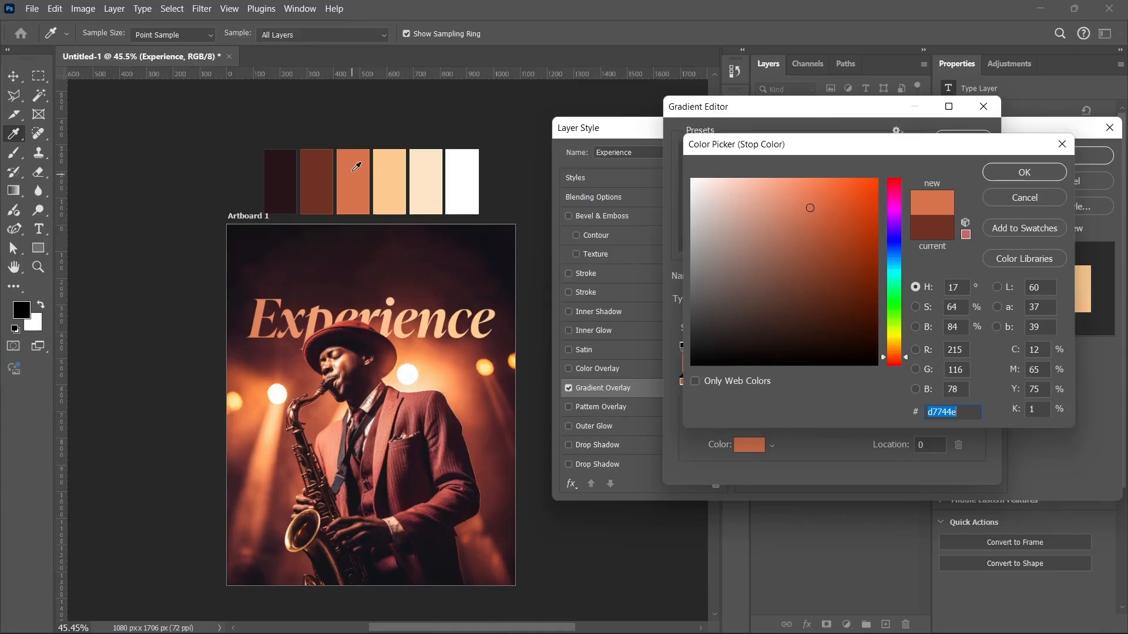
{"action": "left_click", "coordinate": [1024, 171]}
{"action": "left_click", "coordinate": [967, 139]}
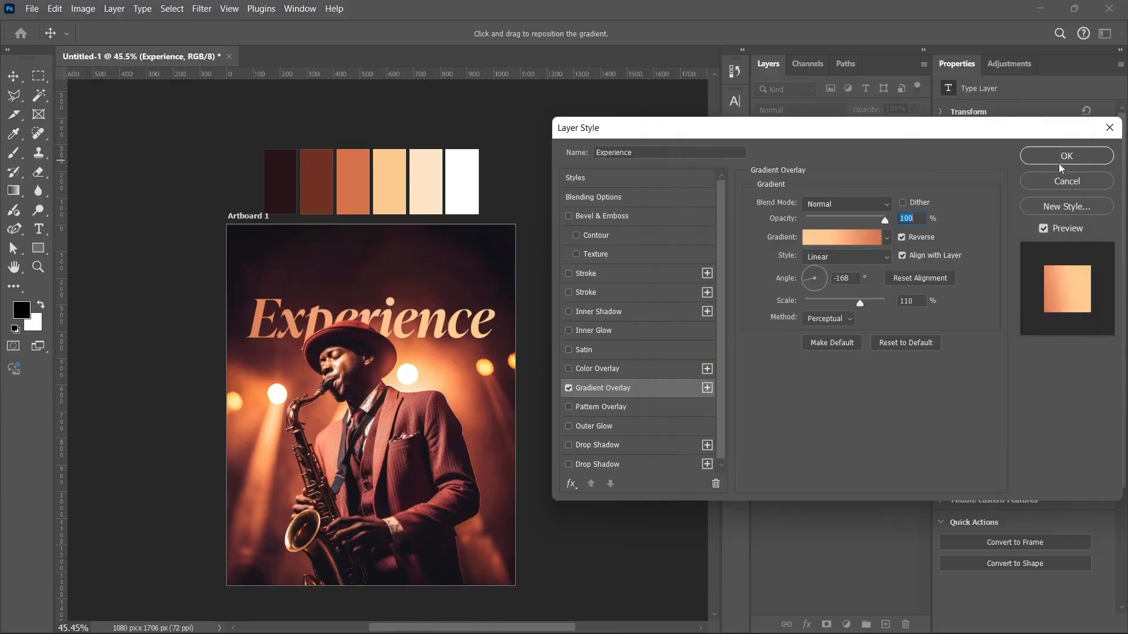
{"action": "left_click_drag", "start_coordinate": [332, 323], "coordinate": [353, 319]}
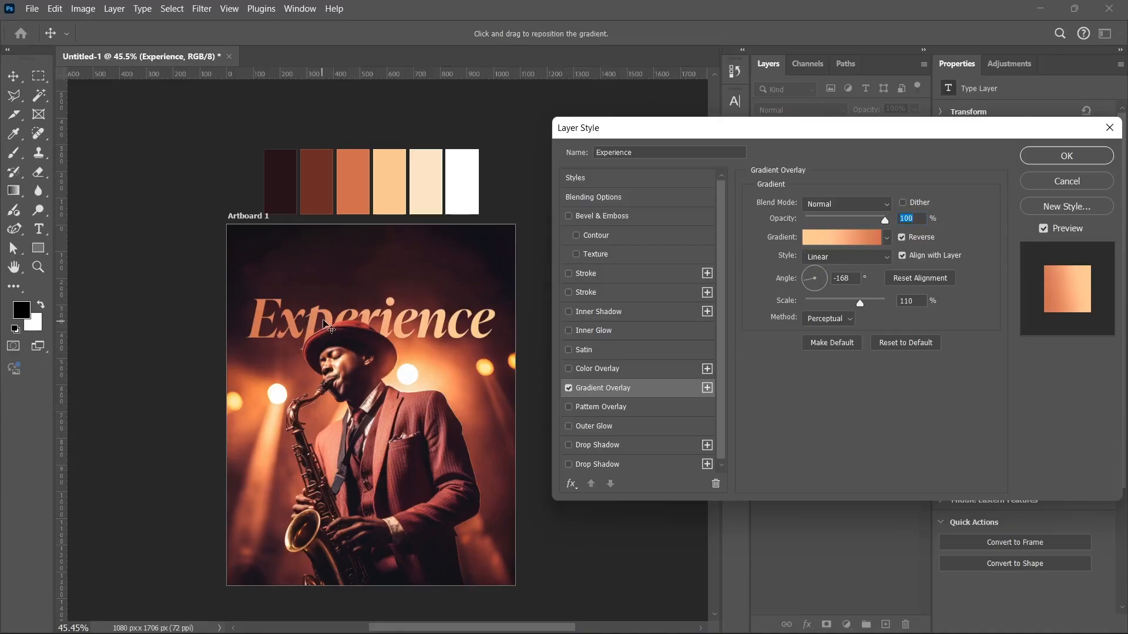
{"action": "left_click", "coordinate": [1052, 156]}
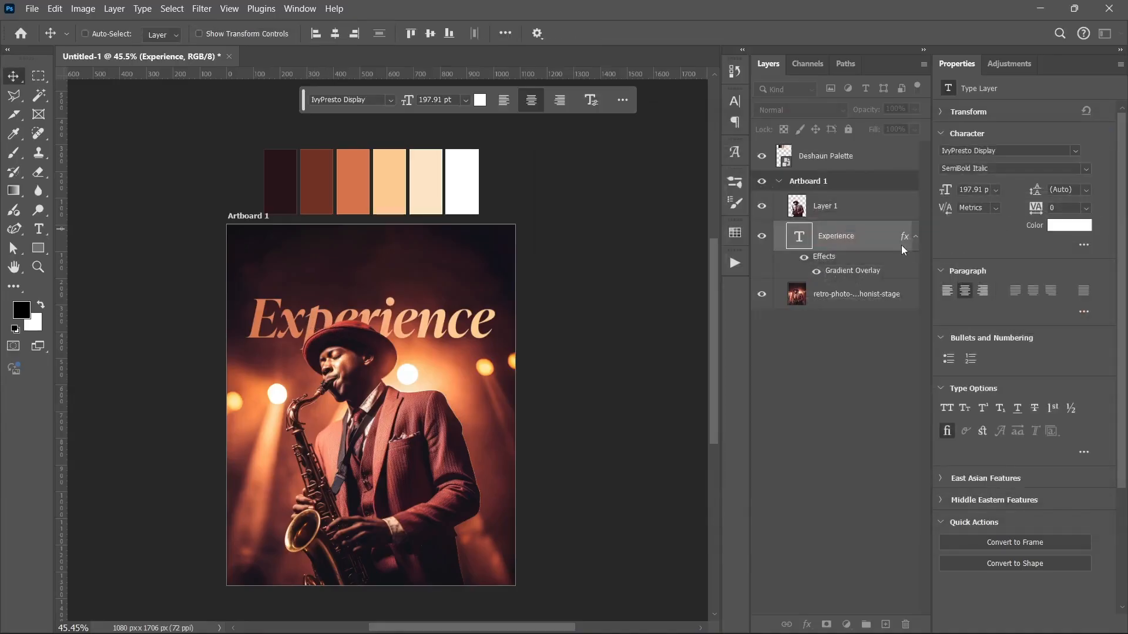
Review the Gradient Overlay settings of the "Experience" text layer, including its angle and scale, and collapse the layer's effects list
{"action": "left_click", "coordinate": [860, 287]}
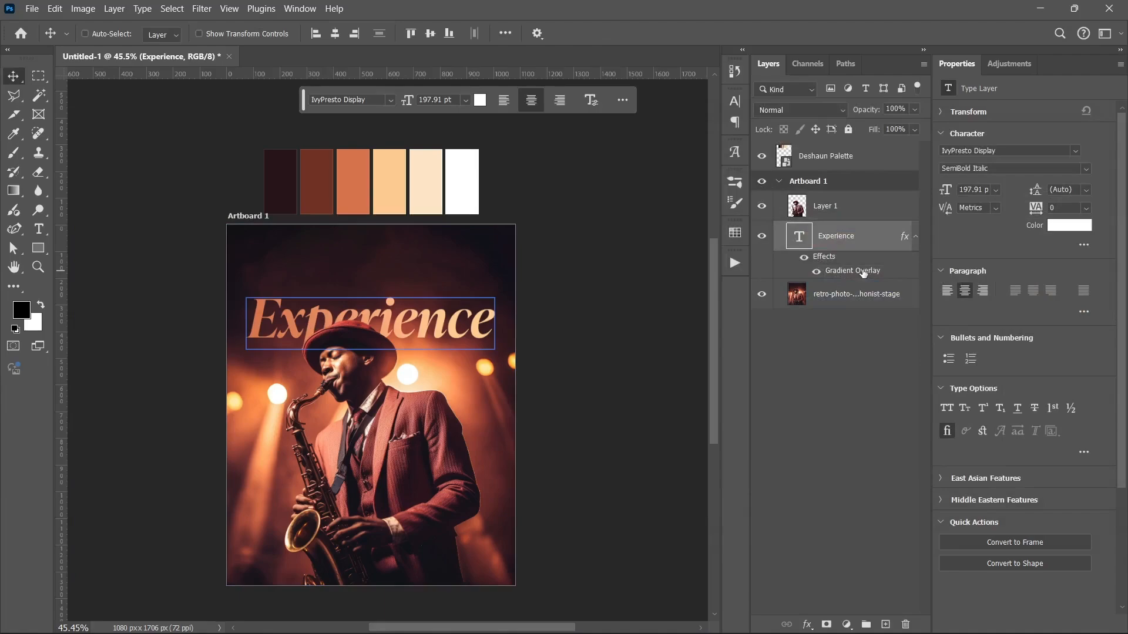
{"action": "double_click", "coordinate": [863, 271]}
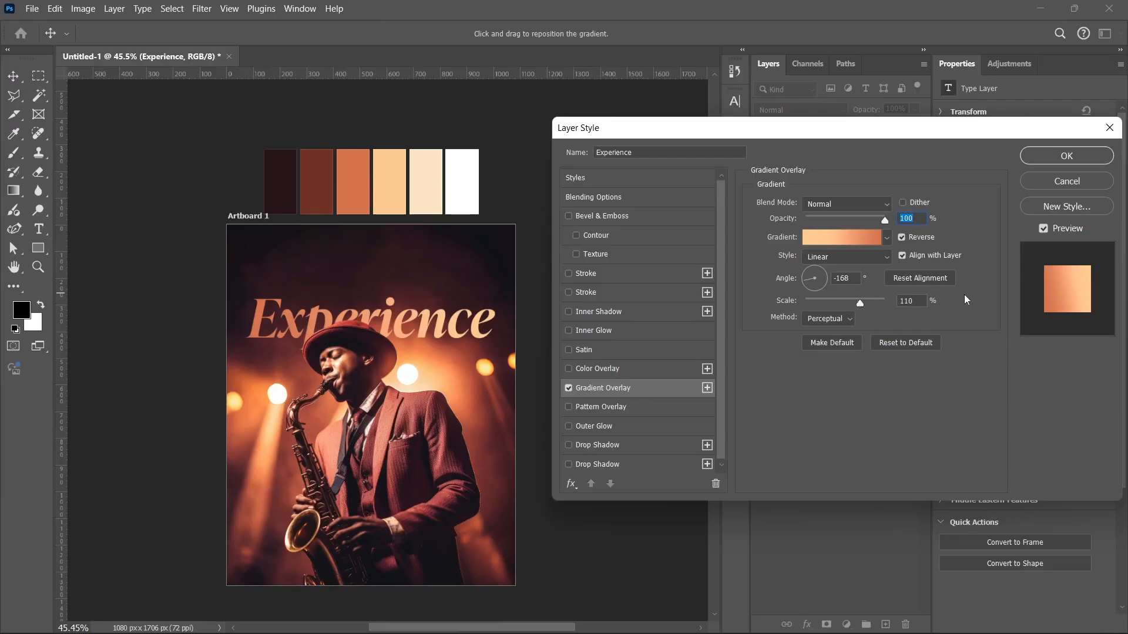
{"action": "left_click", "coordinate": [1058, 165]}
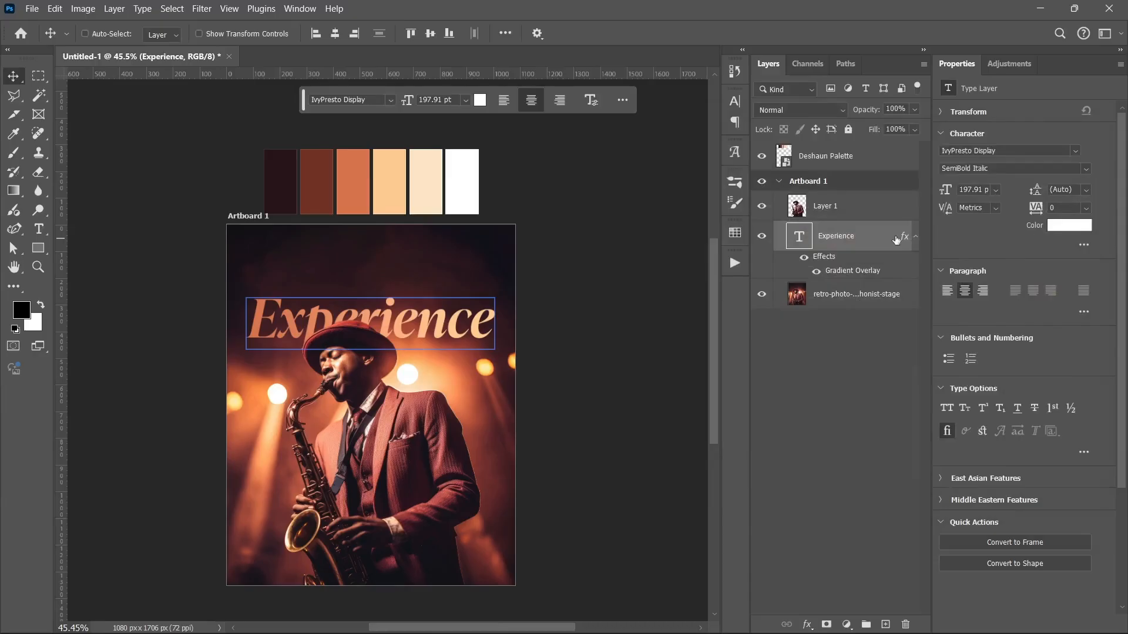
{"action": "left_click", "coordinate": [914, 238]}
Copy the title line "The Saxophone" from the flyer's text file in Notepad and return to the Photoshop document
{"action": "left_click", "coordinate": [39, 229]}
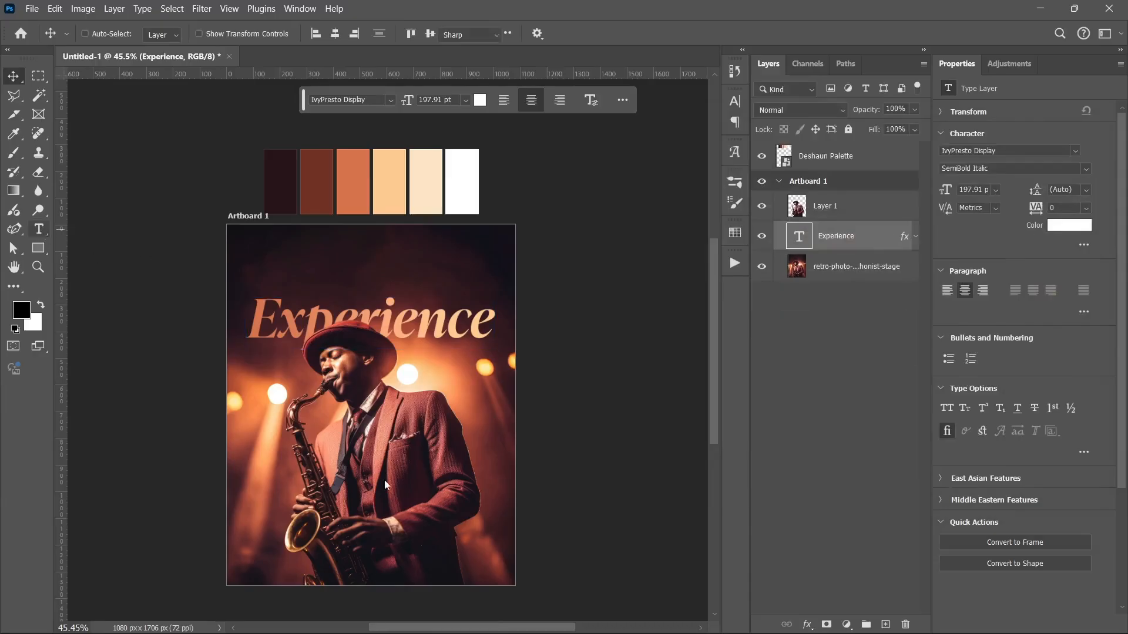
{"action": "mouse_move", "coordinate": [466, 617]}
{"action": "left_click", "coordinate": [598, 617]}
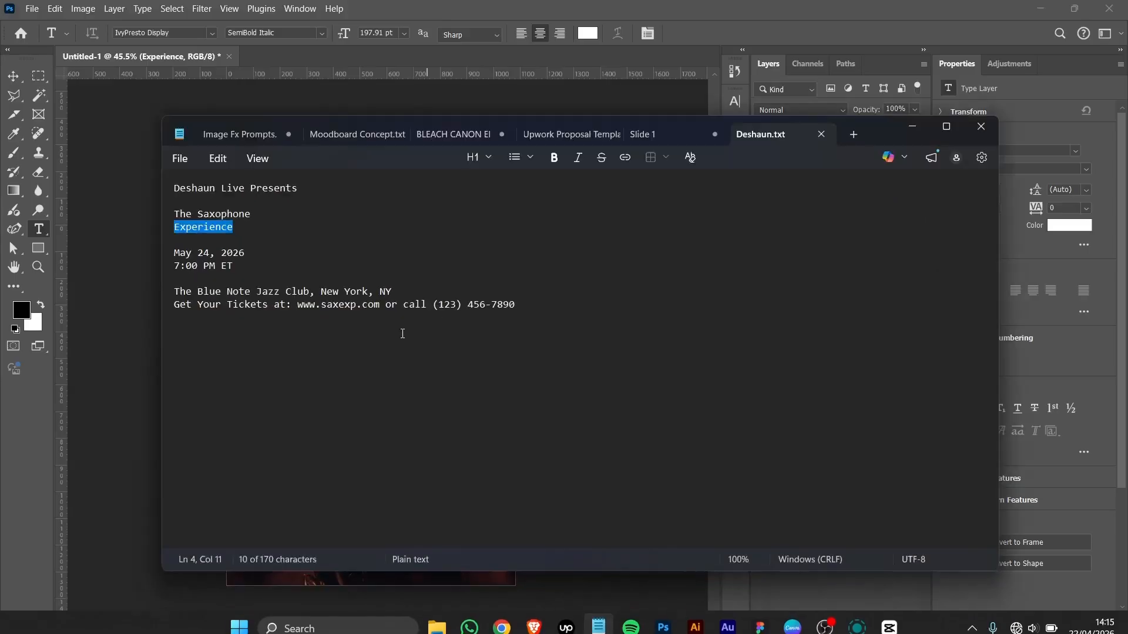
{"action": "key", "text": "Up"}
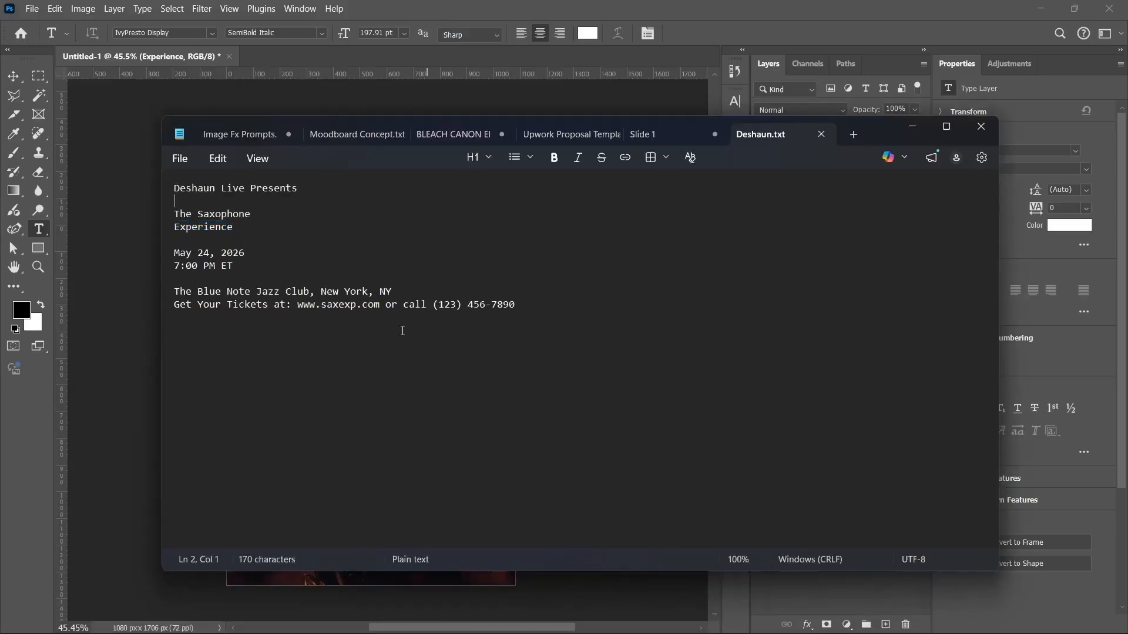
{"action": "key", "text": "shift+Down"}
{"action": "key", "text": "ctrl+c"}
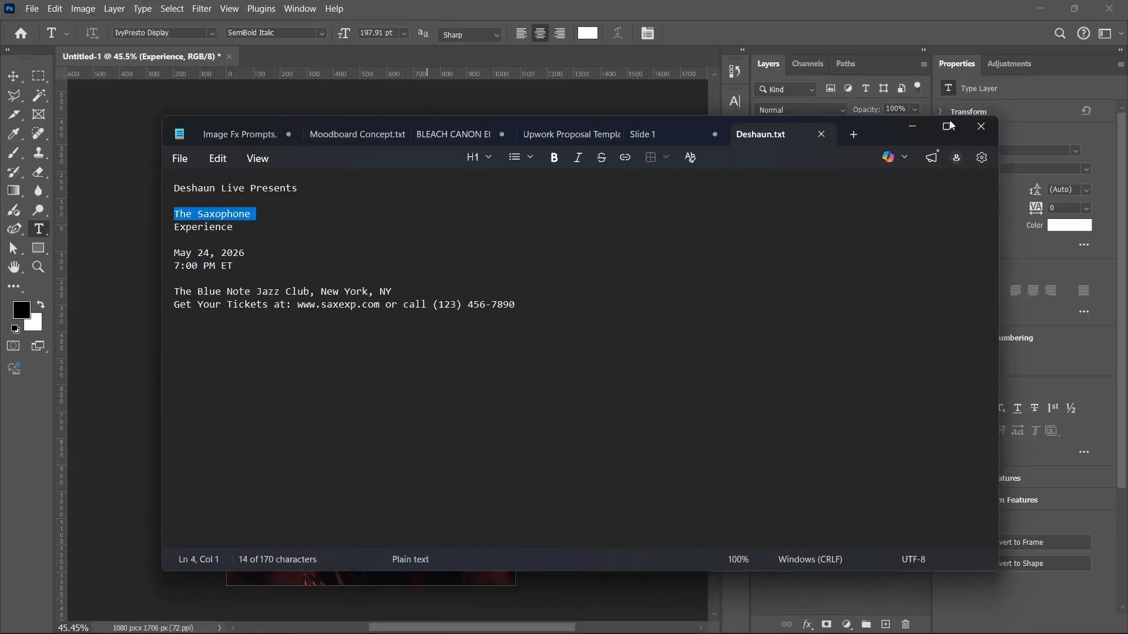
{"action": "left_click", "coordinate": [911, 126]}
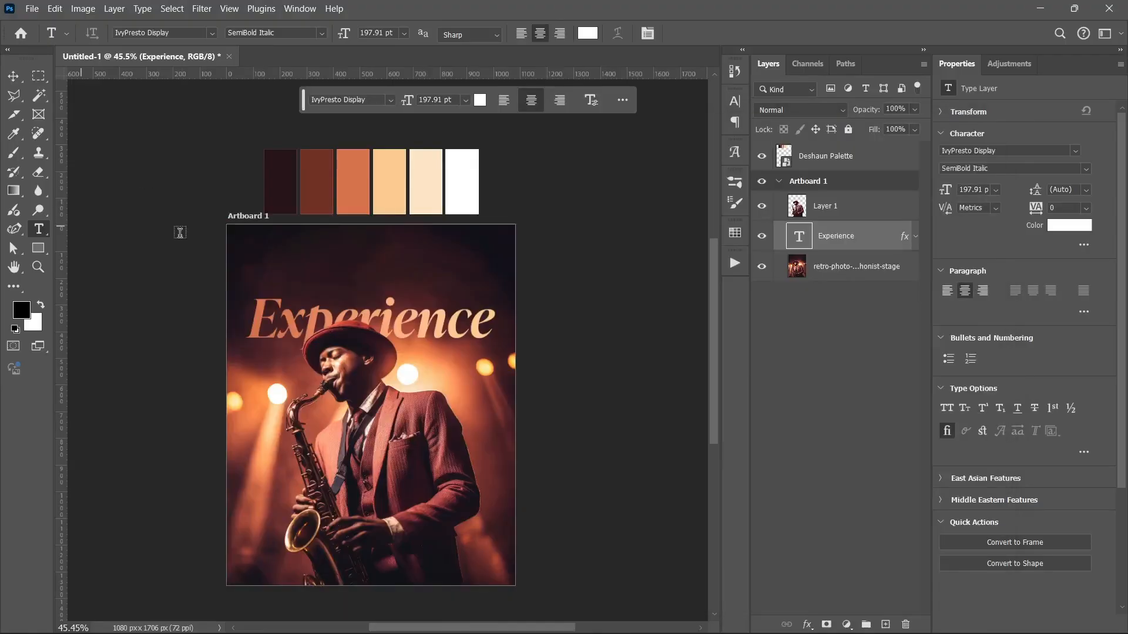
Paste "The Saxophone" as a new text layer above the "Experience" title on the artboard
{"action": "left_click", "coordinate": [318, 266]}
{"action": "key", "text": "ctrl+v"}
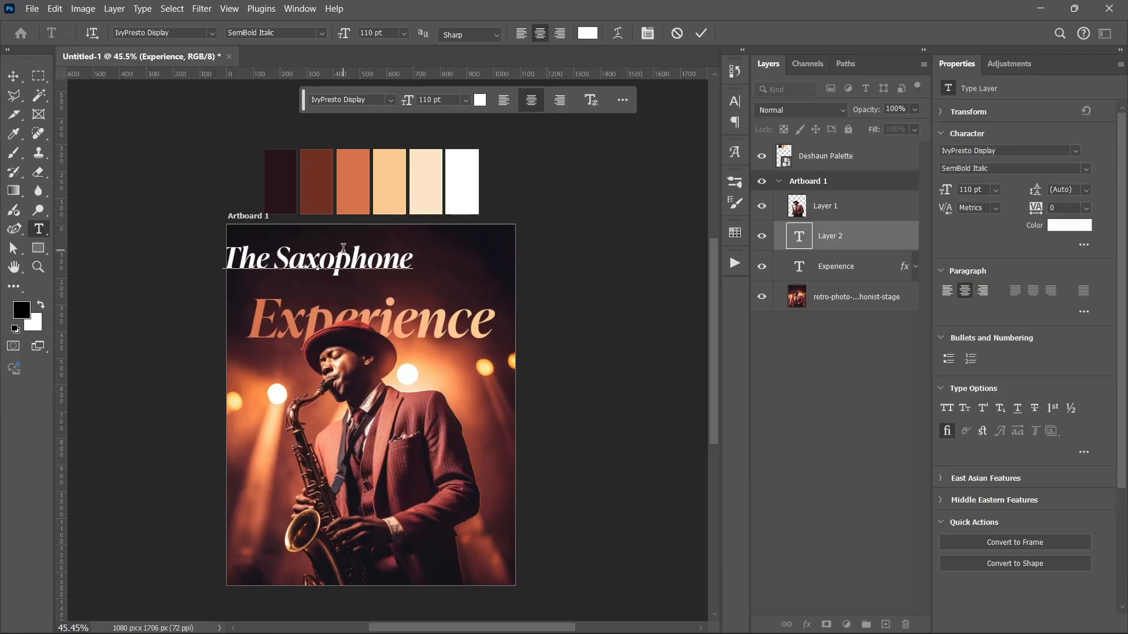
{"action": "key", "text": "ctrl+Return"}
{"action": "key", "text": "v"}
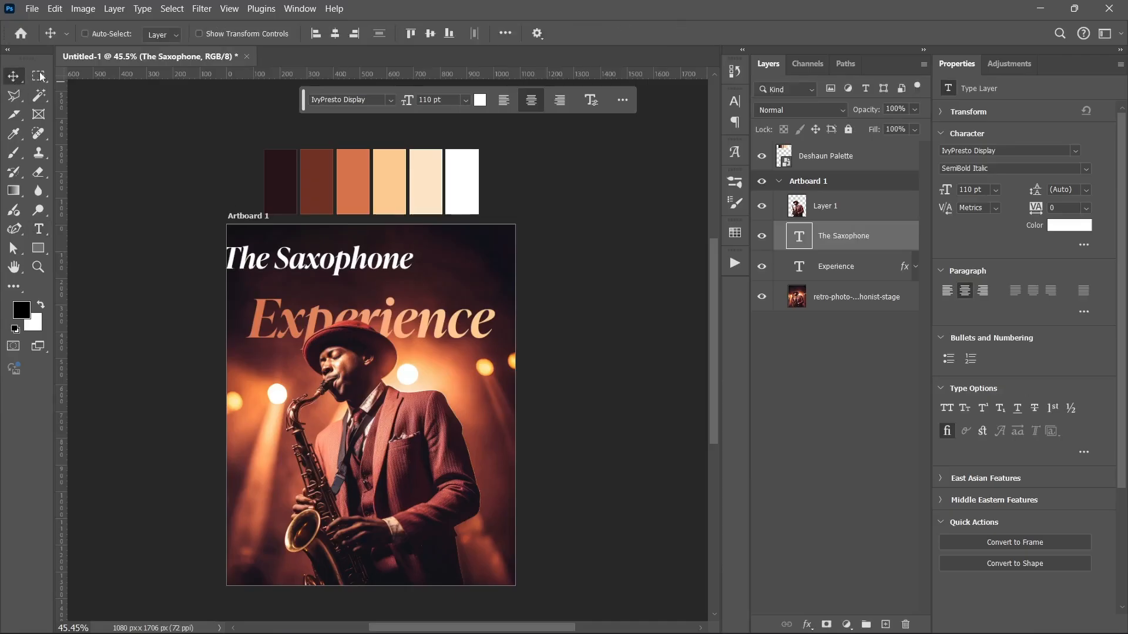
Set "The Saxophone" to Light Italic and move it, centered on the artboard, down against the top of "Experience"
{"action": "left_click", "coordinate": [1086, 168]}
{"action": "left_click", "coordinate": [991, 211]}
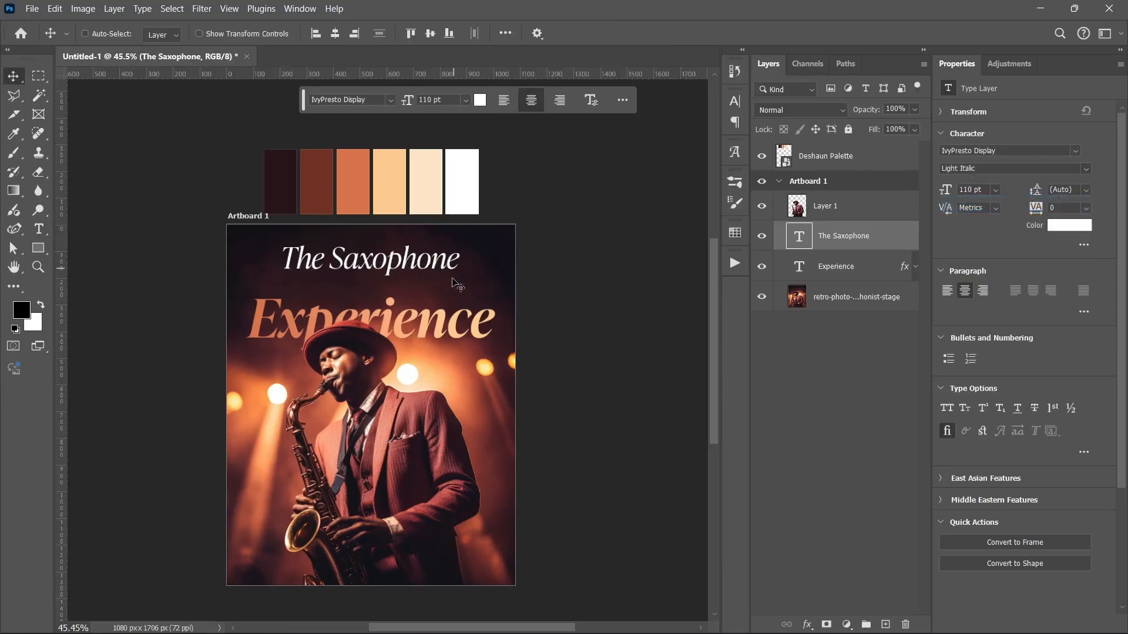
{"action": "left_click_drag", "start_coordinate": [380, 268], "coordinate": [381, 301]}
{"action": "scroll", "coordinate": [630, 319], "scroll_direction": "down", "scroll_amount": 8}
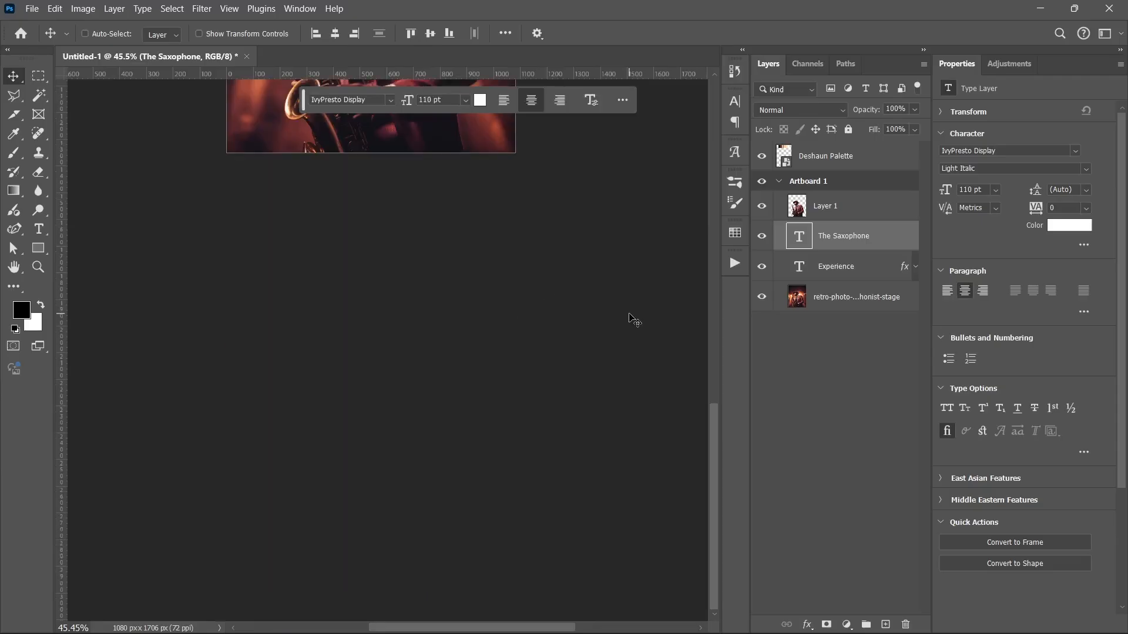
{"action": "scroll", "coordinate": [390, 272], "scroll_direction": "up", "scroll_amount": 7}
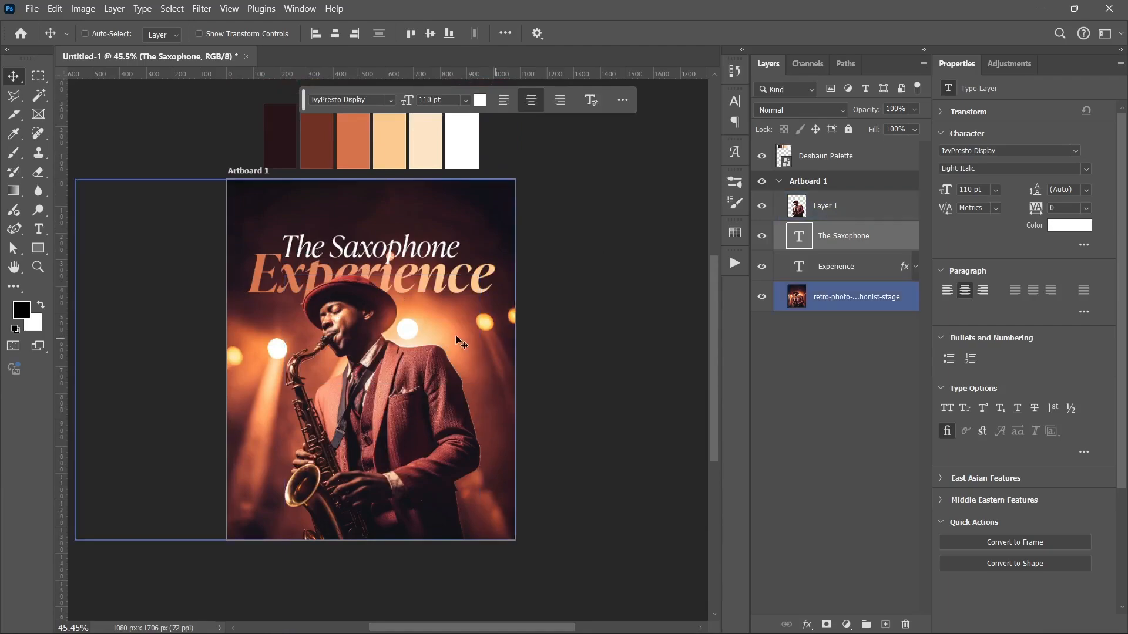
{"action": "scroll", "coordinate": [464, 335], "scroll_direction": "up", "scroll_amount": 1}
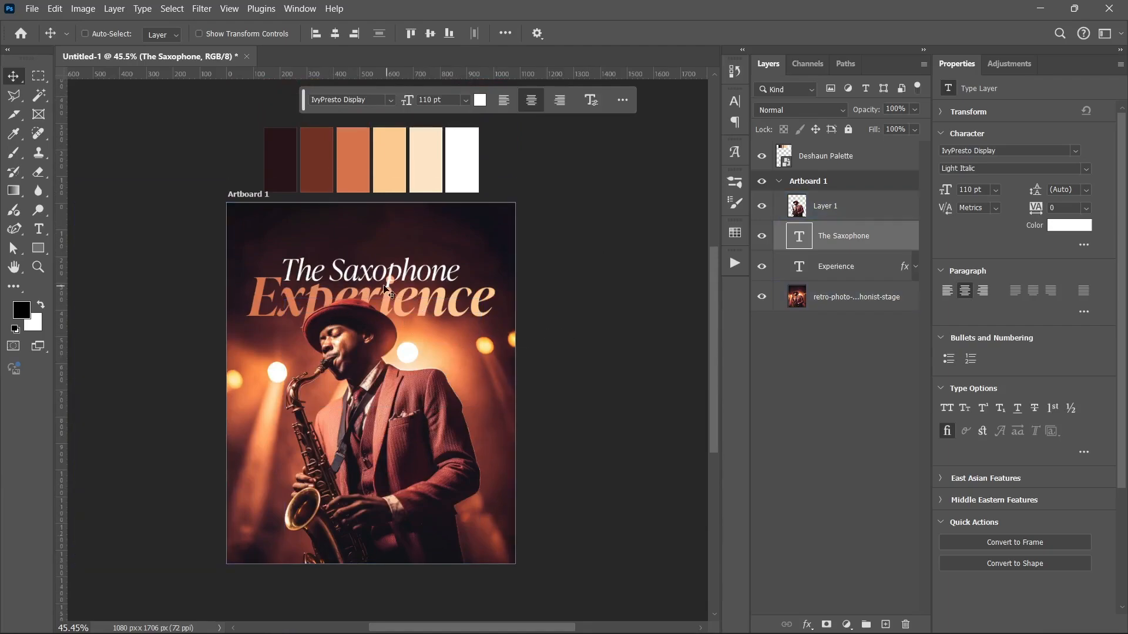
Scale "The Saxophone" up to about 123 pt and move its layer below the "Experience" layer
{"action": "scroll", "coordinate": [375, 283], "scroll_direction": "up", "scroll_amount": 3}
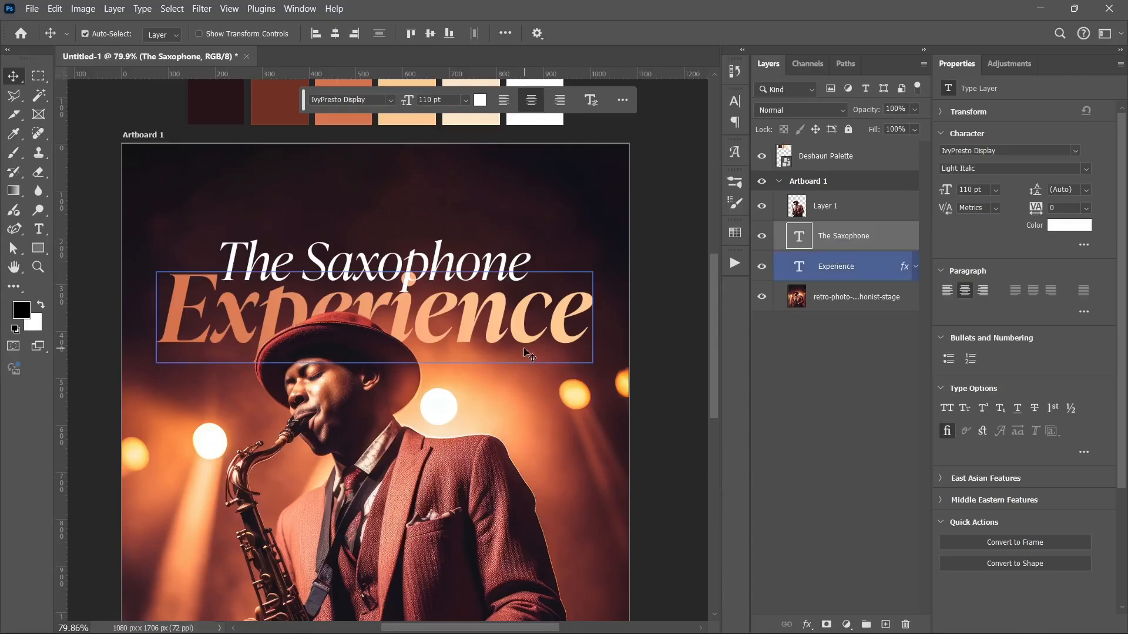
{"action": "key", "text": "ctrl"}
{"action": "key", "text": "ctrl+t"}
{"action": "left_click_drag", "start_coordinate": [527, 265], "coordinate": [562, 265]}
{"action": "key", "text": "Return"}
{"action": "left_click_drag", "start_coordinate": [844, 236], "coordinate": [828, 276]}
{"action": "left_click", "coordinate": [802, 376]}
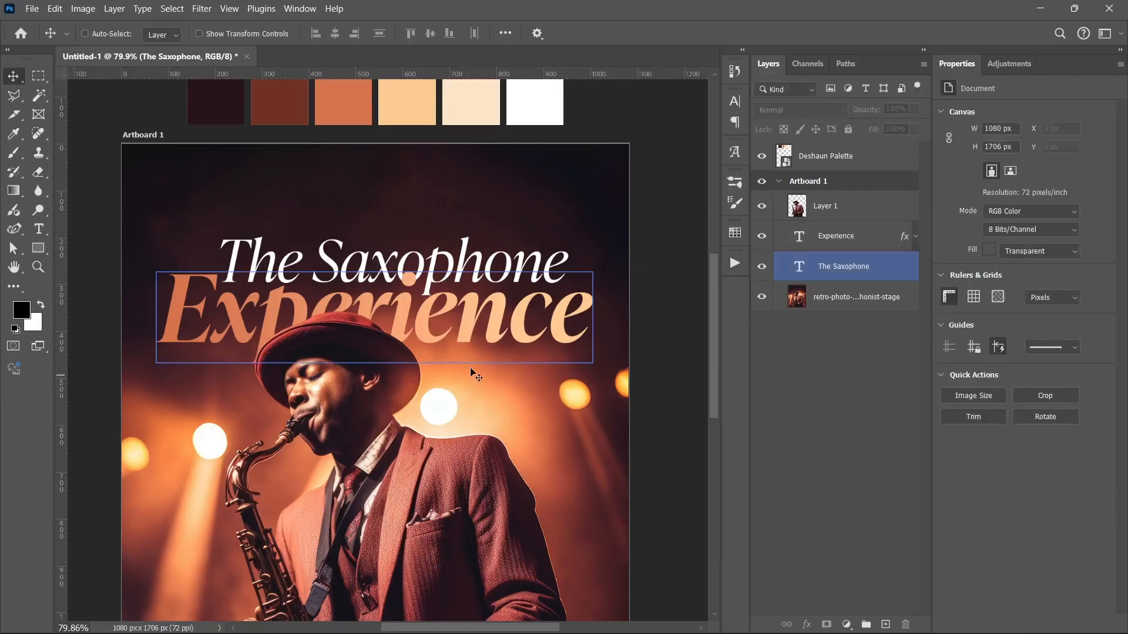
{"action": "left_click", "coordinate": [881, 369]}
{"action": "key", "text": "ctrl+minus"}
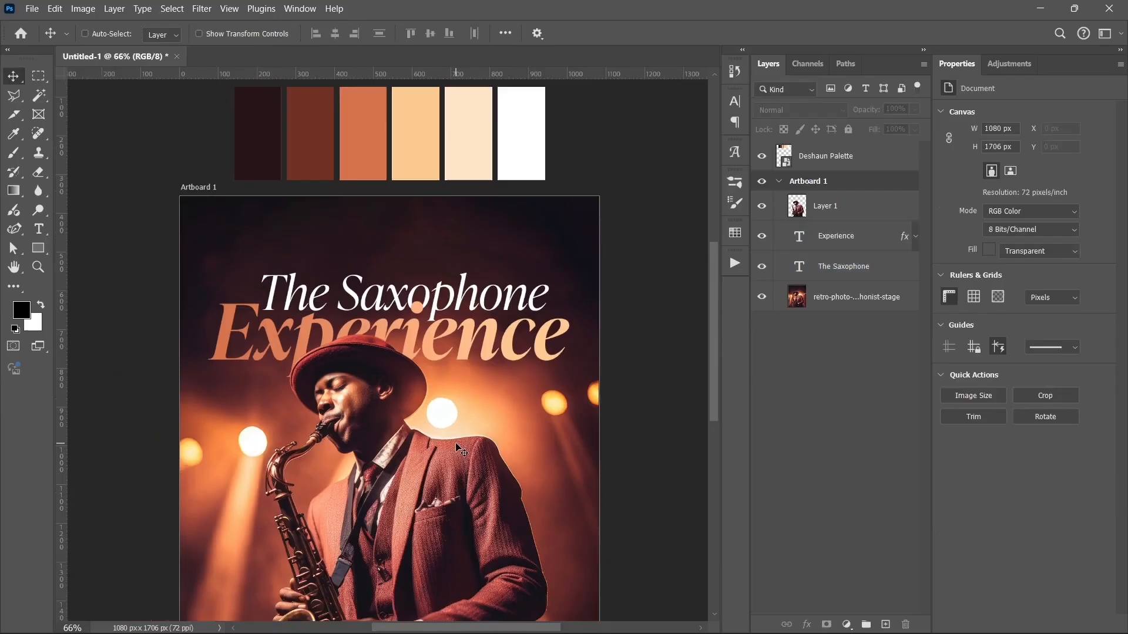
{"action": "left_click", "coordinate": [461, 419], "text": "ctrl"}
{"action": "left_click", "coordinate": [463, 417], "text": "ctrl"}
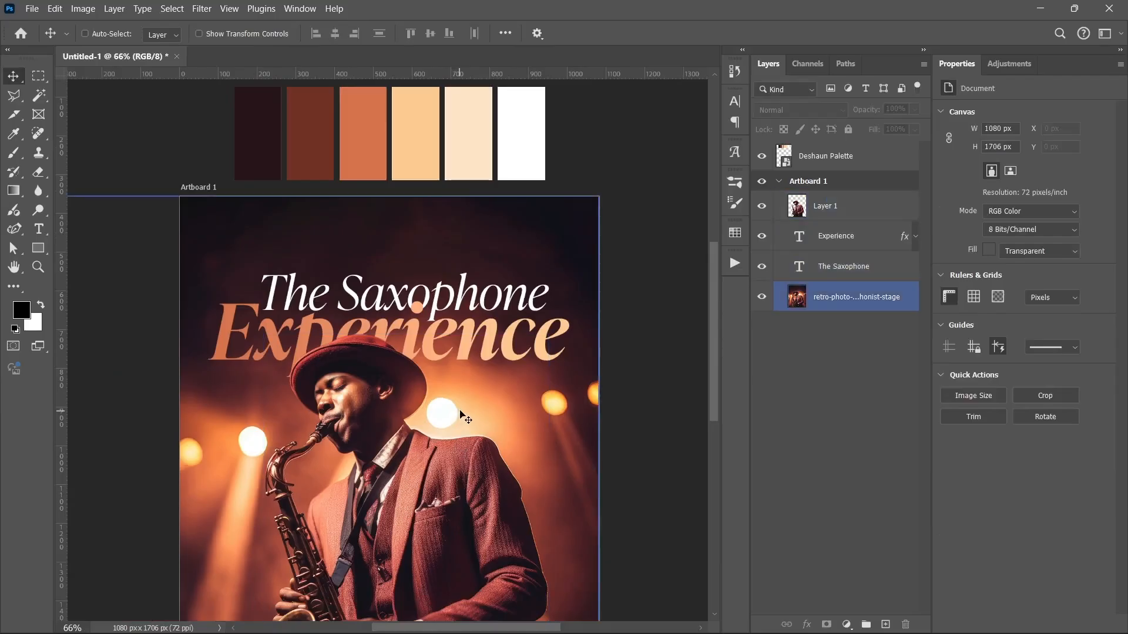
{"action": "left_click", "coordinate": [411, 423], "text": "ctrl"}
{"action": "scroll", "coordinate": [404, 417], "scroll_direction": "down", "scroll_amount": 2}
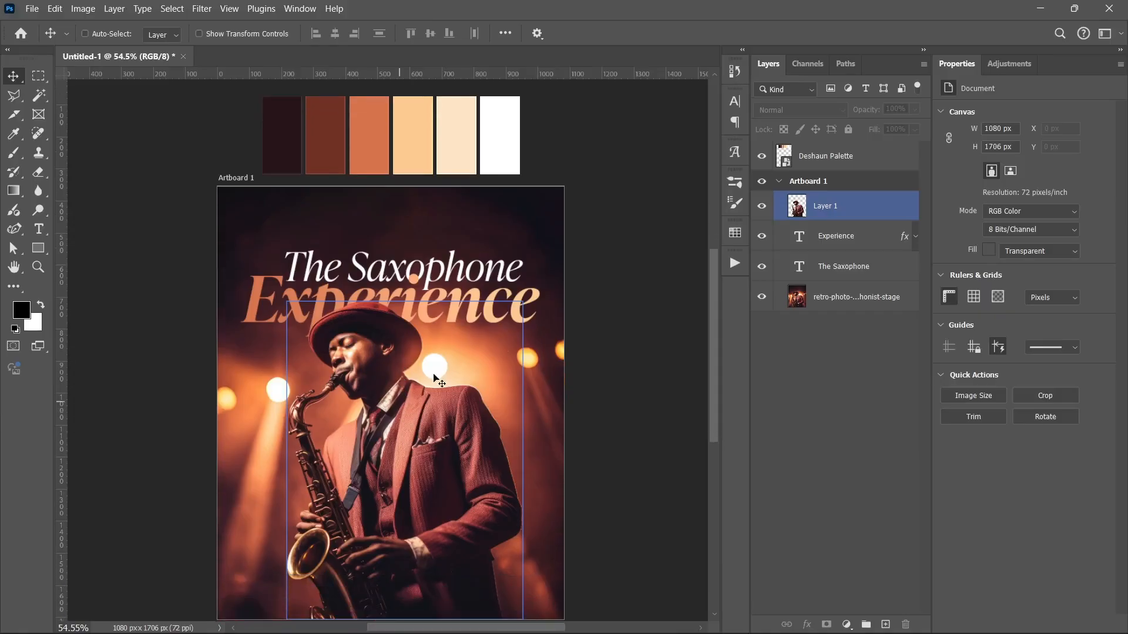
Set the text color of "The Saxophone" to the palette's pale cream, #fde5c6
{"action": "left_click", "coordinate": [859, 237]}
{"action": "left_click", "coordinate": [846, 266]}
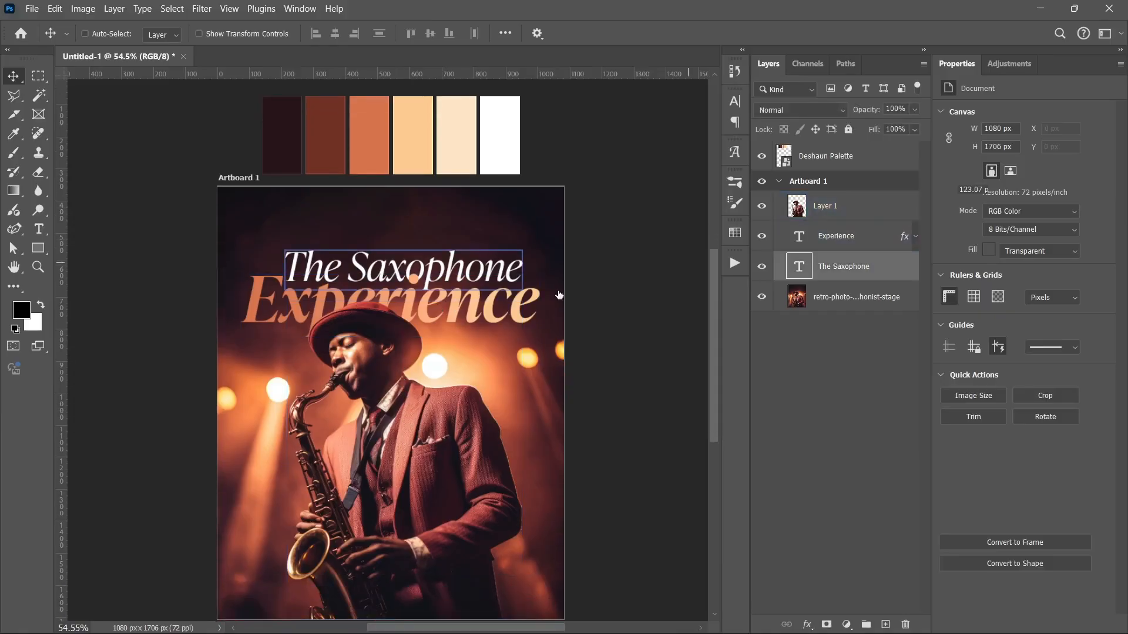
{"action": "scroll", "coordinate": [500, 193], "scroll_direction": "up", "scroll_amount": 1}
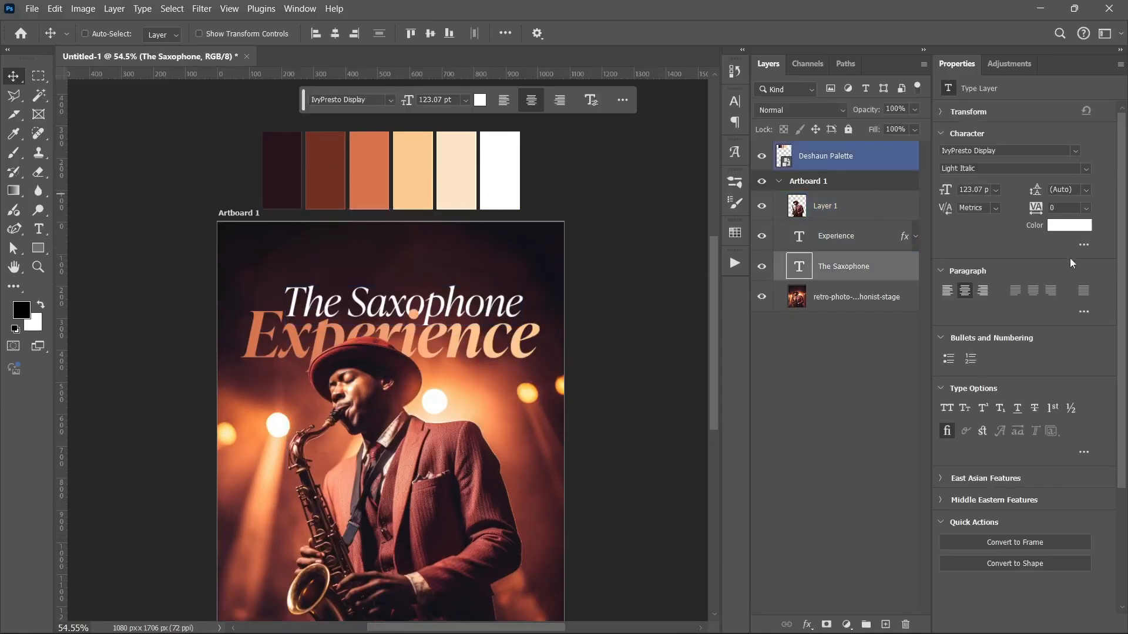
{"action": "left_click", "coordinate": [1067, 229]}
{"action": "left_click", "coordinate": [455, 176]}
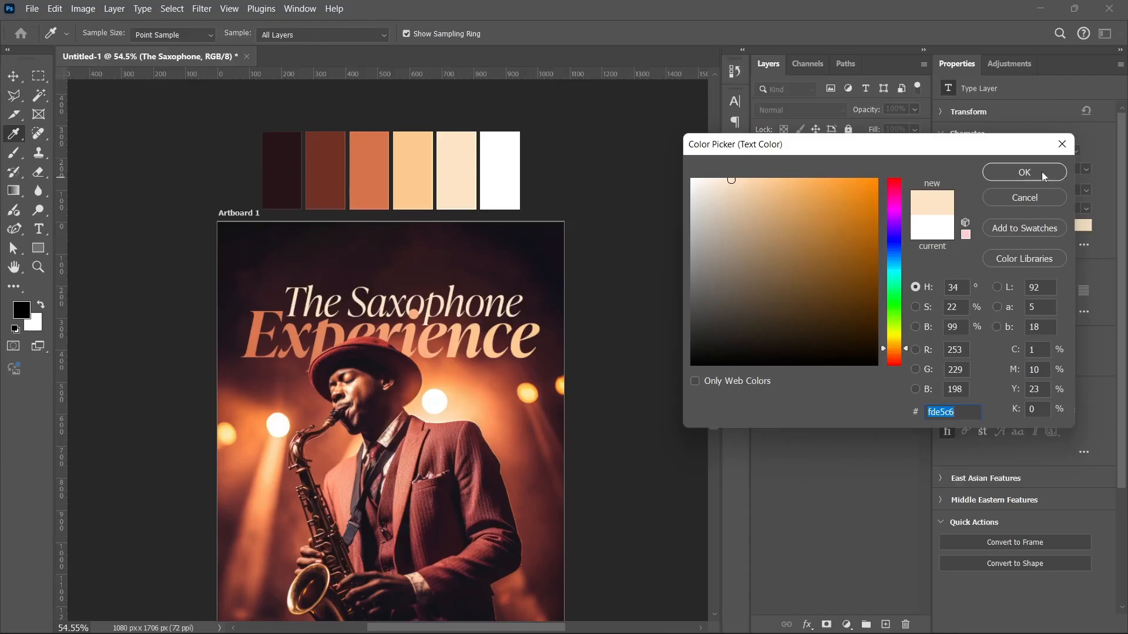
{"action": "left_click", "coordinate": [1024, 172]}
{"action": "scroll", "coordinate": [423, 332], "scroll_direction": "down", "scroll_amount": 1}
{"action": "left_click", "coordinate": [423, 332], "text": "ctrl"}
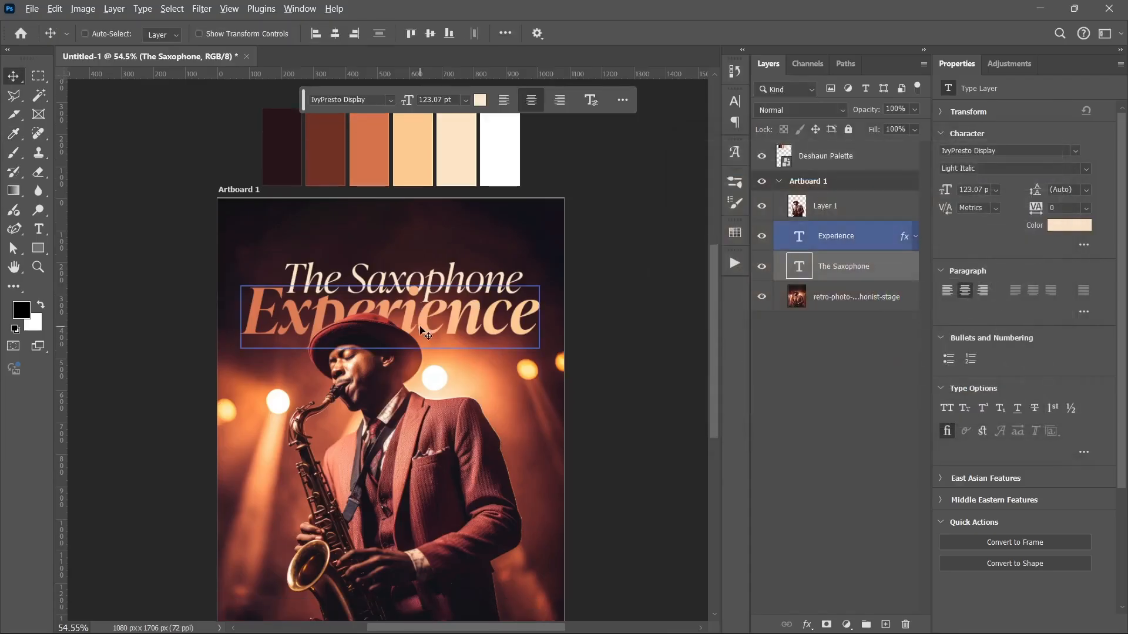
{"action": "scroll", "coordinate": [420, 332], "scroll_direction": "down", "scroll_amount": 1}
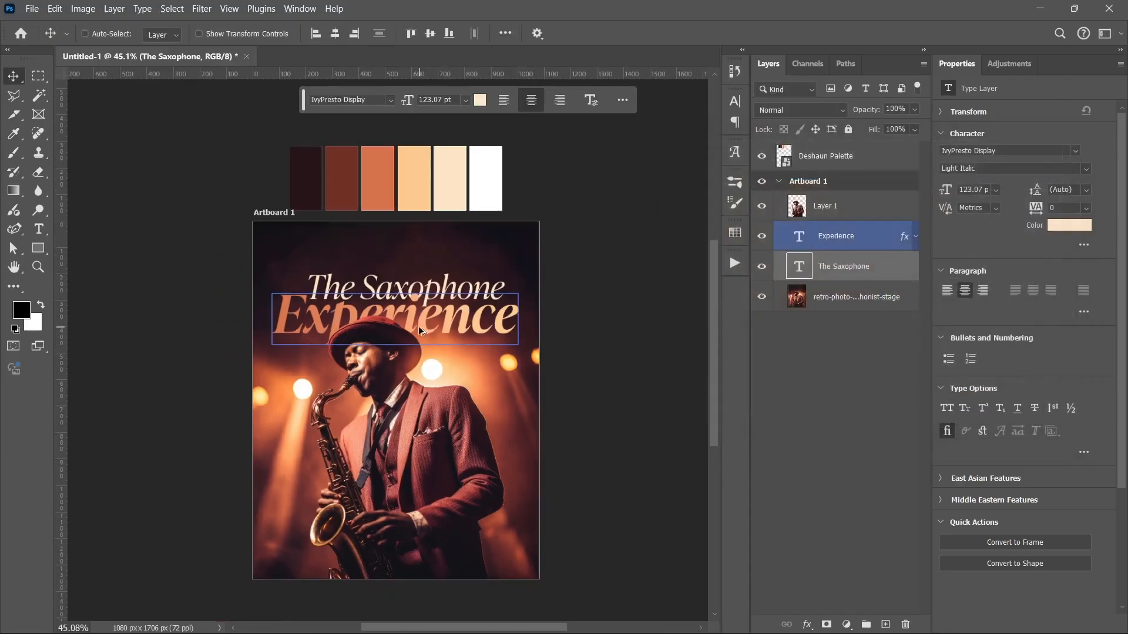
Copy the presenter line that heads the flyer's text file in Notepad and return to the Photoshop document
{"action": "left_click", "coordinate": [40, 229]}
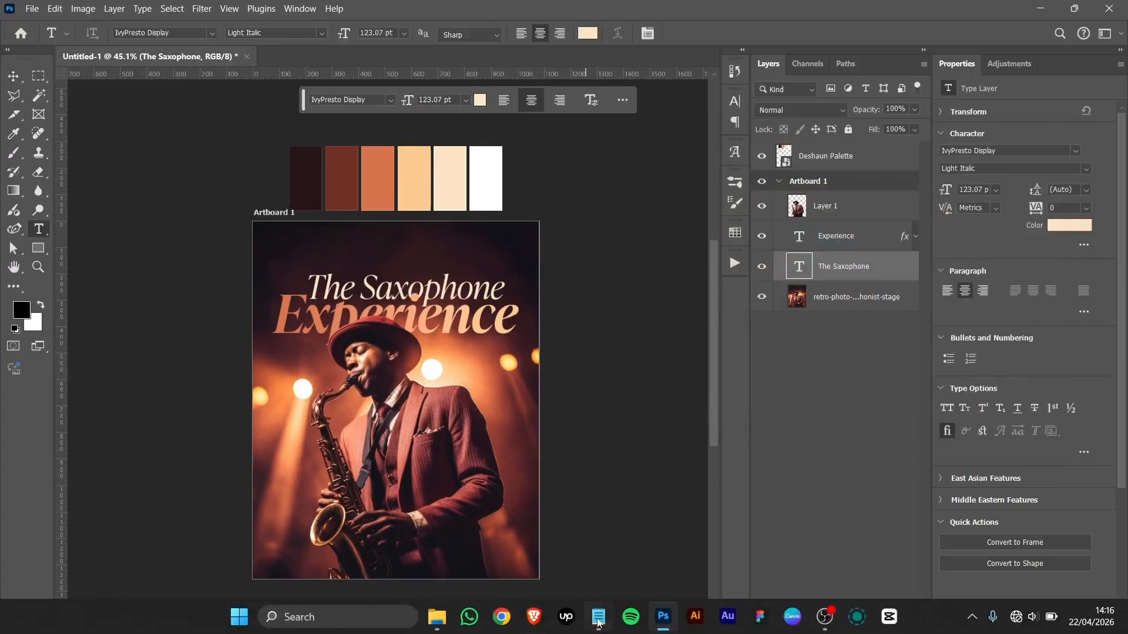
{"action": "left_click", "coordinate": [598, 623]}
{"action": "triple_click", "coordinate": [262, 191]}
{"action": "key", "text": "ctrl+c"}
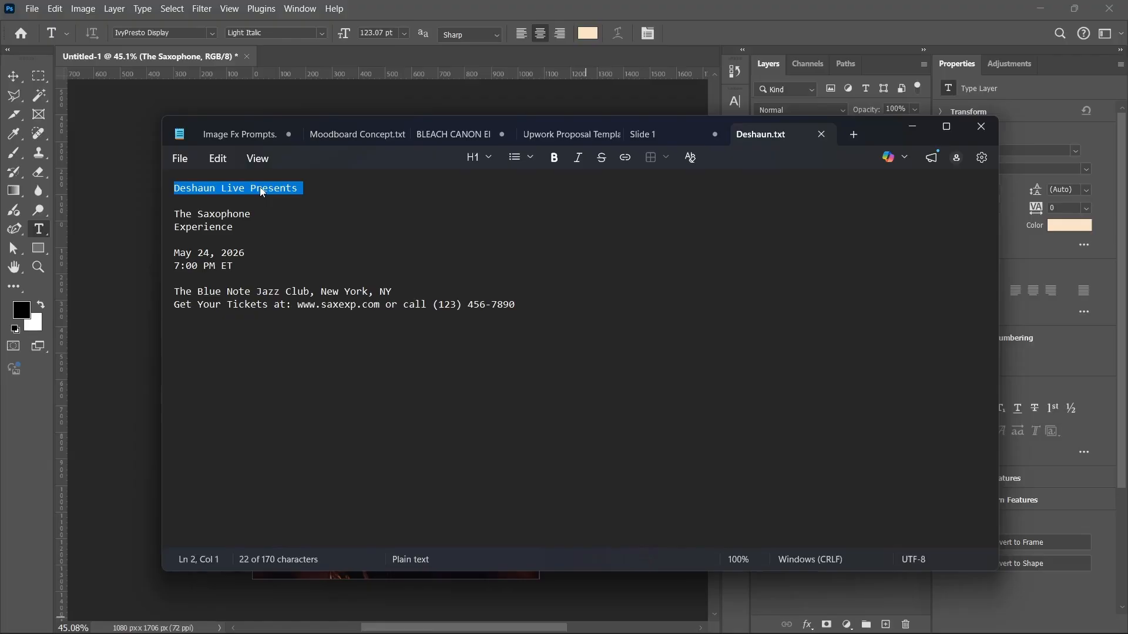
{"action": "left_click", "coordinate": [912, 127]}
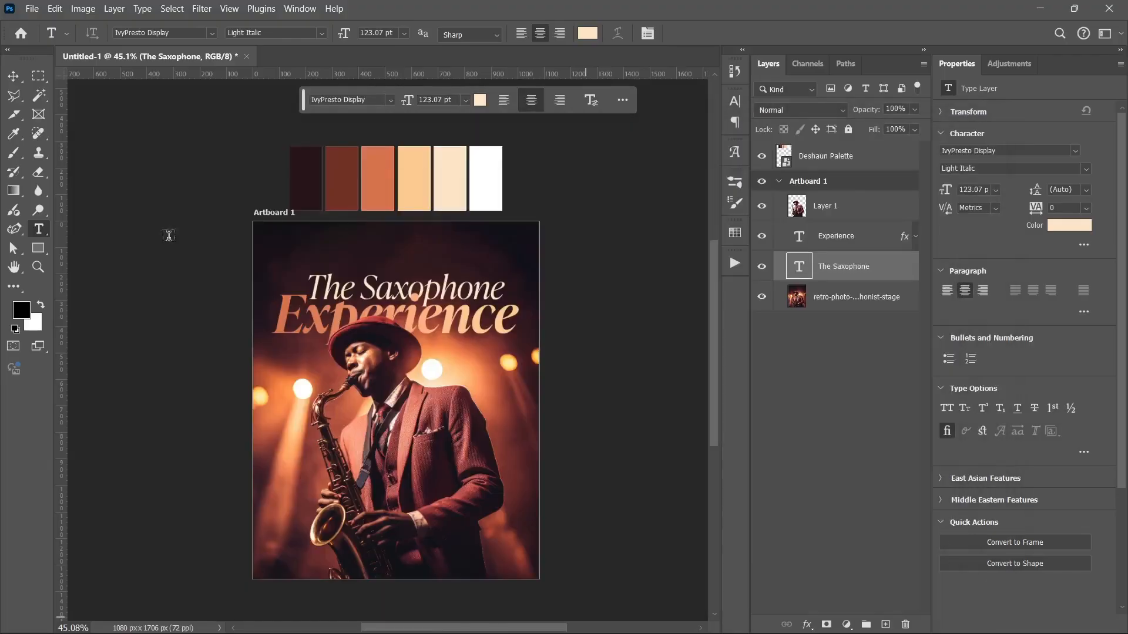
Paste the presenter line as a new text layer at the top of the artboard and center it horizontally
{"action": "left_click", "coordinate": [330, 241]}
{"action": "key", "text": "ctrl+v"}
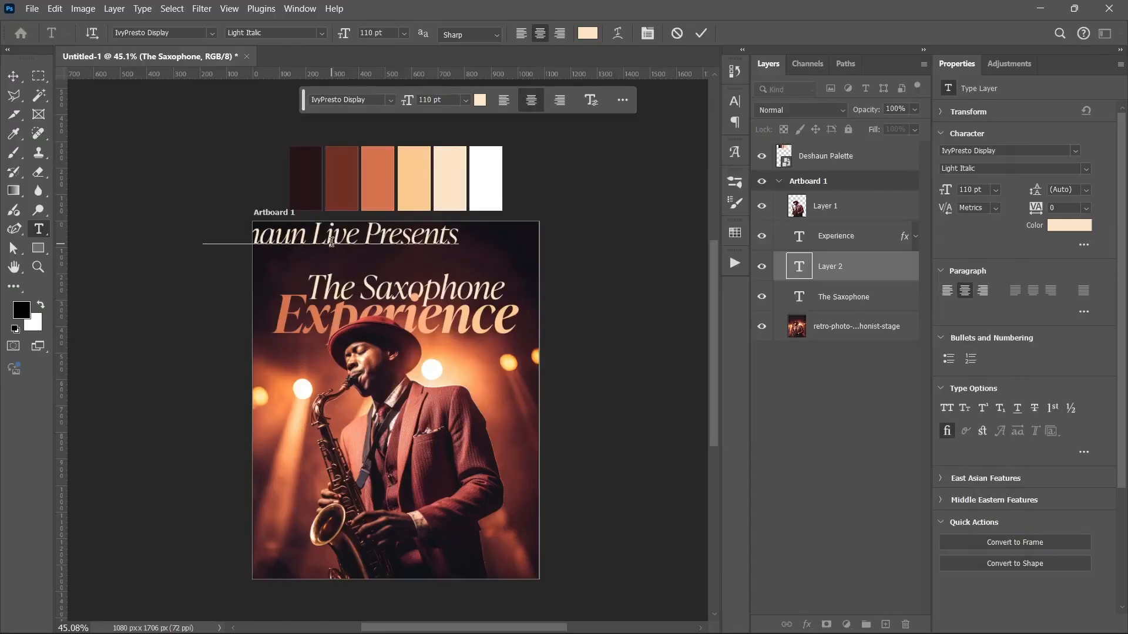
{"action": "key", "text": "ctrl+Return"}
{"action": "key", "text": "v"}
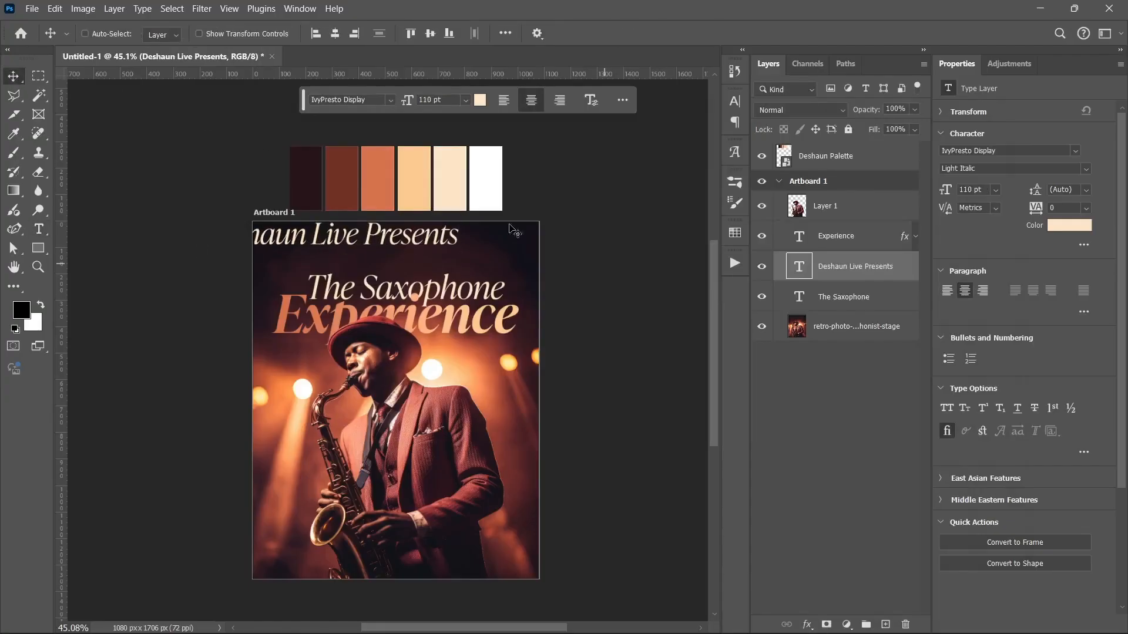
{"action": "left_click", "coordinate": [334, 33]}
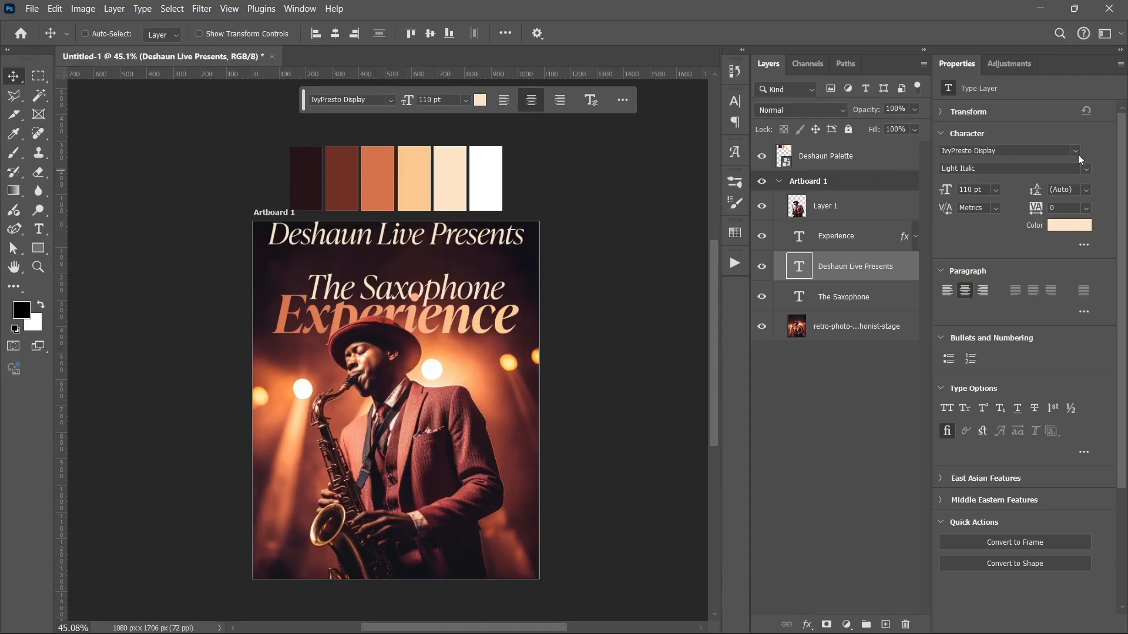
Change the presenter line's font to Galano Grotesque Alt and turn on All Caps for it
{"action": "left_click", "coordinate": [1075, 151]}
{"action": "left_click", "coordinate": [901, 252]}
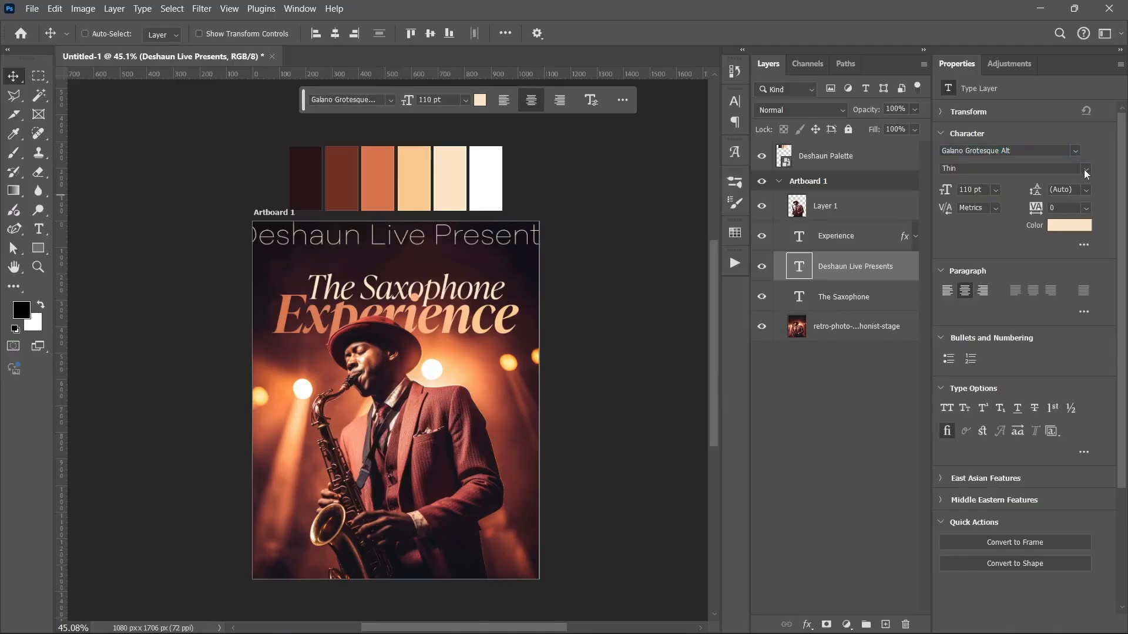
{"action": "left_click", "coordinate": [1086, 170]}
{"action": "left_click", "coordinate": [1086, 171]}
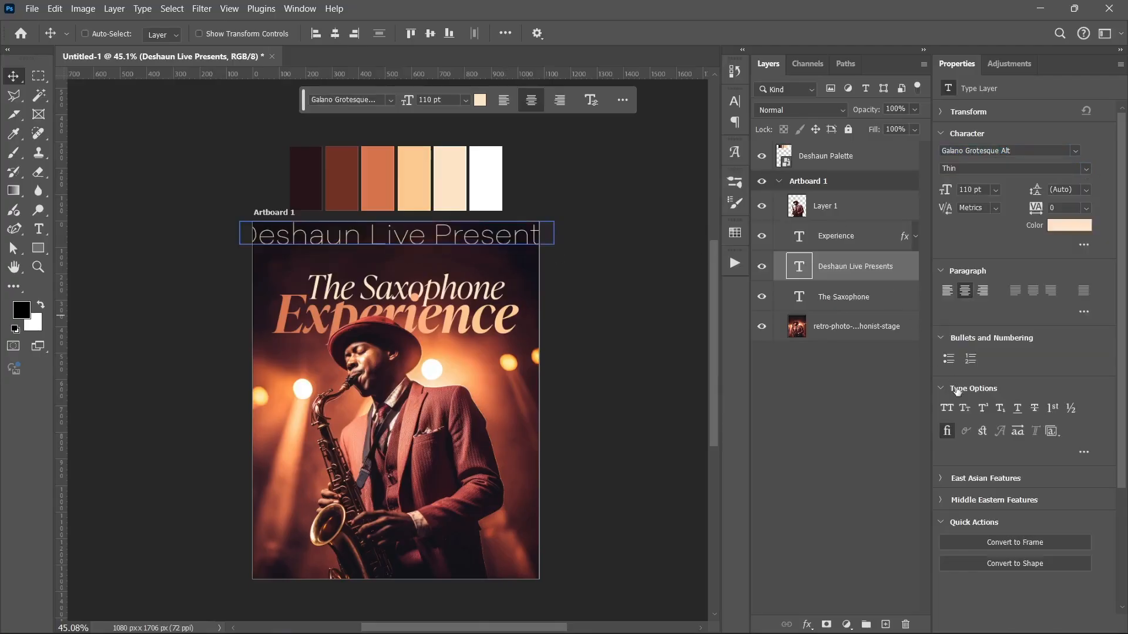
{"action": "left_click", "coordinate": [946, 407]}
{"action": "left_click", "coordinate": [360, 287], "text": "ctrl"}
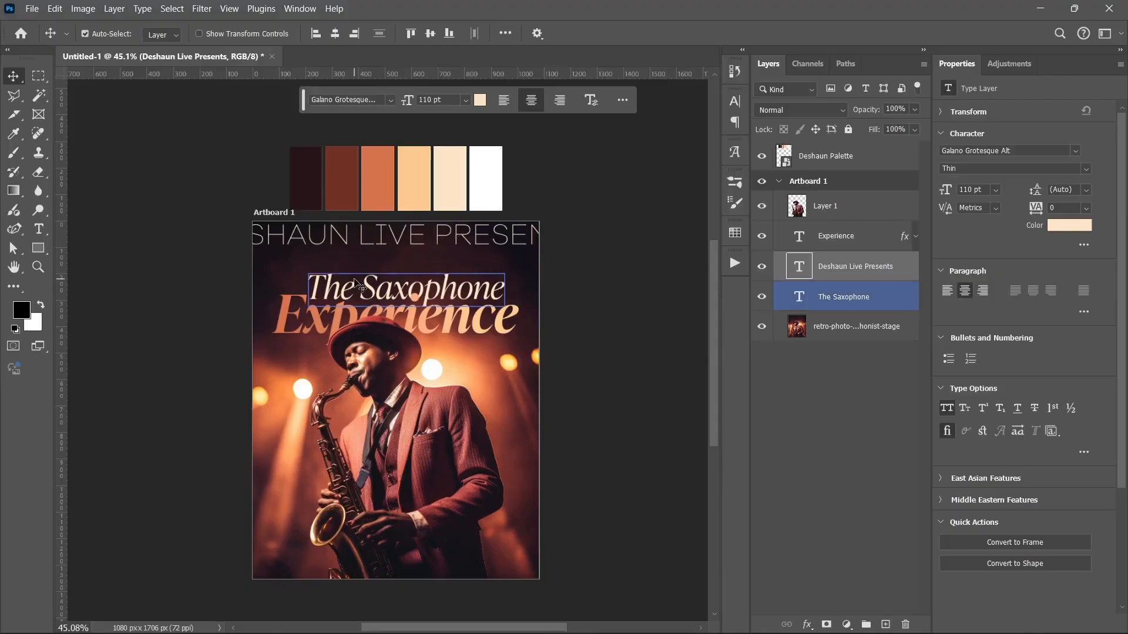
Scale the presenter line down around its center to about 45 pt so it fits inside the artboard
{"action": "left_click", "coordinate": [406, 237]}
{"action": "key", "text": "ctrl+t"}
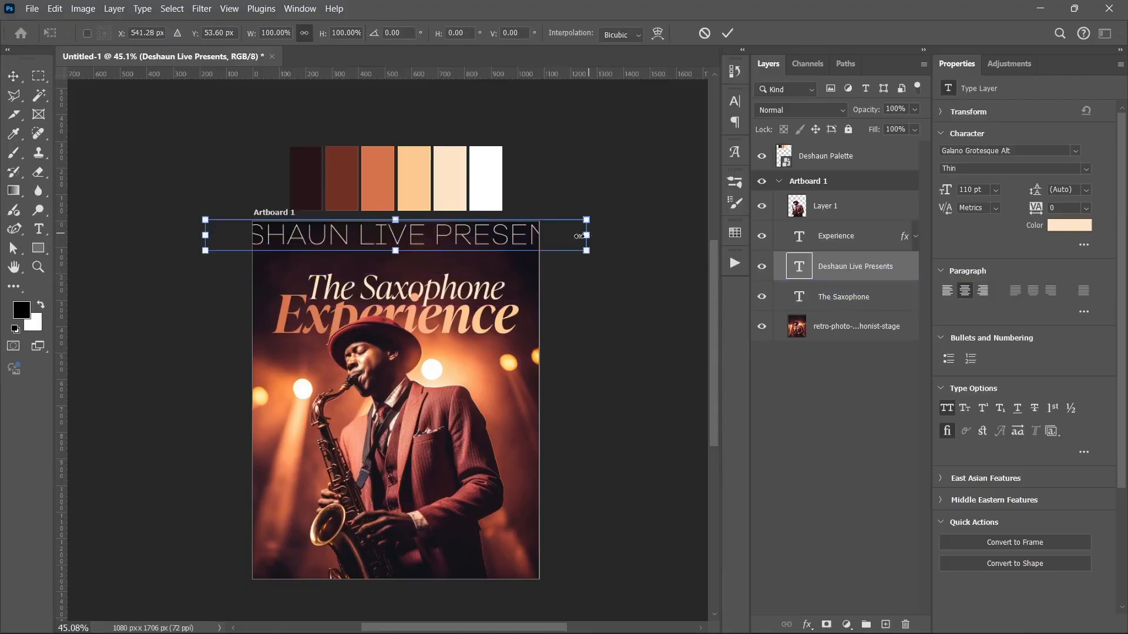
{"action": "left_click_drag", "start_coordinate": [579, 236], "coordinate": [483, 248]}
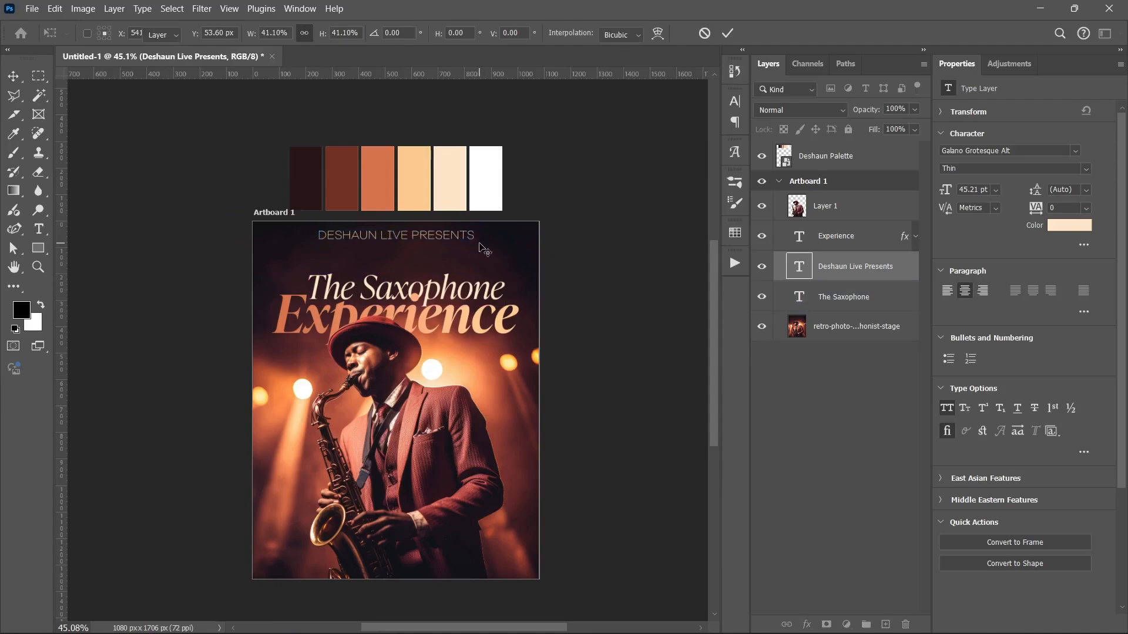
Apply the presenter line's scaling and change its text color to white (ffffff)
{"action": "key", "text": "Return"}
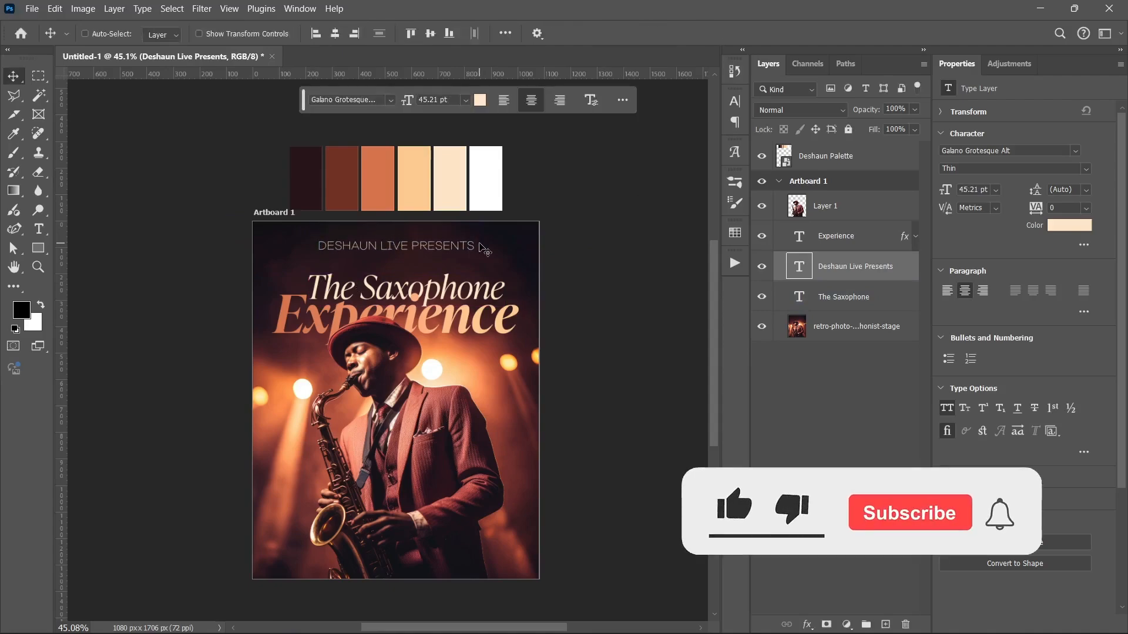
{"action": "left_click", "coordinate": [1069, 225]}
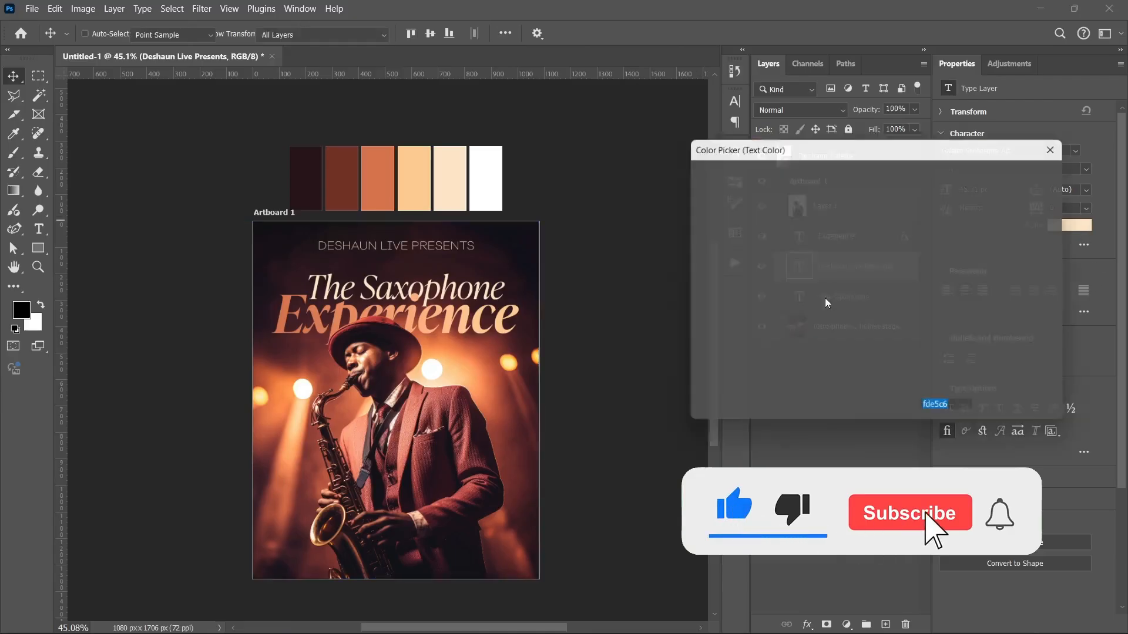
{"action": "left_click_drag", "start_coordinate": [745, 290], "coordinate": [604, 136]}
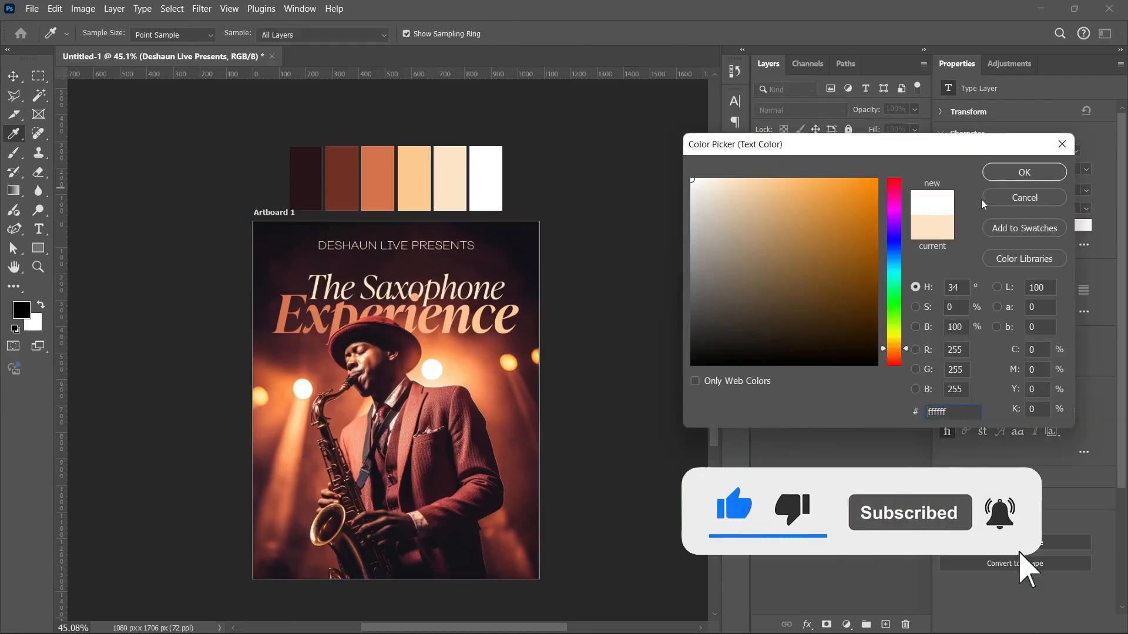
{"action": "left_click", "coordinate": [1024, 172]}
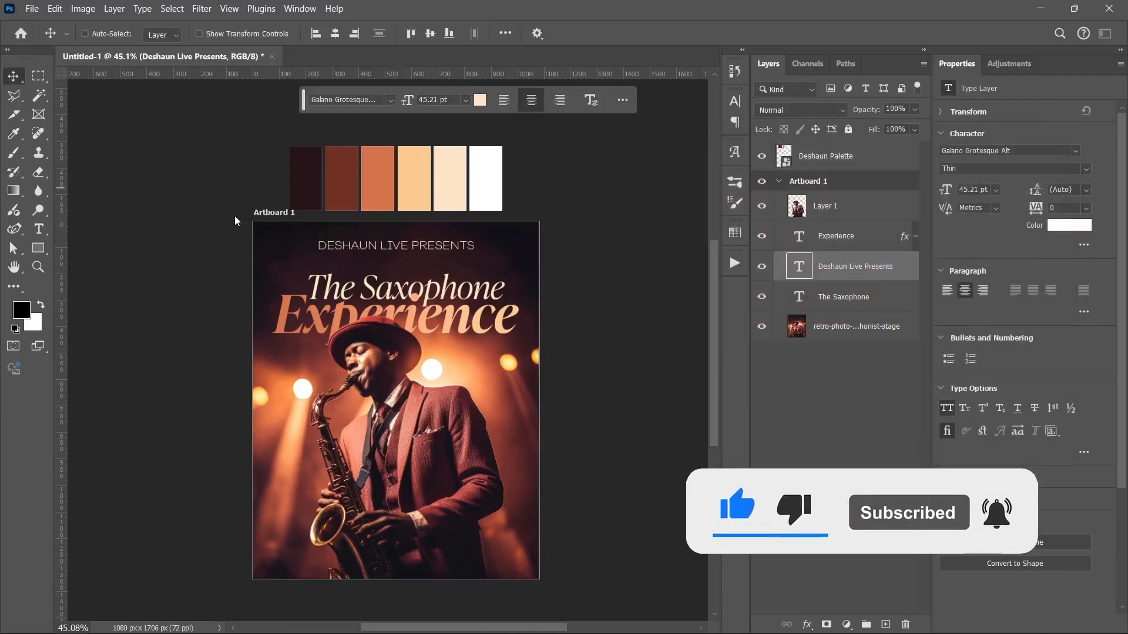
Set the first two words of the presenter line to the ExtraLight weight
{"action": "left_click", "coordinate": [38, 229]}
{"action": "left_click_drag", "start_coordinate": [409, 247], "coordinate": [260, 239]}
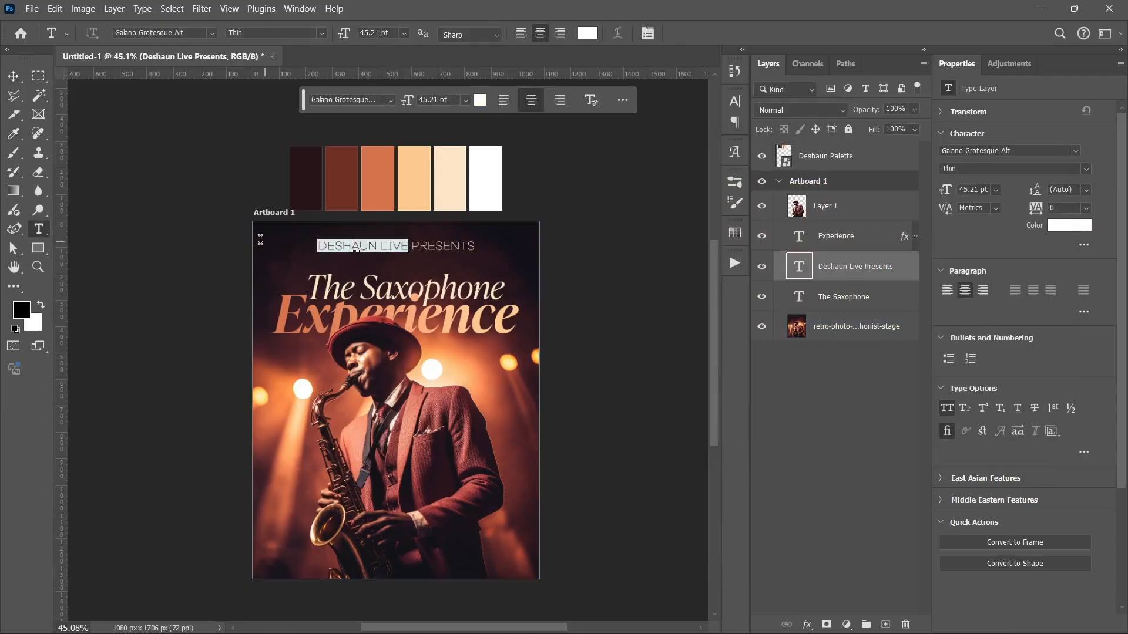
{"action": "left_click", "coordinate": [1085, 168]}
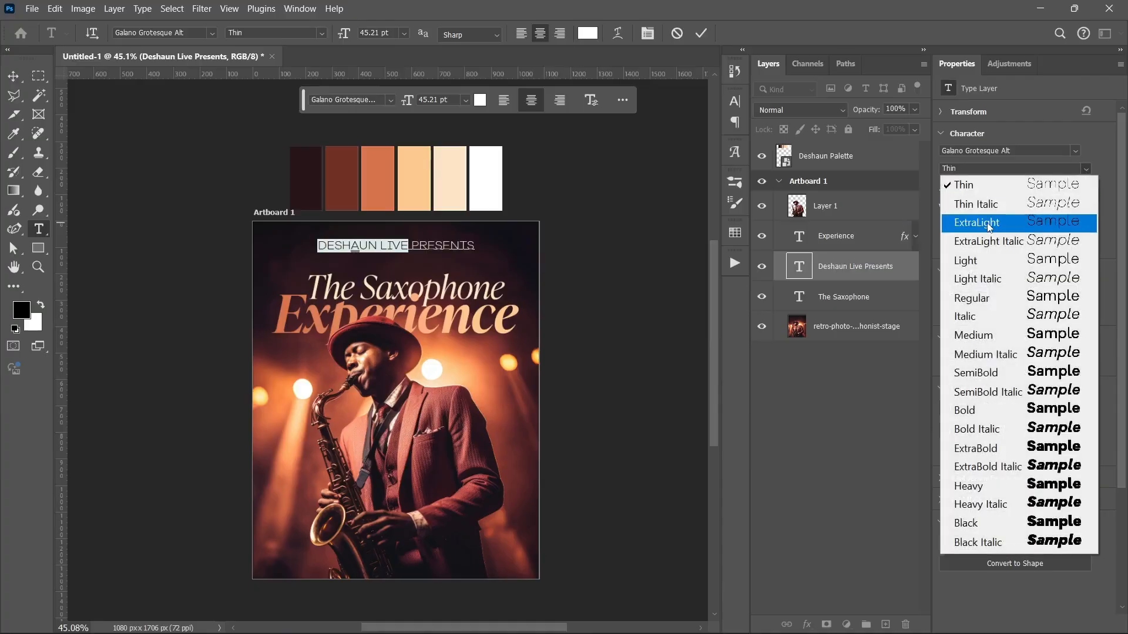
{"action": "left_click", "coordinate": [969, 219]}
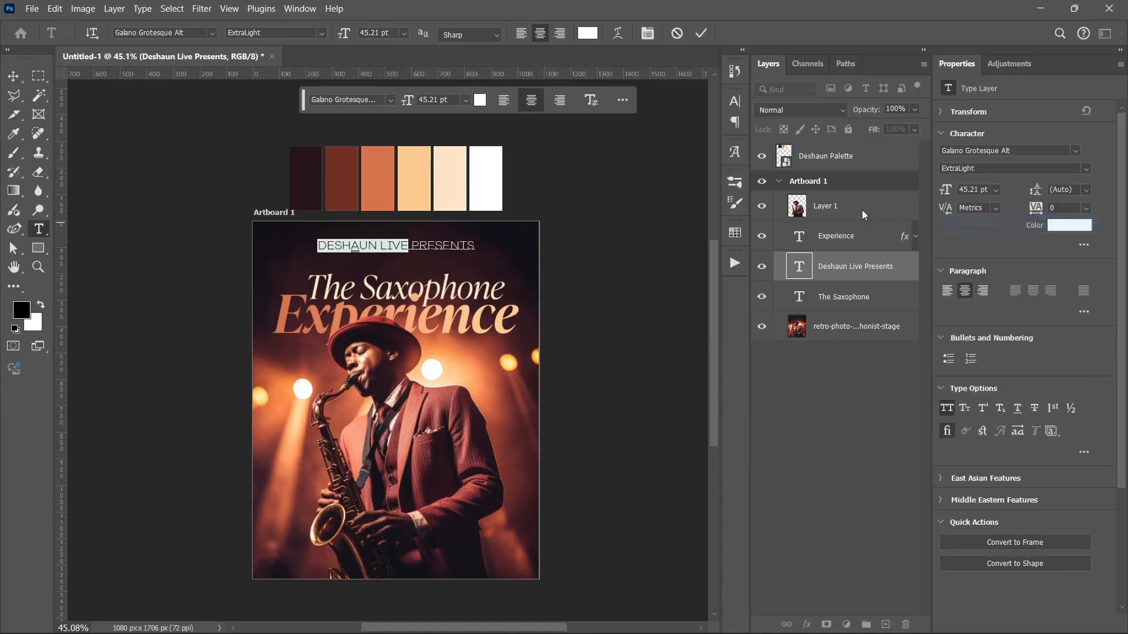
{"action": "left_click", "coordinate": [701, 34]}
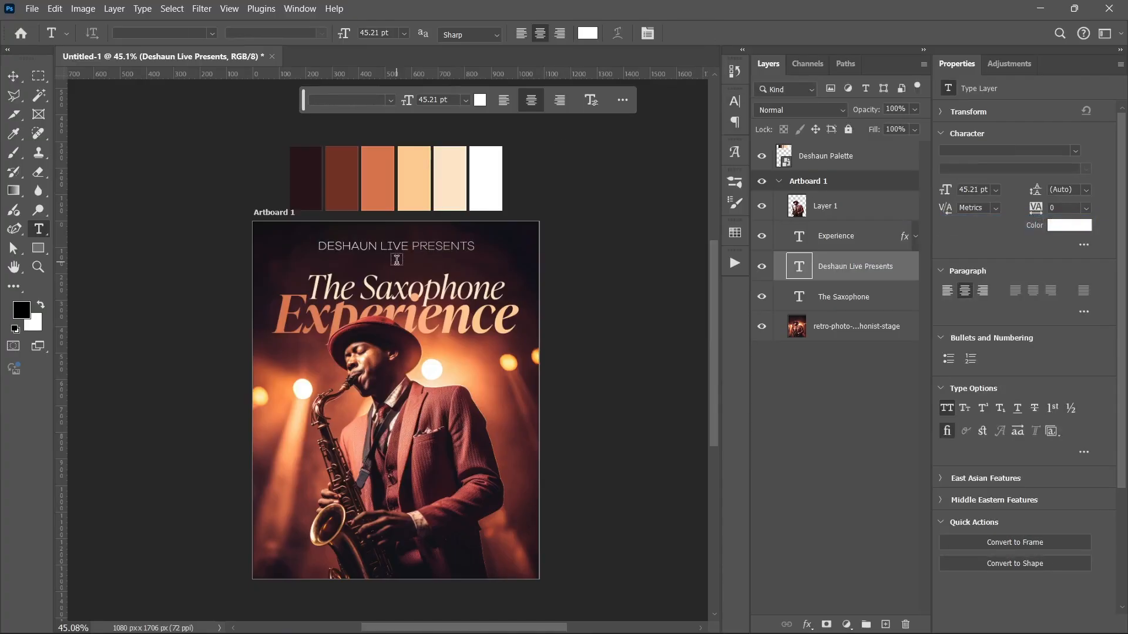
Set the presenter line's first two words to the Light weight
{"action": "left_click_drag", "start_coordinate": [409, 246], "coordinate": [318, 247]}
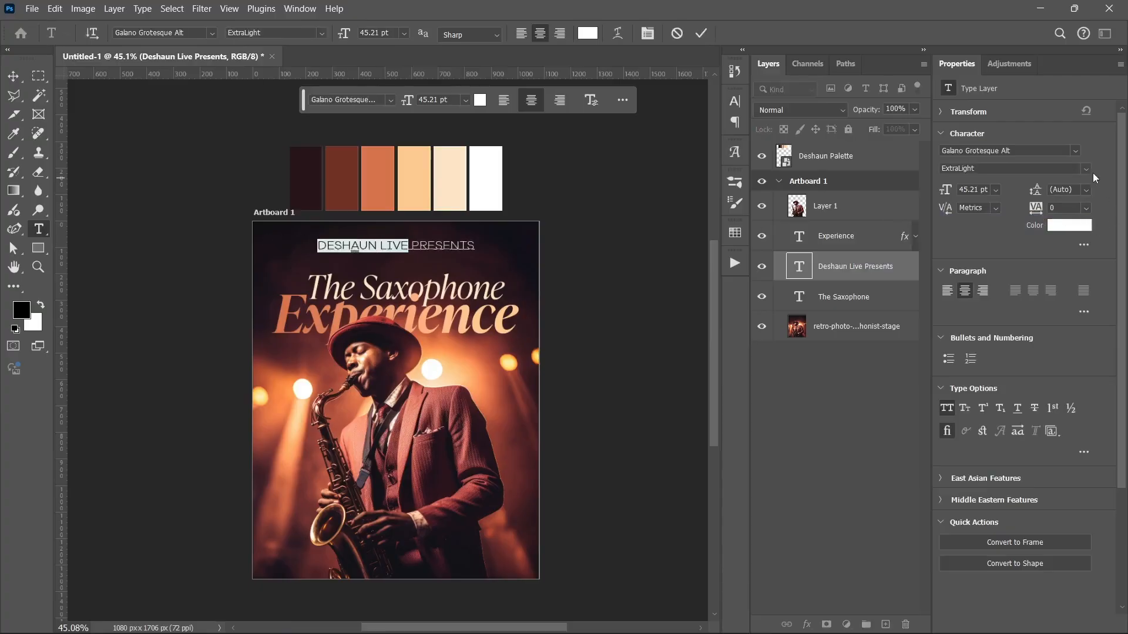
{"action": "left_click", "coordinate": [1087, 169]}
{"action": "left_click", "coordinate": [999, 262]}
{"action": "left_click", "coordinate": [700, 33]}
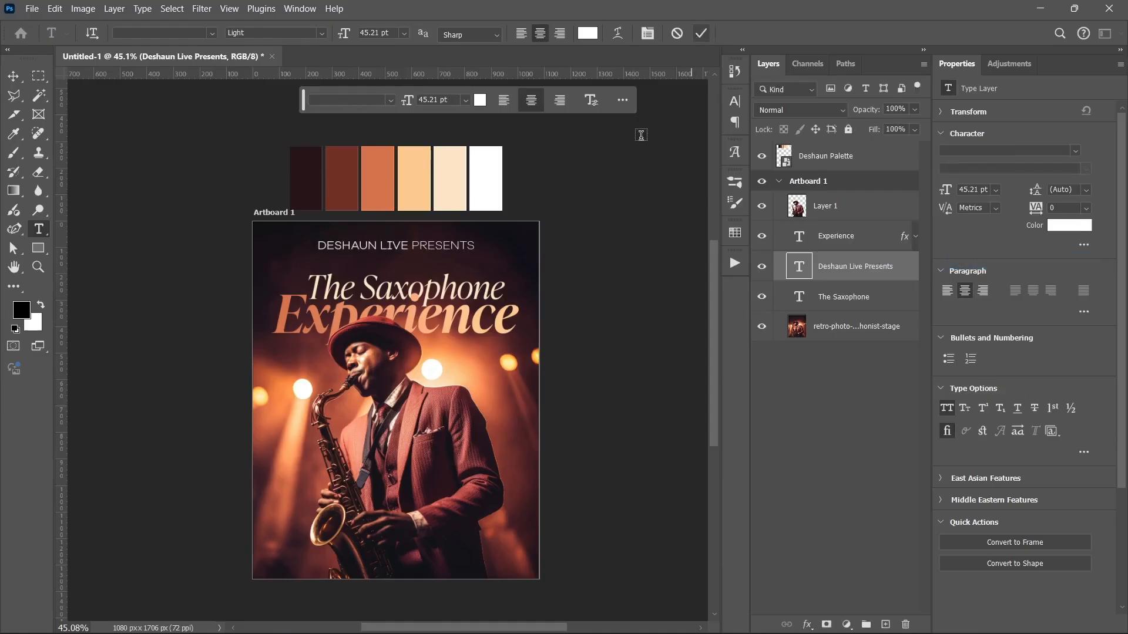
Change the weight of the presenter line's first two words to Regular and commit the text edit
{"action": "left_click_drag", "start_coordinate": [410, 245], "coordinate": [317, 246]}
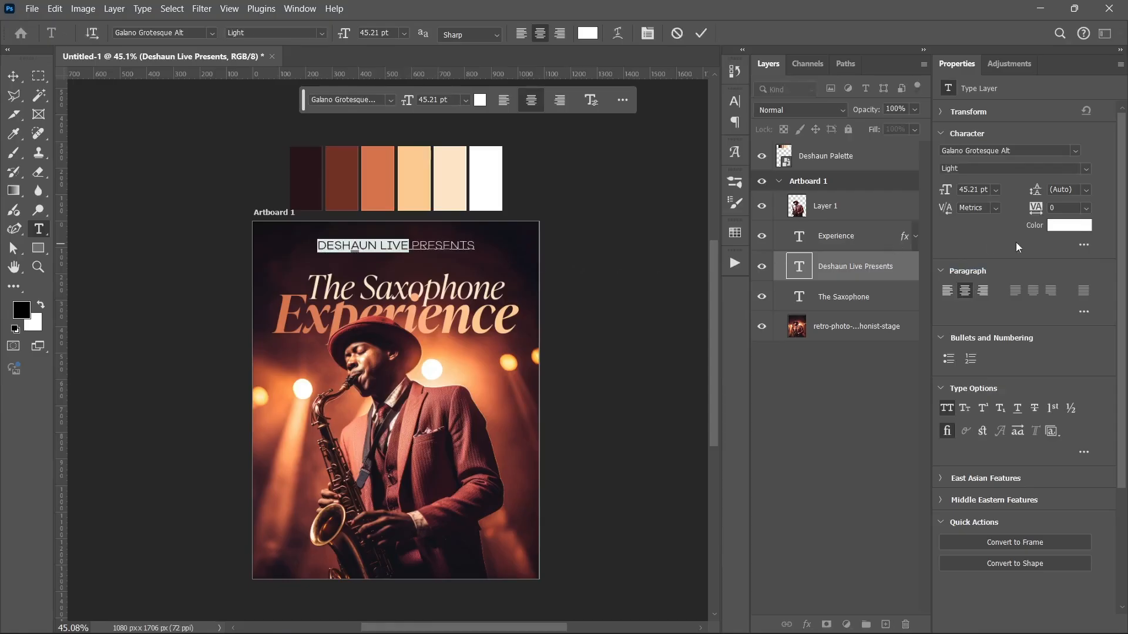
{"action": "left_click", "coordinate": [1084, 169]}
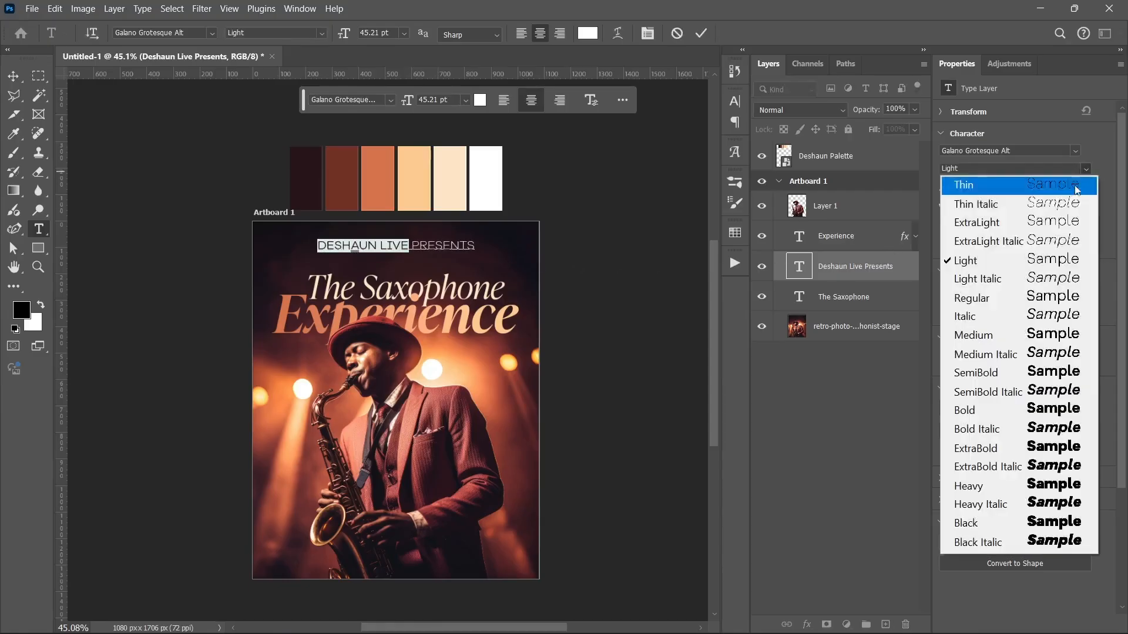
{"action": "left_click", "coordinate": [969, 295]}
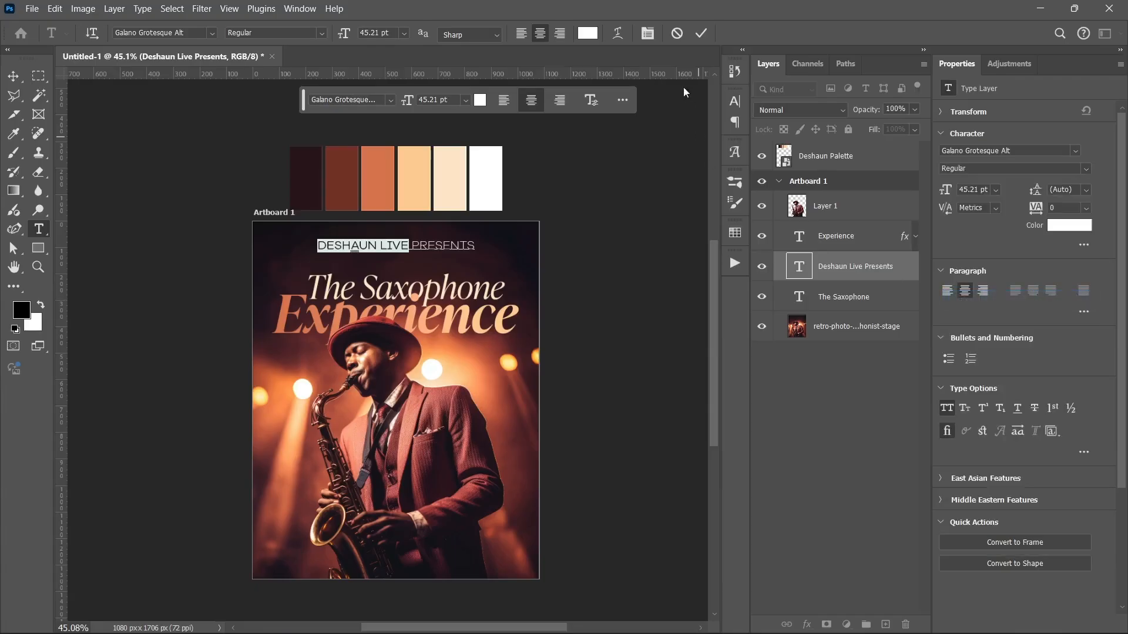
{"action": "left_click", "coordinate": [701, 33]}
{"action": "left_click", "coordinate": [12, 77]}
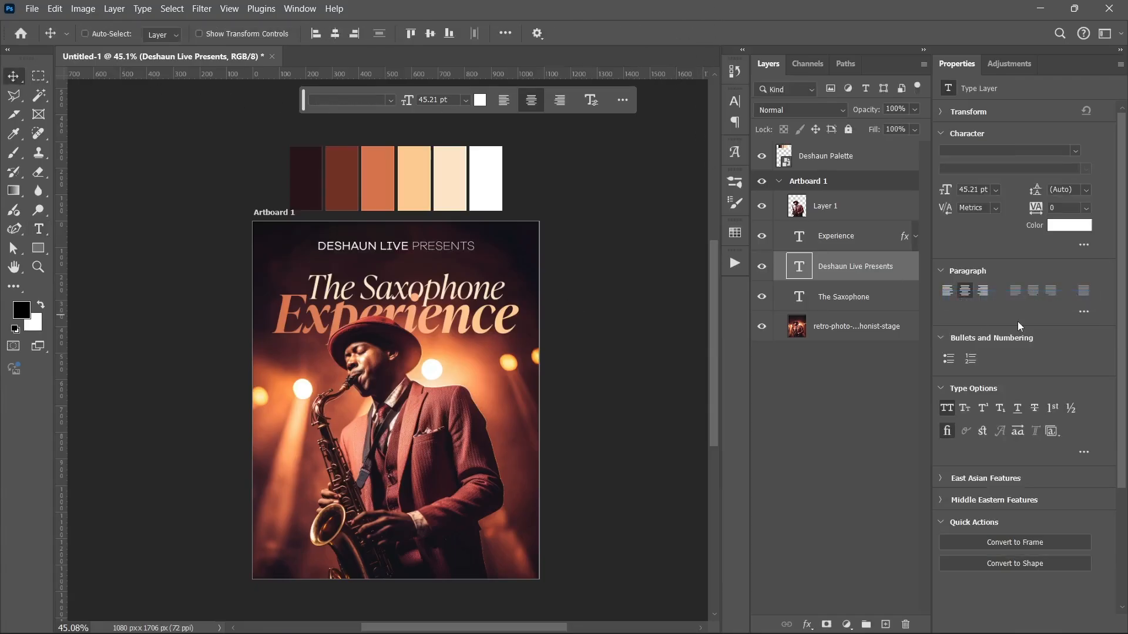
Set the presenter line's tracking to 200 and scale the line down around its center to about 33 pt
{"action": "left_click", "coordinate": [1086, 208]}
{"action": "left_click", "coordinate": [1071, 398]}
{"action": "key", "text": "ctrl+t"}
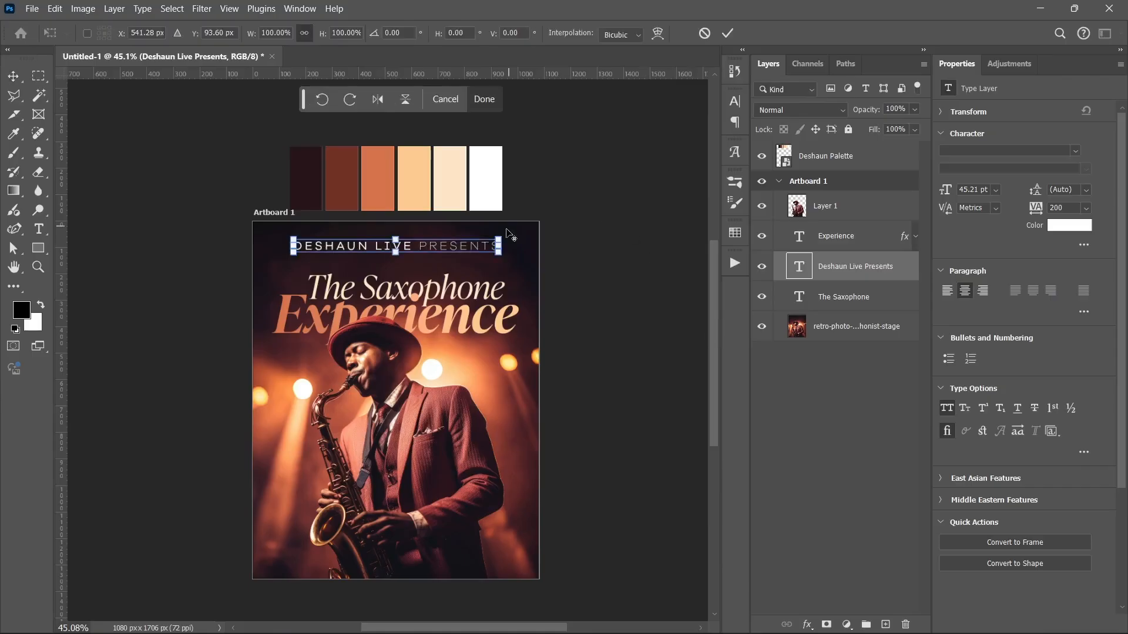
{"action": "left_click_drag", "start_coordinate": [503, 246], "coordinate": [474, 245]}
{"action": "key", "text": "Return"}
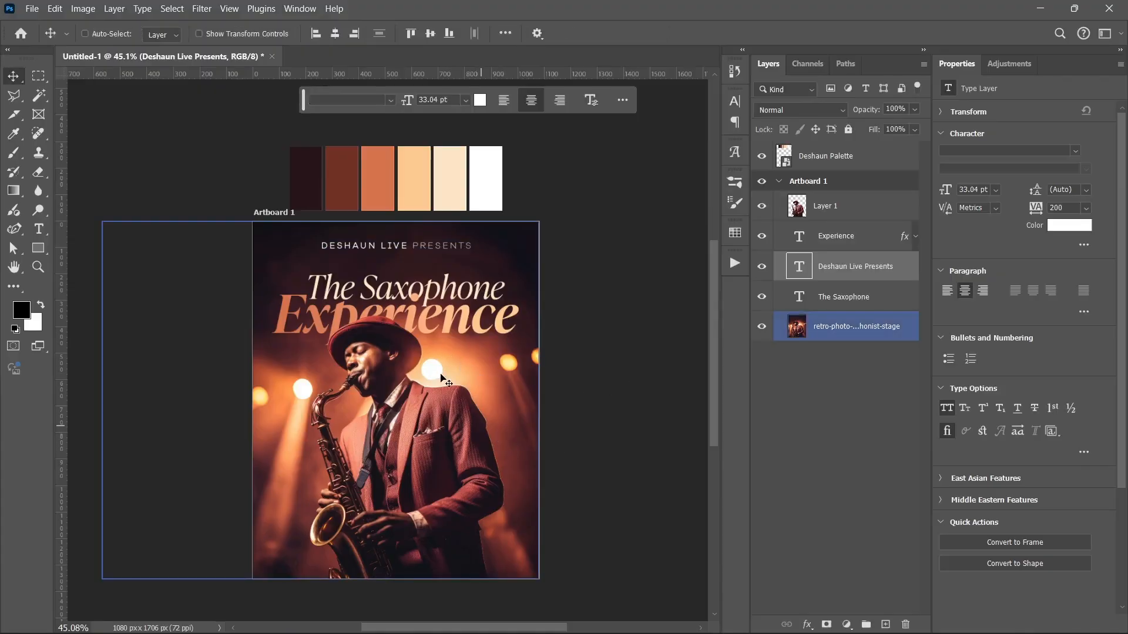
Copy the date line "May 24, 2026" from the flyer's text file in Notepad and return to the Photoshop document
{"action": "scroll", "coordinate": [443, 382], "scroll_direction": "down", "scroll_amount": 2}
{"action": "scroll", "coordinate": [444, 382], "scroll_direction": "up", "scroll_amount": 4}
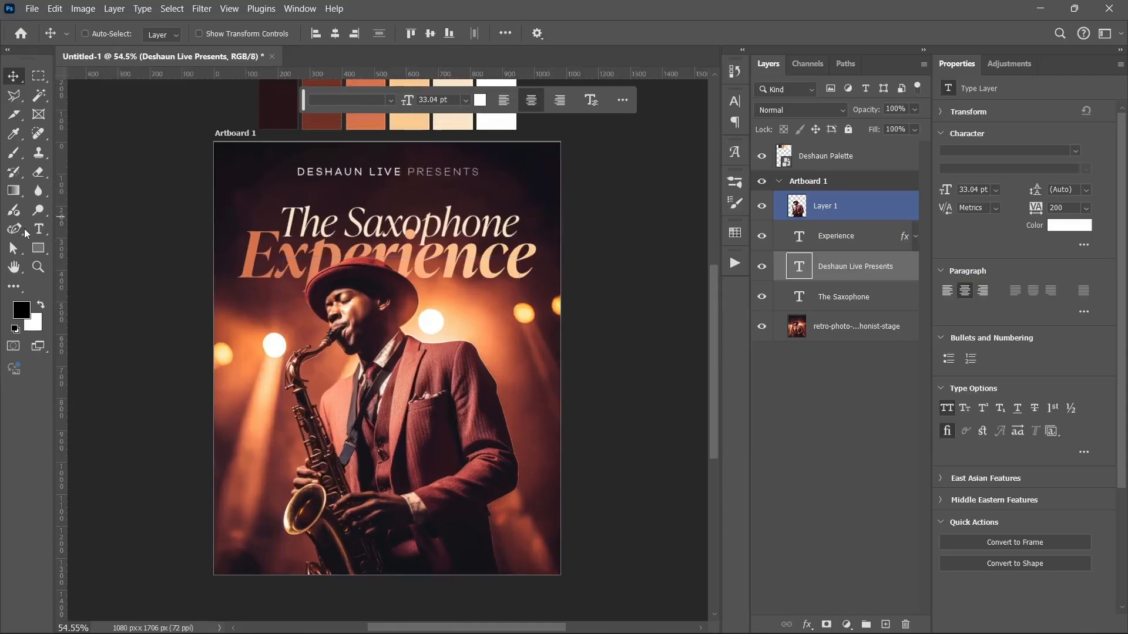
{"action": "left_click", "coordinate": [37, 229]}
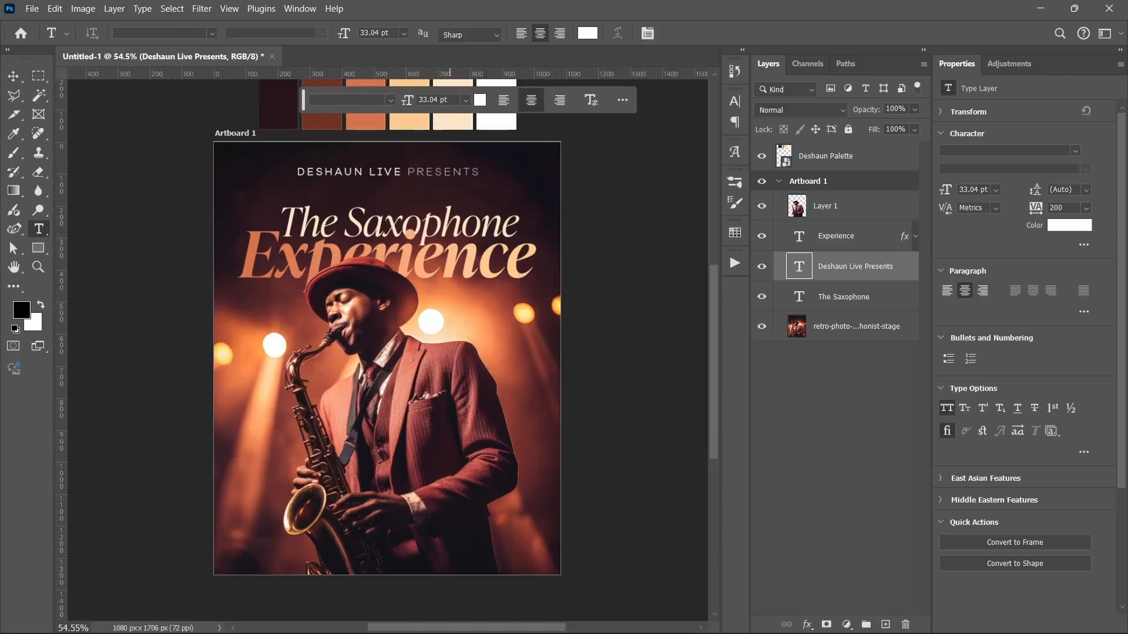
{"action": "left_click", "coordinate": [599, 624]}
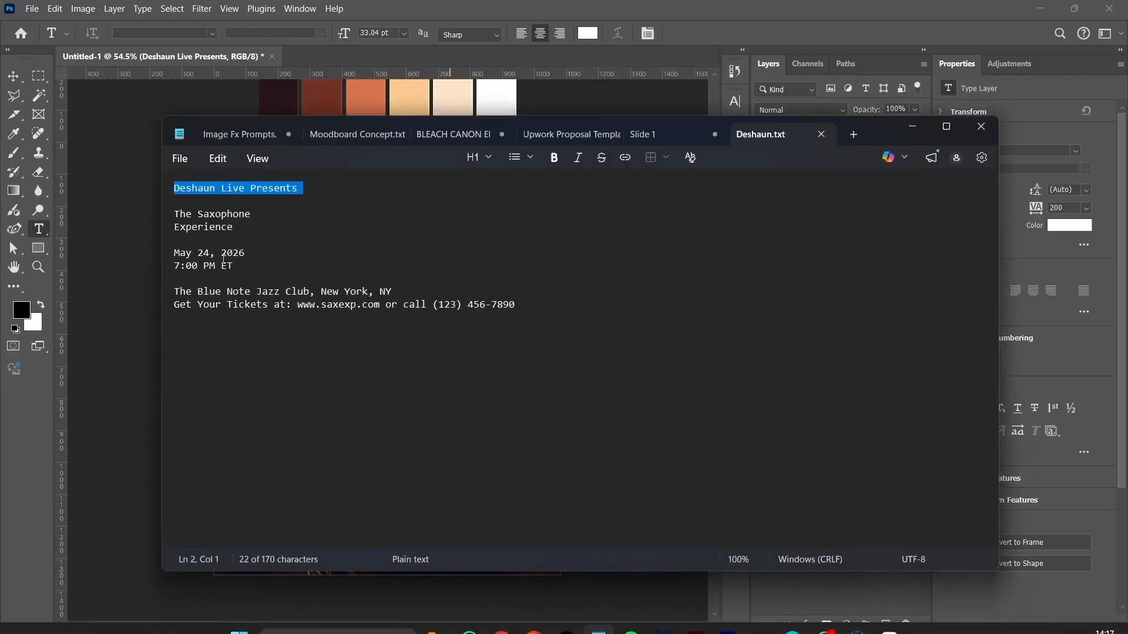
{"action": "triple_click", "coordinate": [223, 258]}
{"action": "key", "text": "ctrl+c"}
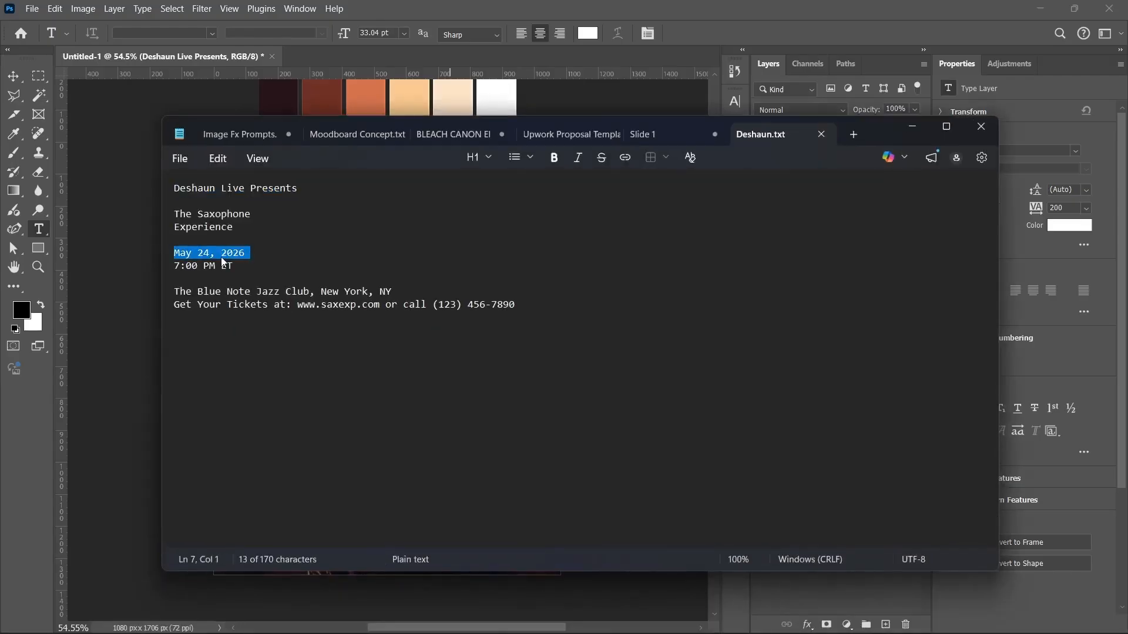
{"action": "left_click", "coordinate": [912, 126]}
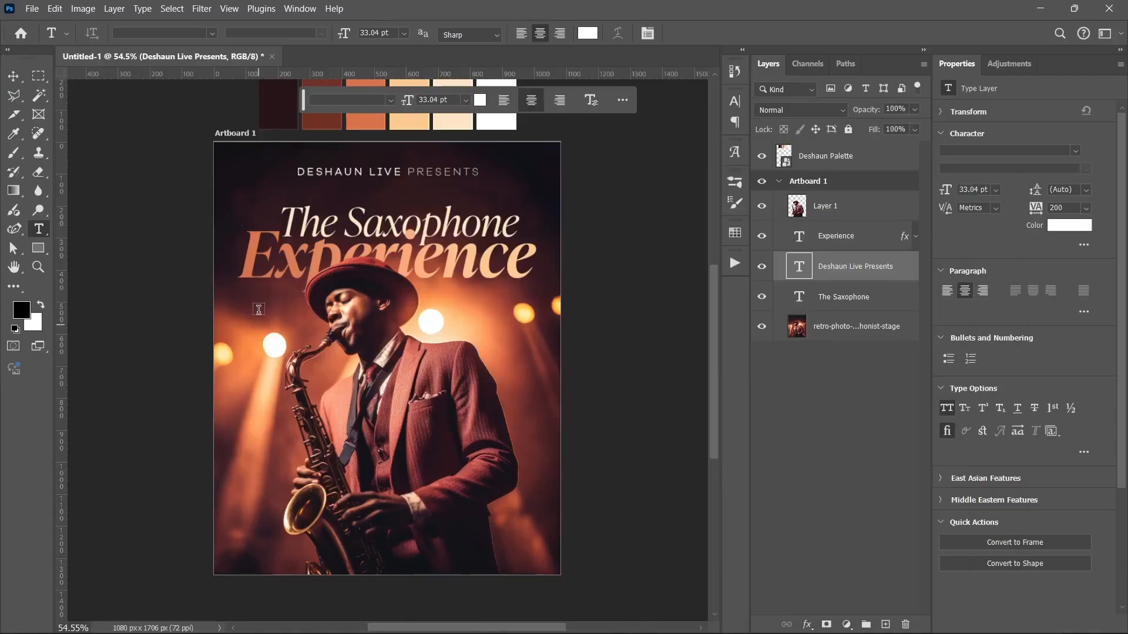
Paste the date as a new text layer below the title, beside the saxophonist's face
{"action": "left_click", "coordinate": [259, 309]}
{"action": "key", "text": "ctrl+v"}
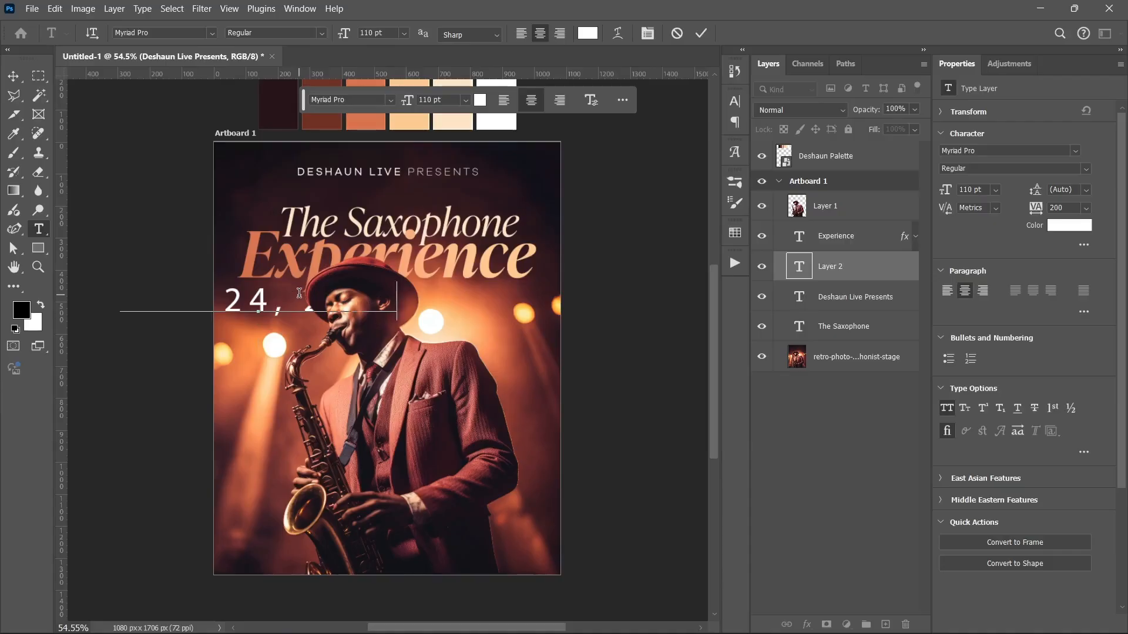
{"action": "key", "text": "ctrl+Return"}
Style the date text in Galano Grotesque Alt Medium at 30 pt with tracking set to 0
{"action": "left_click", "coordinate": [1076, 150]}
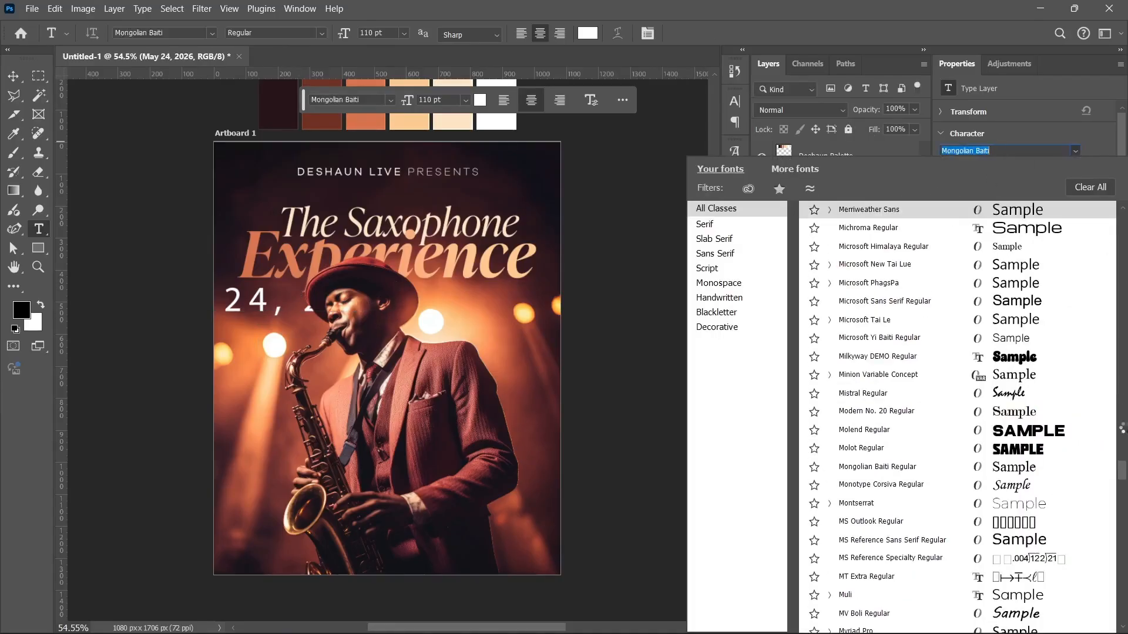
{"action": "scroll", "coordinate": [877, 218], "scroll_direction": "up", "scroll_amount": 15}
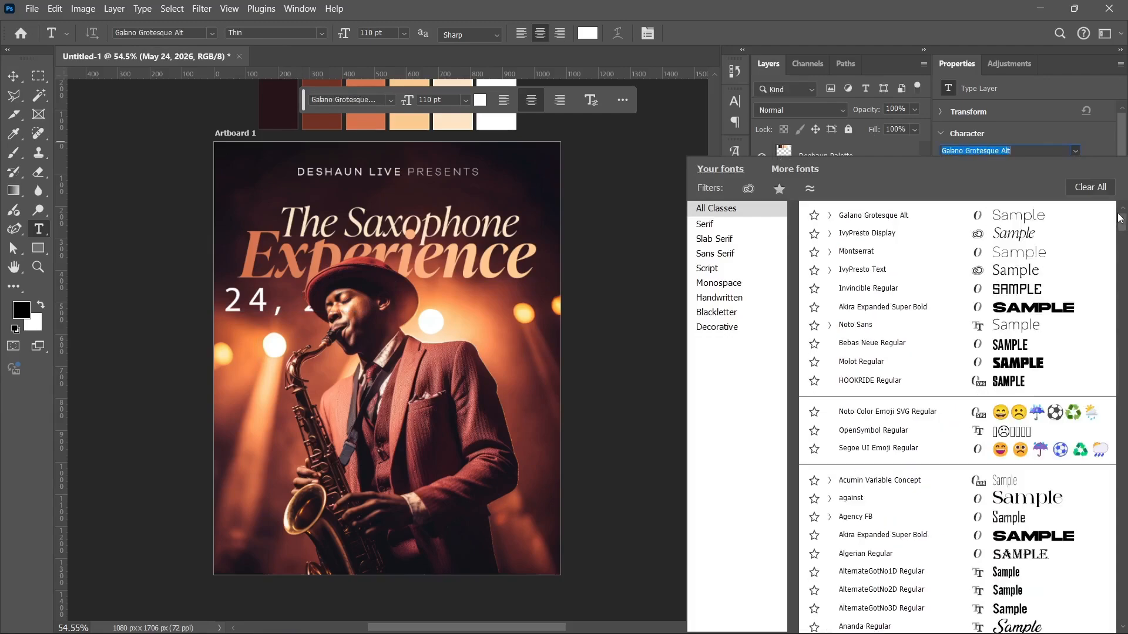
{"action": "left_click", "coordinate": [877, 216]}
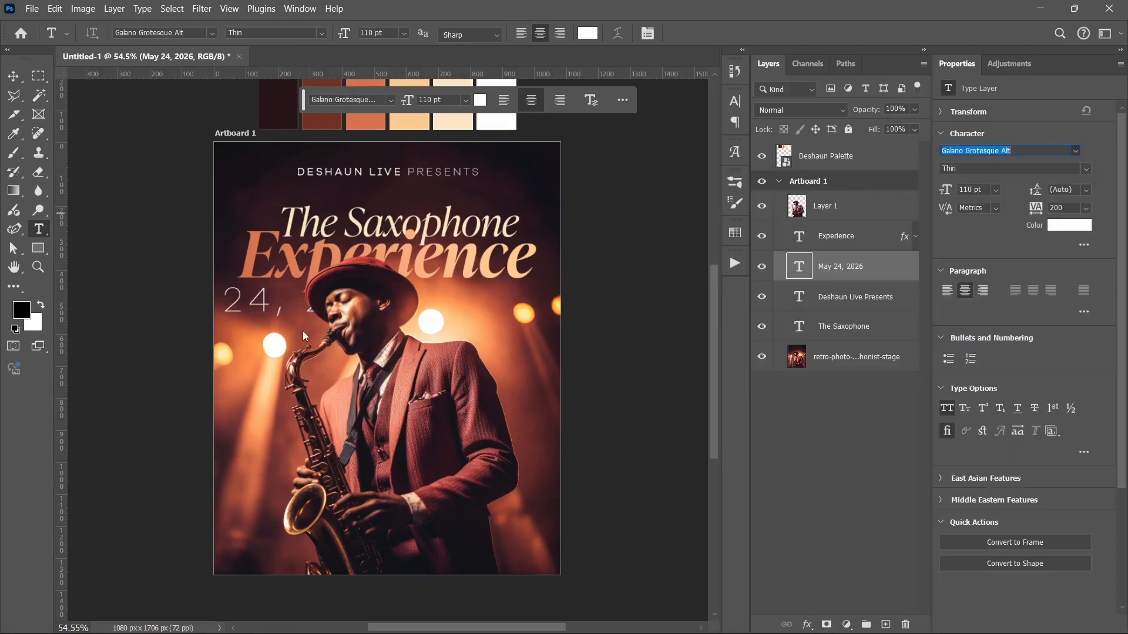
{"action": "left_click", "coordinate": [994, 191]}
{"action": "left_click", "coordinate": [980, 350]}
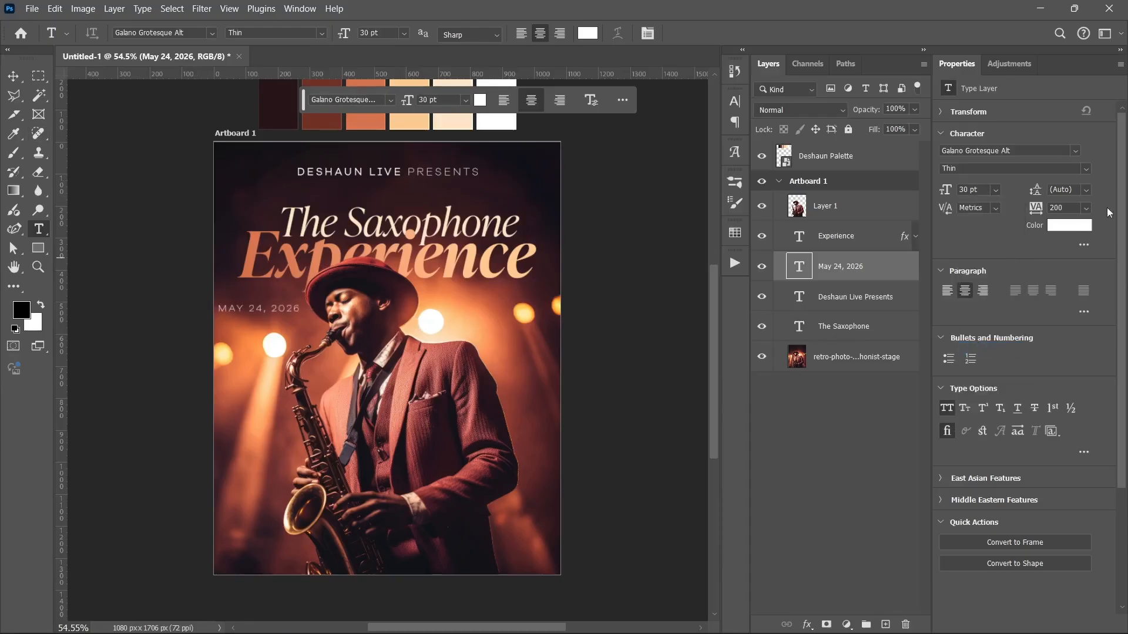
{"action": "left_click", "coordinate": [1086, 209]}
{"action": "left_click", "coordinate": [1064, 306]}
{"action": "left_click", "coordinate": [1077, 169]}
{"action": "left_click", "coordinate": [951, 330]}
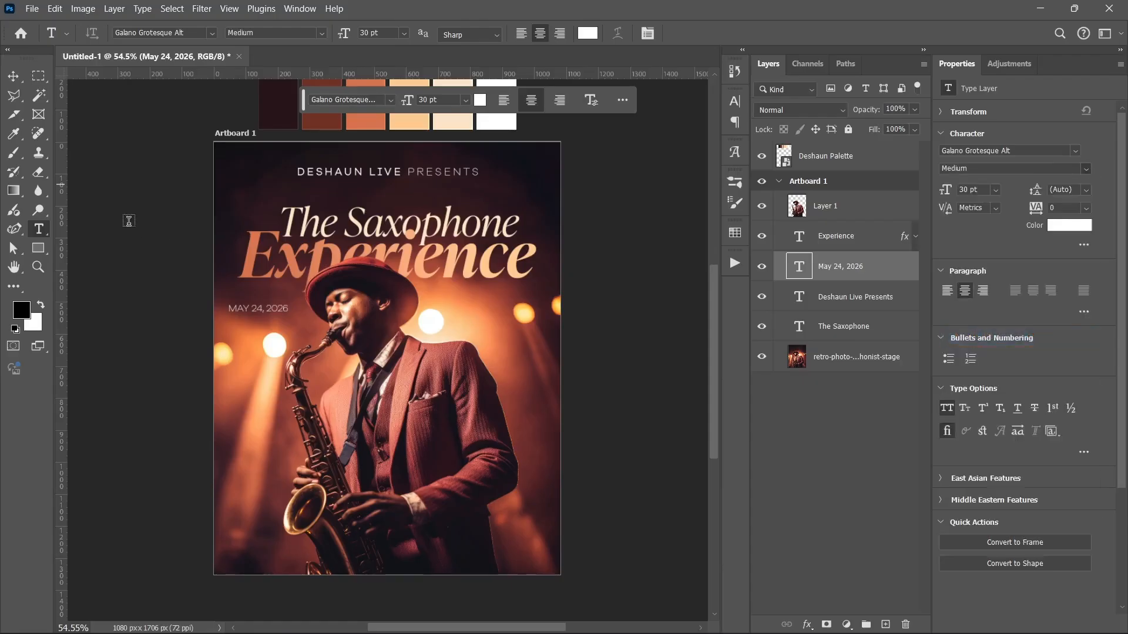
Move the date up just under the title and duplicate it at the same height on the other side of the hat
{"action": "left_click", "coordinate": [25, 72]}
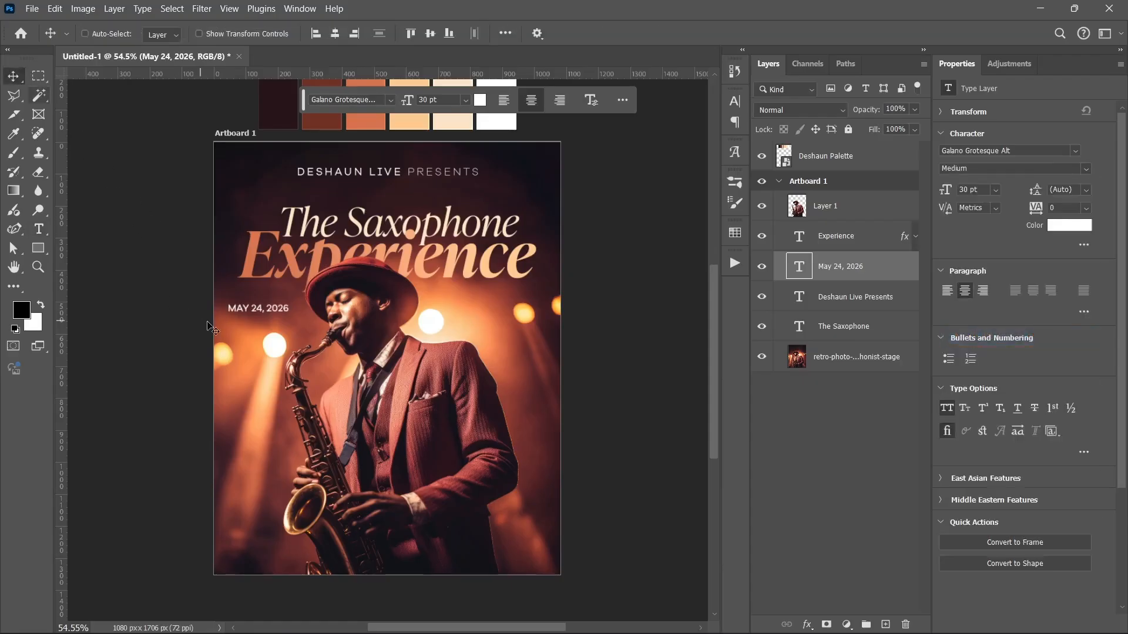
{"action": "left_click_drag", "start_coordinate": [260, 310], "coordinate": [505, 280]}
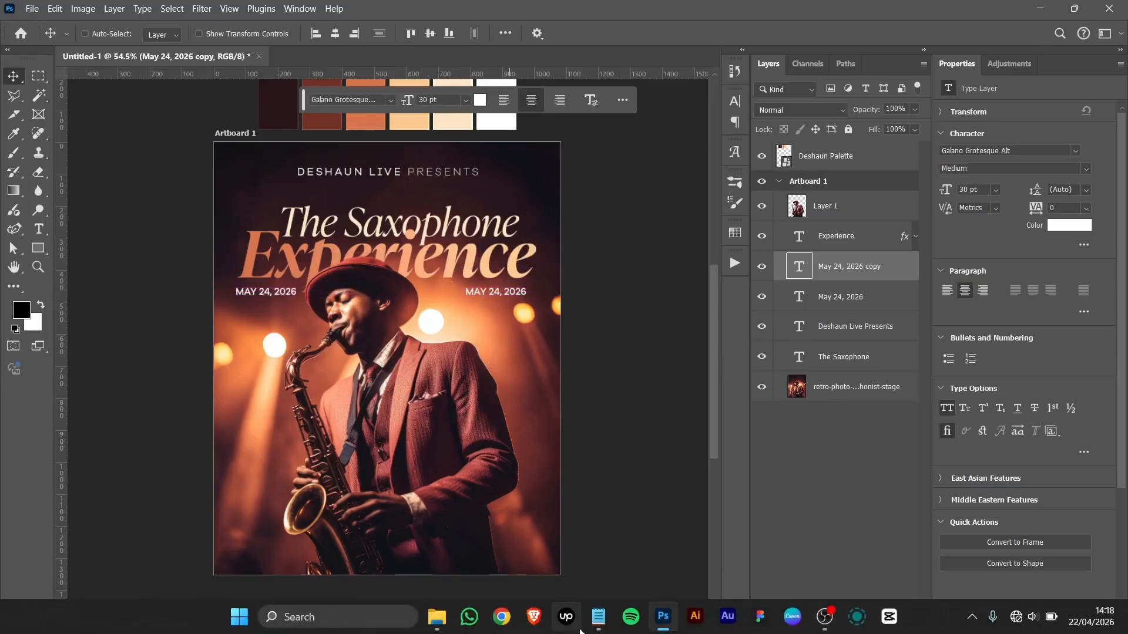
Copy the time line "7:00 PM ET" from the text file in Notepad and return to the Photoshop document
{"action": "left_click", "coordinate": [598, 630]}
{"action": "triple_click", "coordinate": [215, 268]}
{"action": "key", "text": "ctrl+c"}
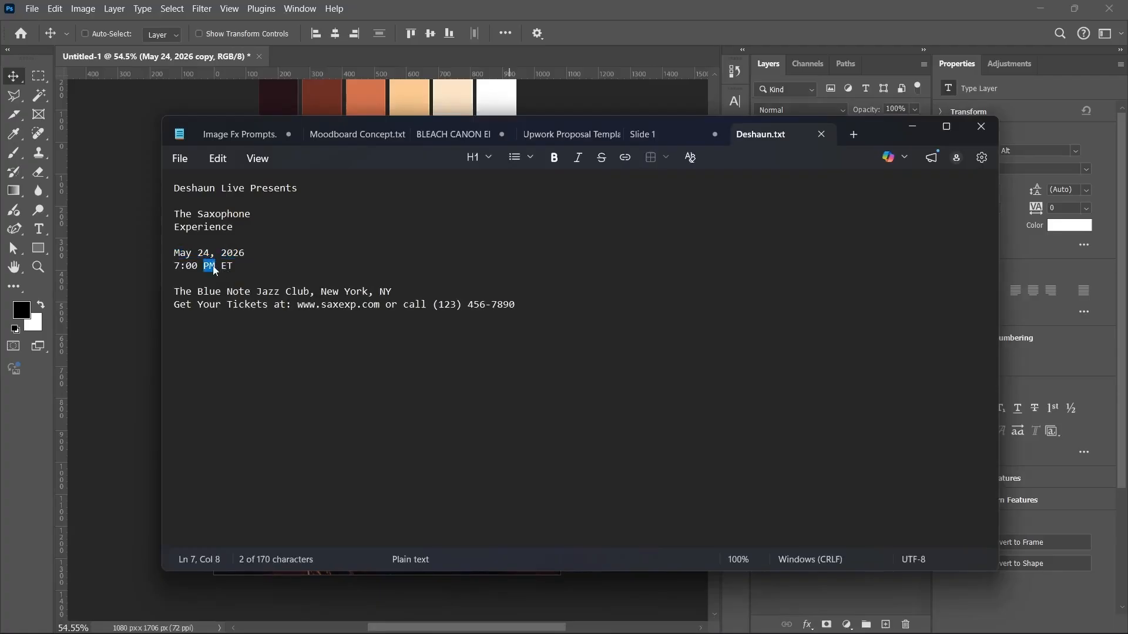
{"action": "left_click", "coordinate": [912, 126]}
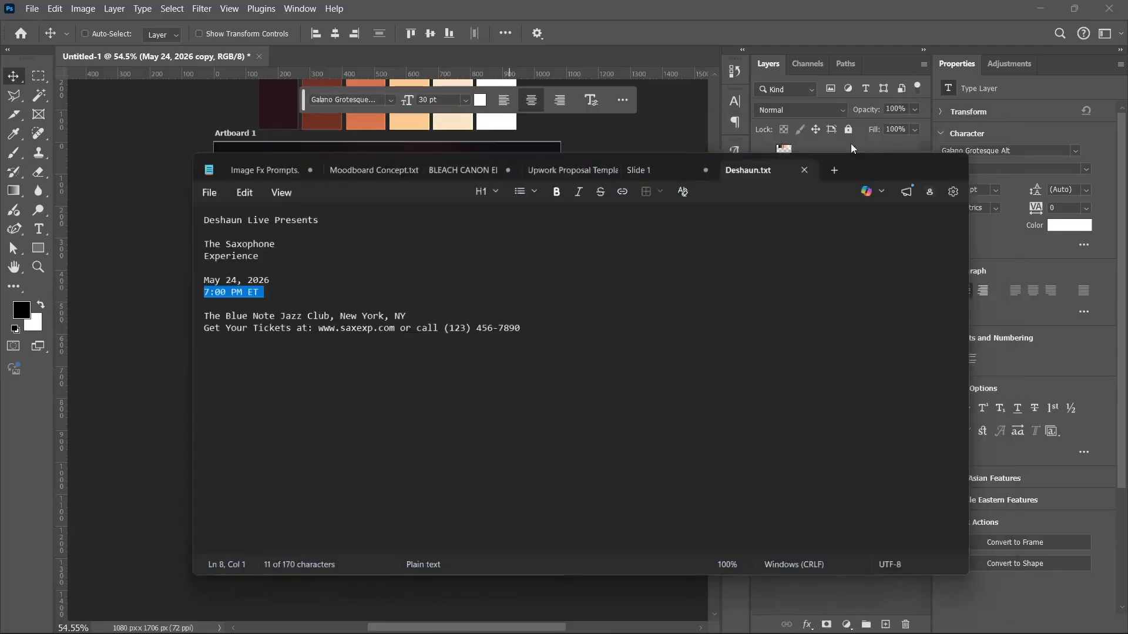
Replace the text of the duplicated date with "7:00 PM ET" and commit the edit
{"action": "left_click", "coordinate": [40, 229]}
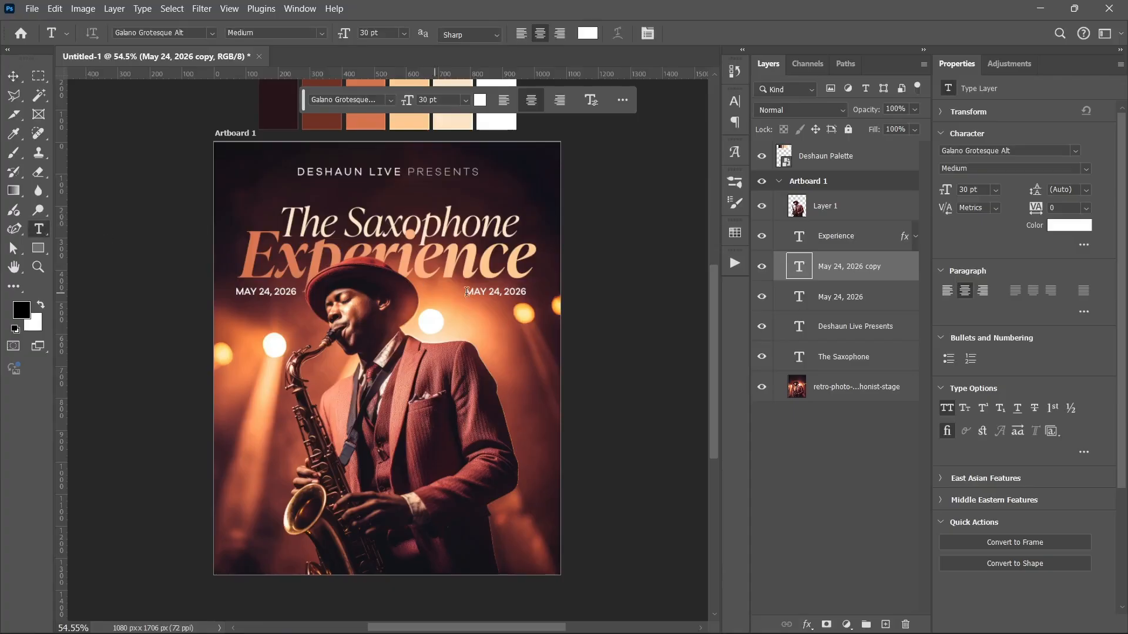
{"action": "triple_click", "coordinate": [475, 293]}
{"action": "key", "text": "ctrl+v"}
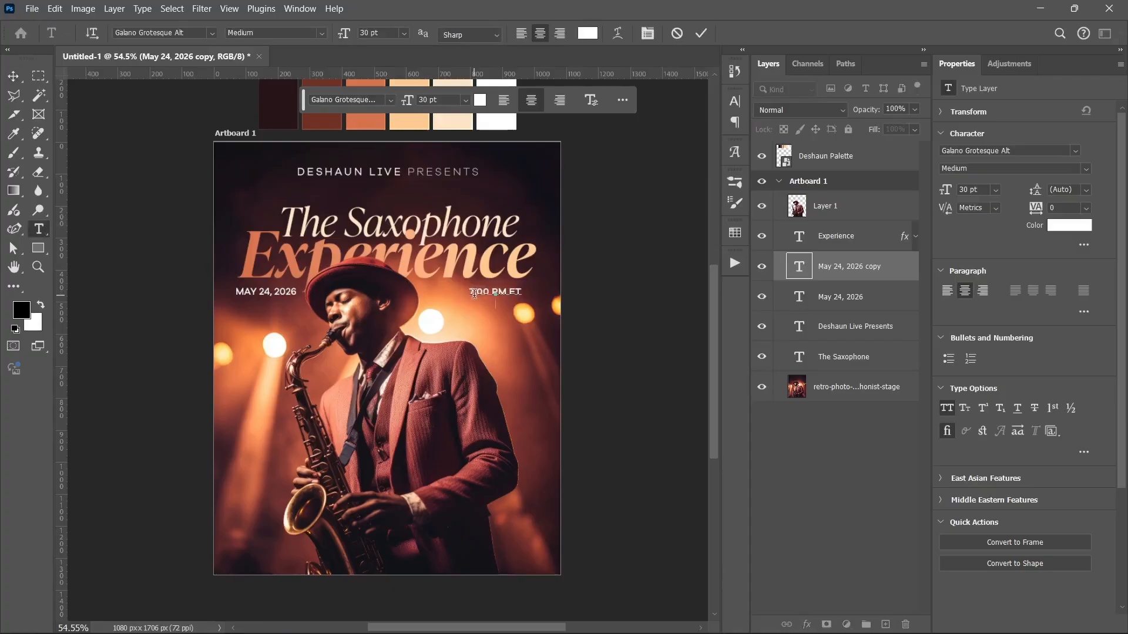
{"action": "key", "text": "Escape"}
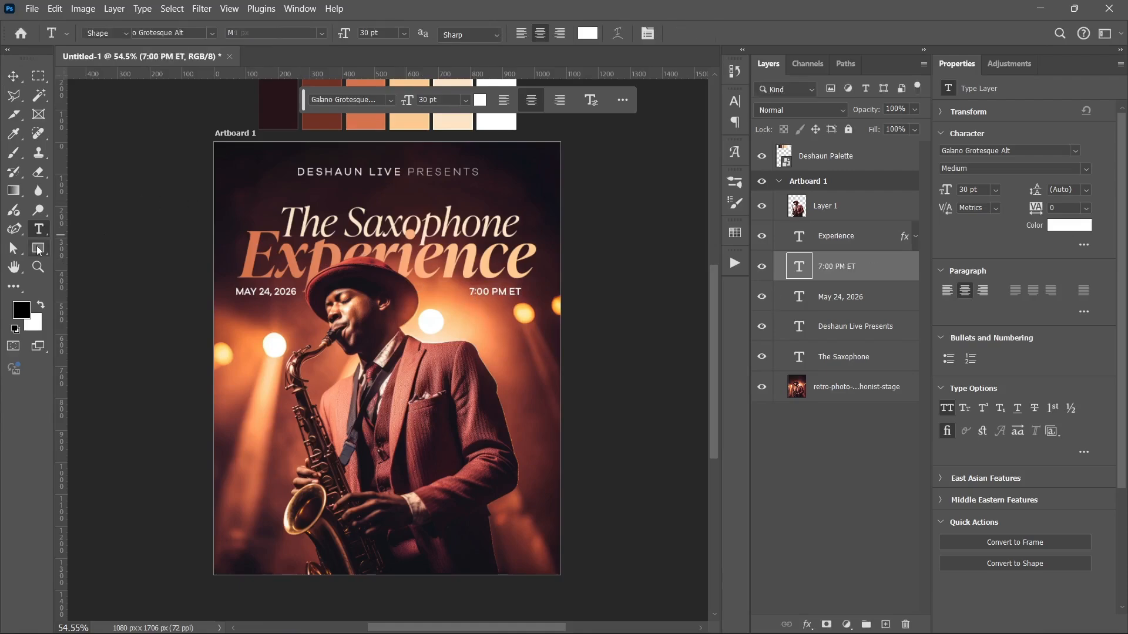
Draw a horizontal line about 511 px long between the date and the time, passing behind the hat, and fill it white
{"action": "left_click", "coordinate": [38, 247]}
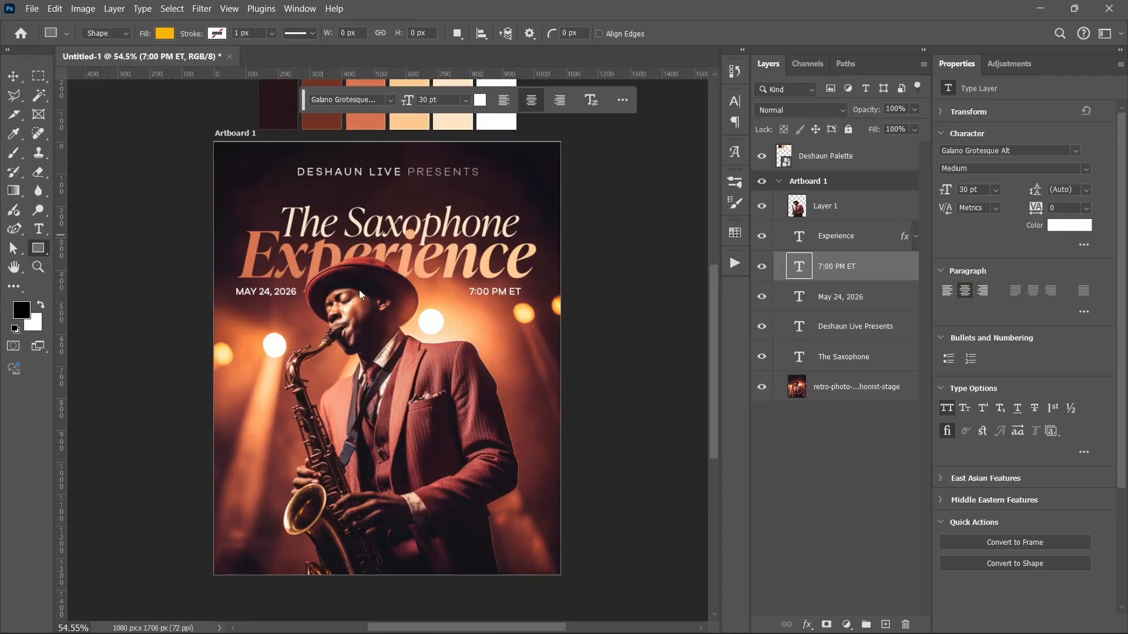
{"action": "key", "text": "shift+u"}
{"action": "left_click_drag", "start_coordinate": [302, 292], "coordinate": [467, 296]}
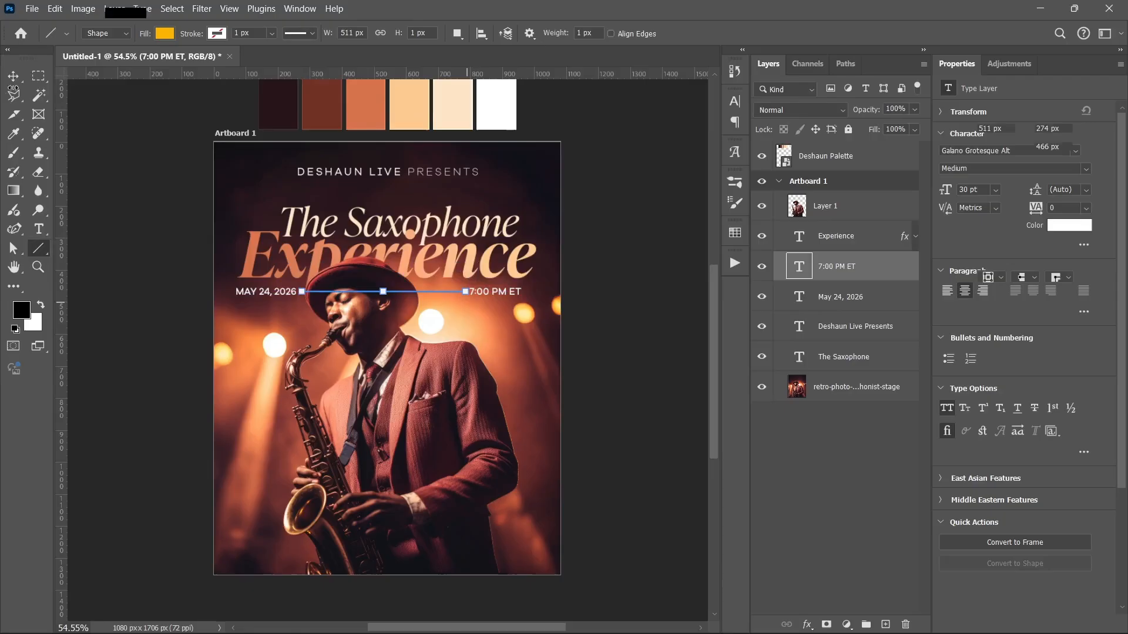
{"action": "key", "text": "v"}
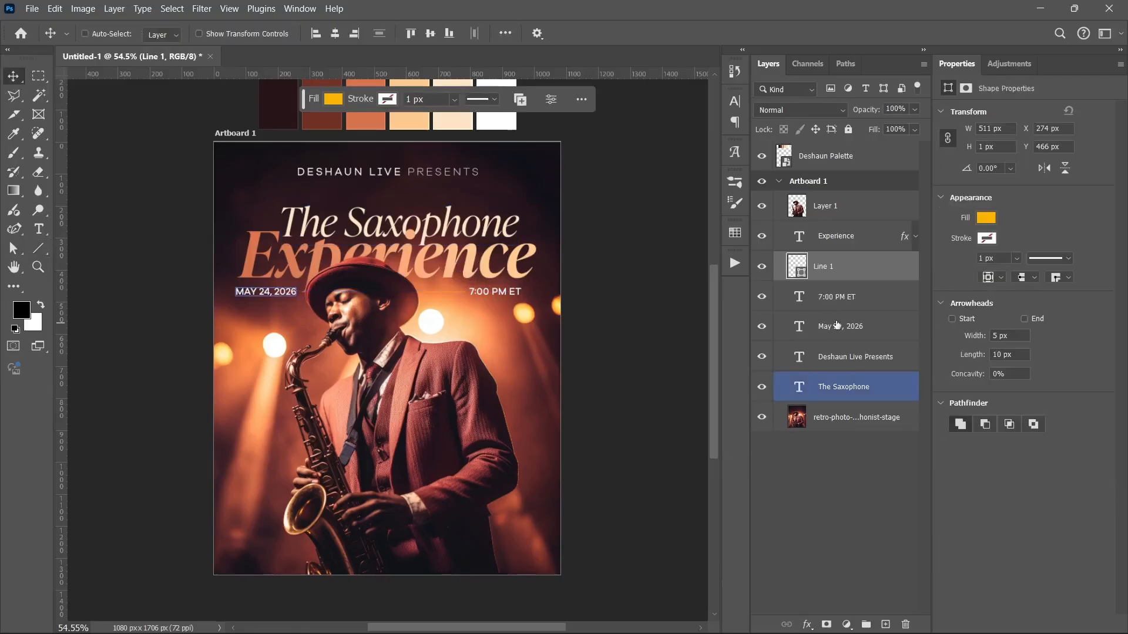
{"action": "left_click", "coordinate": [980, 222]}
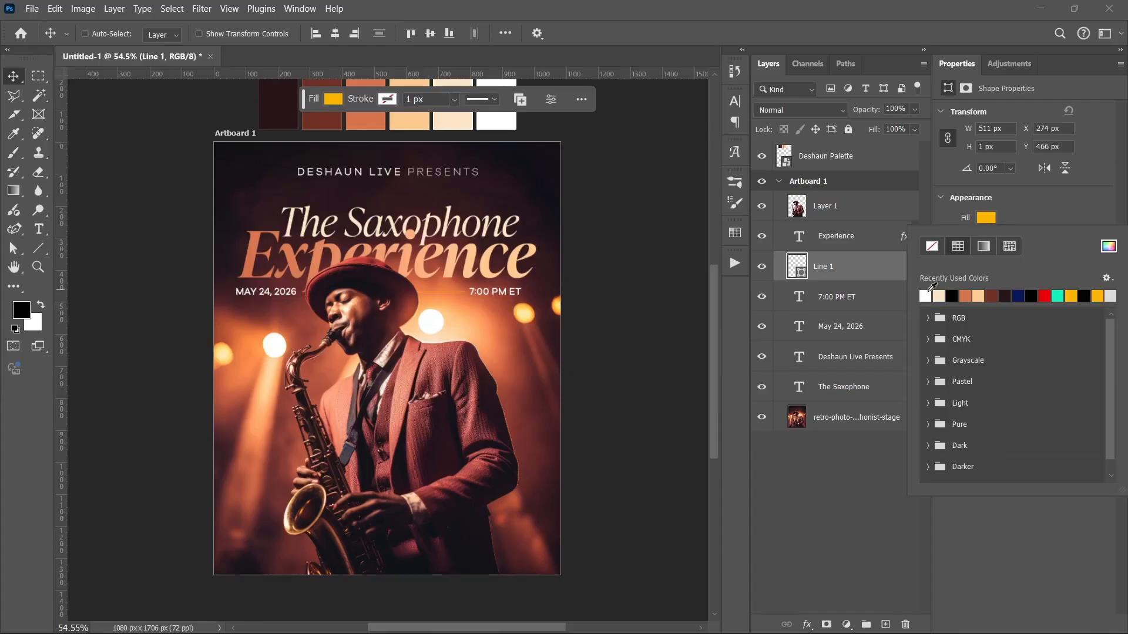
{"action": "left_click", "coordinate": [926, 296]}
{"action": "left_click", "coordinate": [819, 528]}
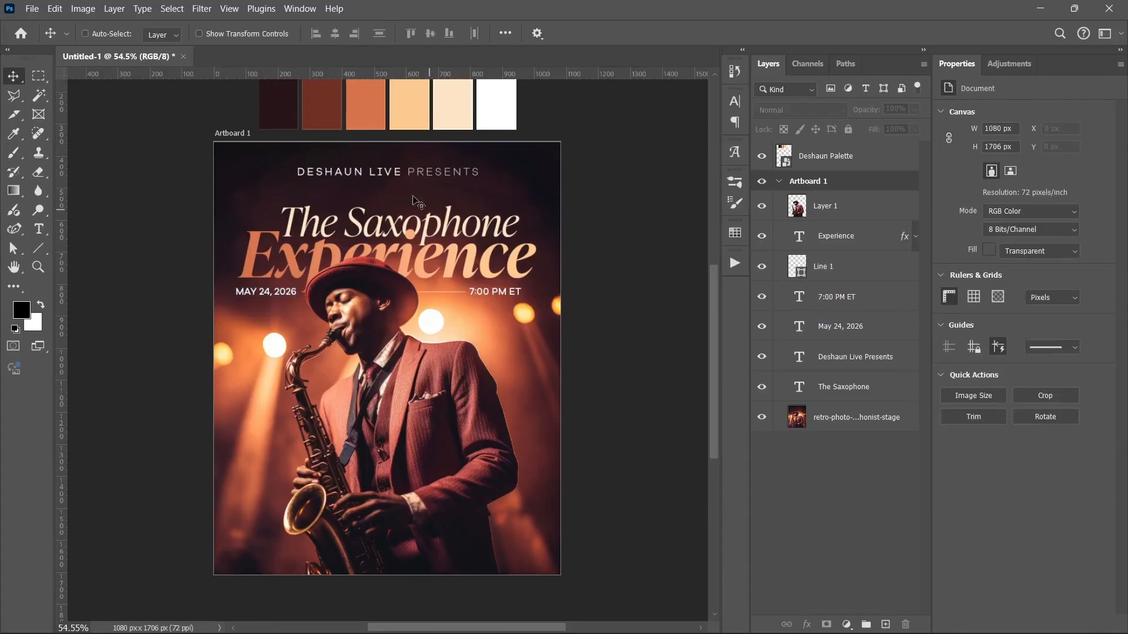
Draw a rectangle about 777 × 69 px across the lower part of the saxophonist and centre it horizontally on the artboard
{"action": "left_click", "coordinate": [462, 435], "text": "ctrl"}
{"action": "scroll", "coordinate": [352, 479], "scroll_direction": "down", "scroll_amount": 2}
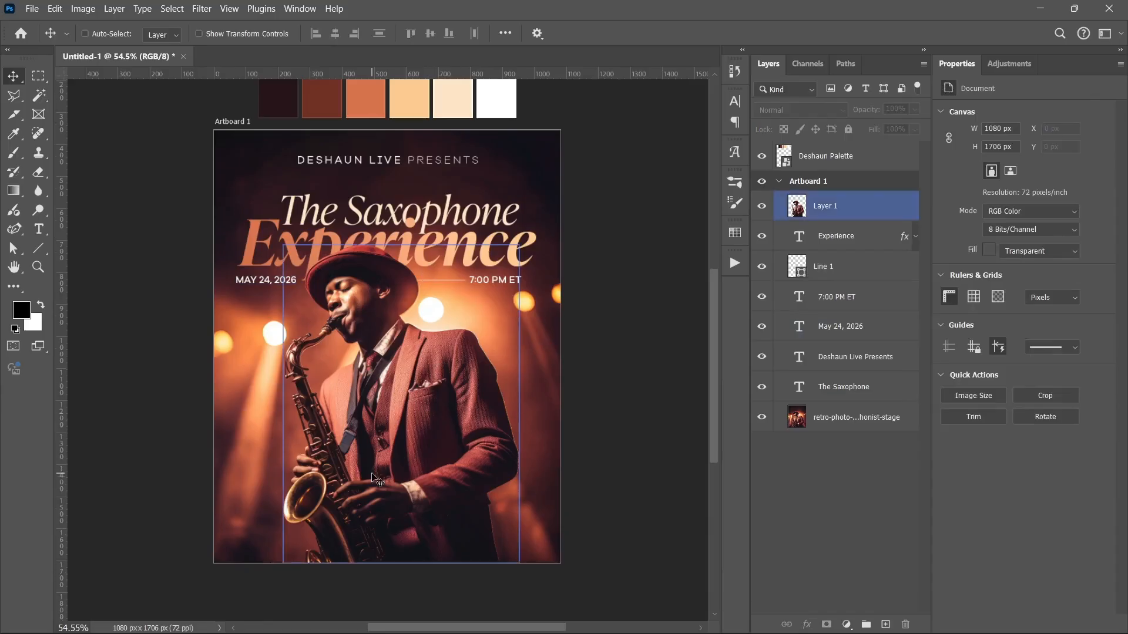
{"action": "left_click", "coordinate": [38, 248]}
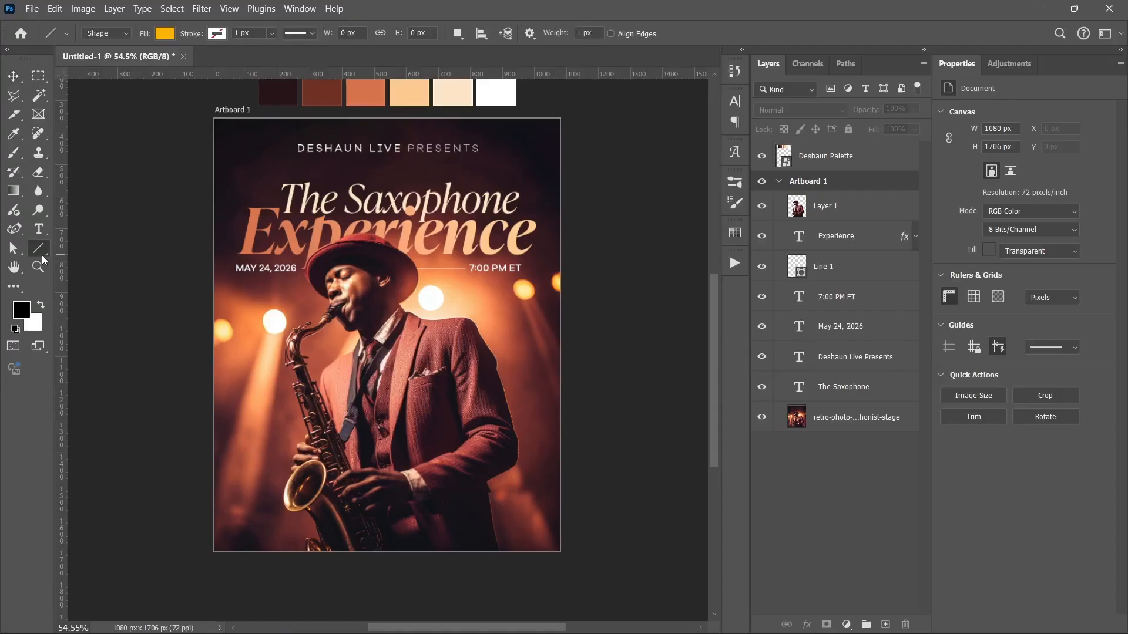
{"action": "right_click", "coordinate": [38, 248]}
{"action": "left_click", "coordinate": [138, 302]}
{"action": "left_click_drag", "start_coordinate": [258, 498], "coordinate": [508, 511]}
{"action": "key", "text": "v"}
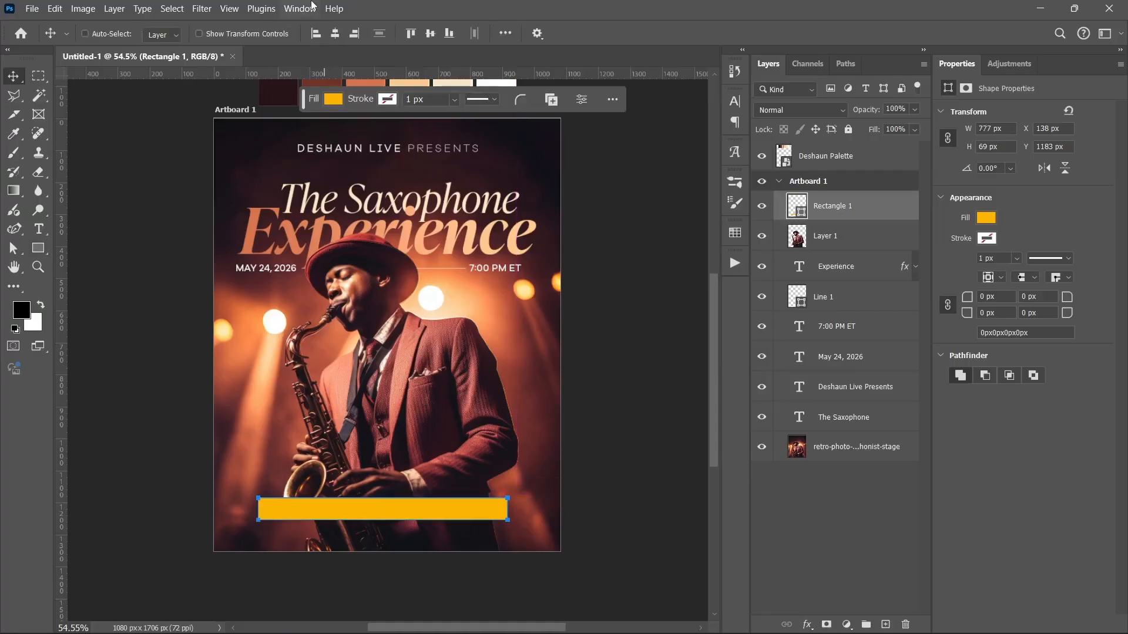
{"action": "left_click", "coordinate": [335, 34]}
Fill the rectangle with a linear gradient from the palette's darkest maroon, #271418, to its reddish brown
{"action": "left_click", "coordinate": [982, 220]}
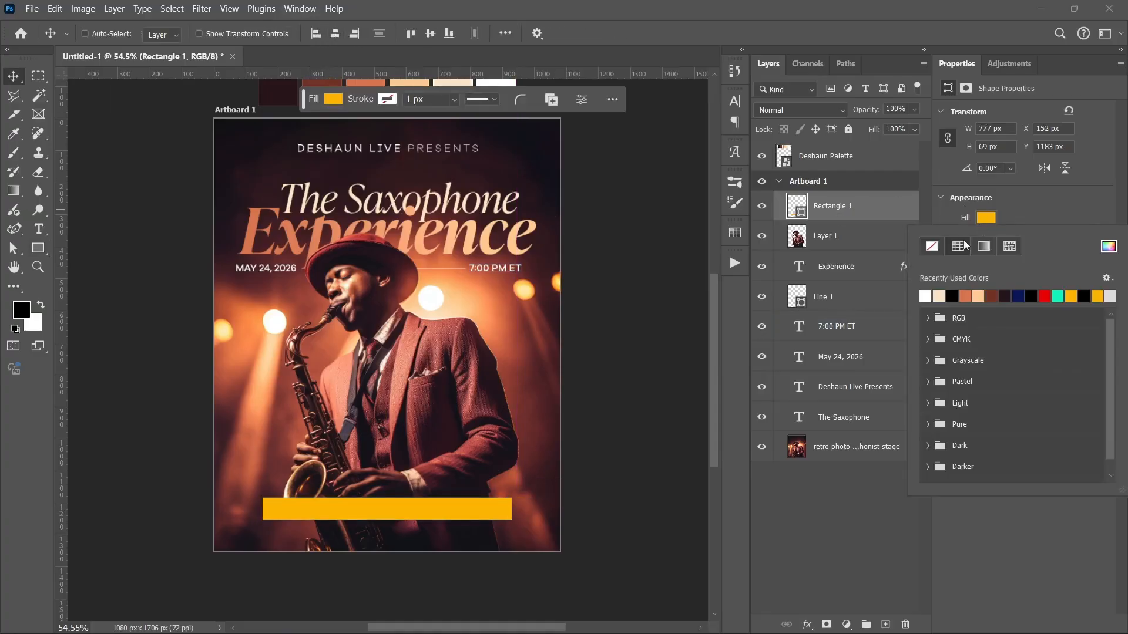
{"action": "left_click", "coordinate": [983, 247]}
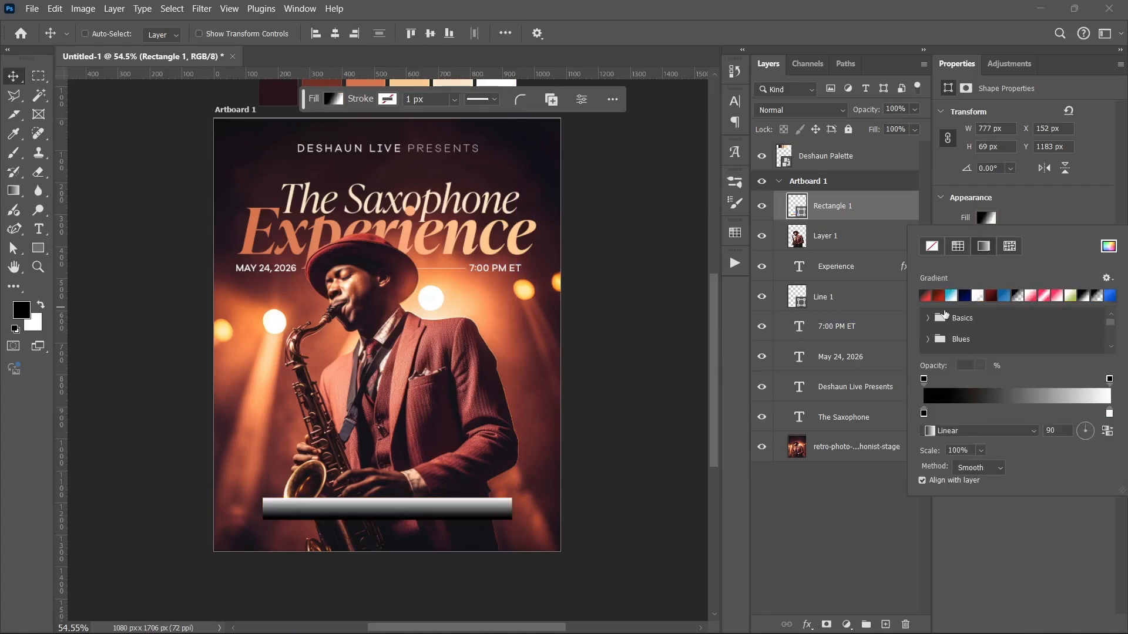
{"action": "double_click", "coordinate": [924, 414]}
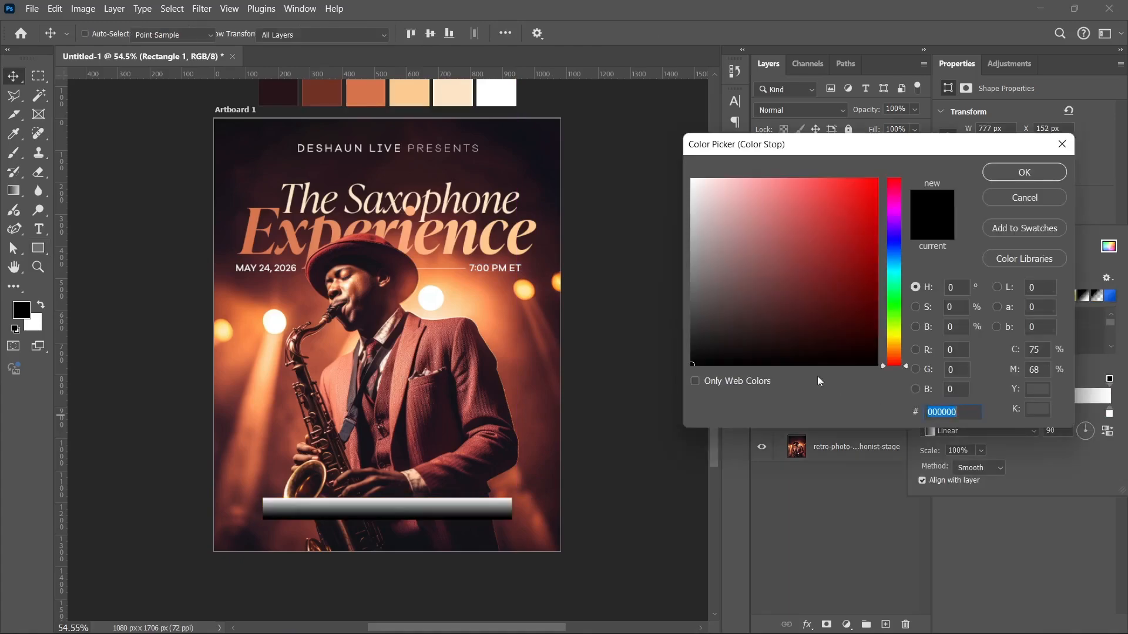
{"action": "left_click", "coordinate": [278, 86]}
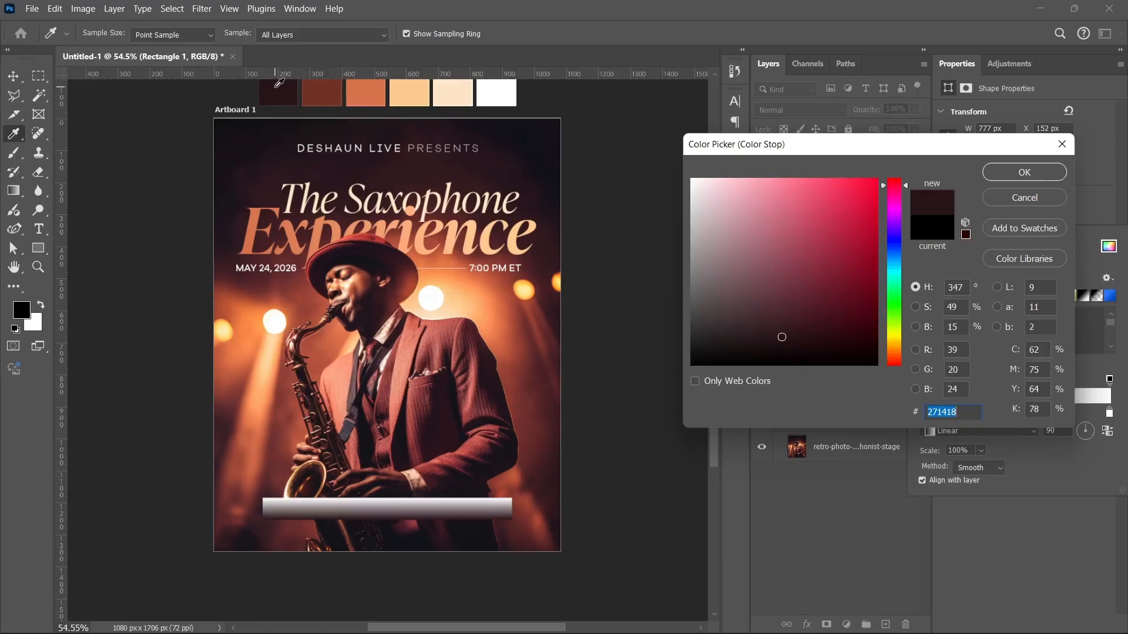
{"action": "left_click", "coordinate": [1032, 173]}
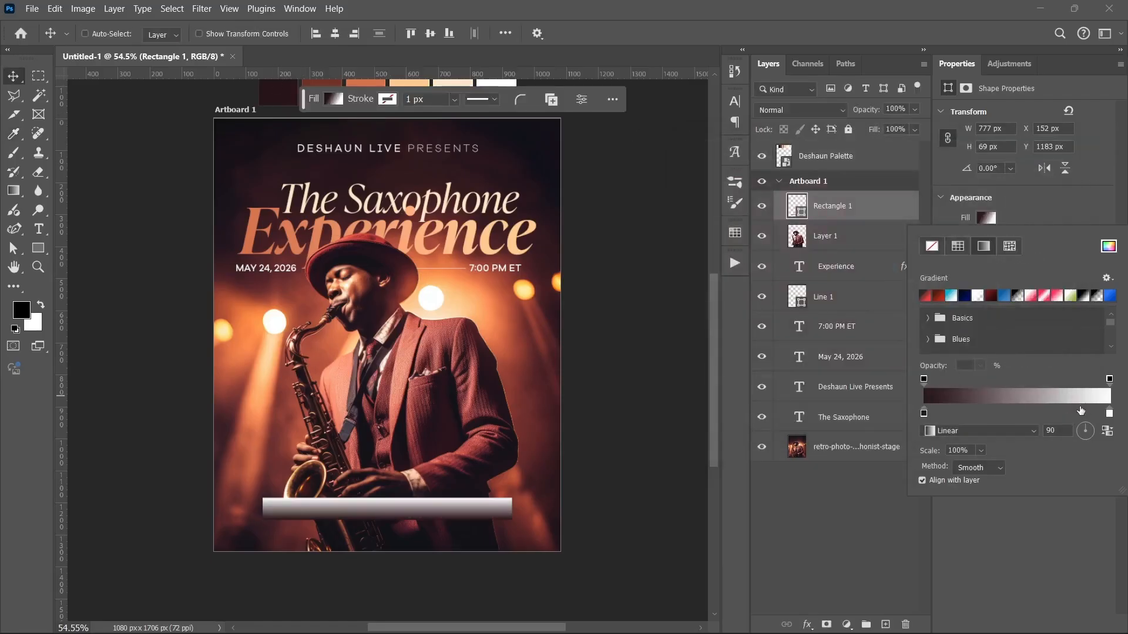
{"action": "double_click", "coordinate": [1109, 413]}
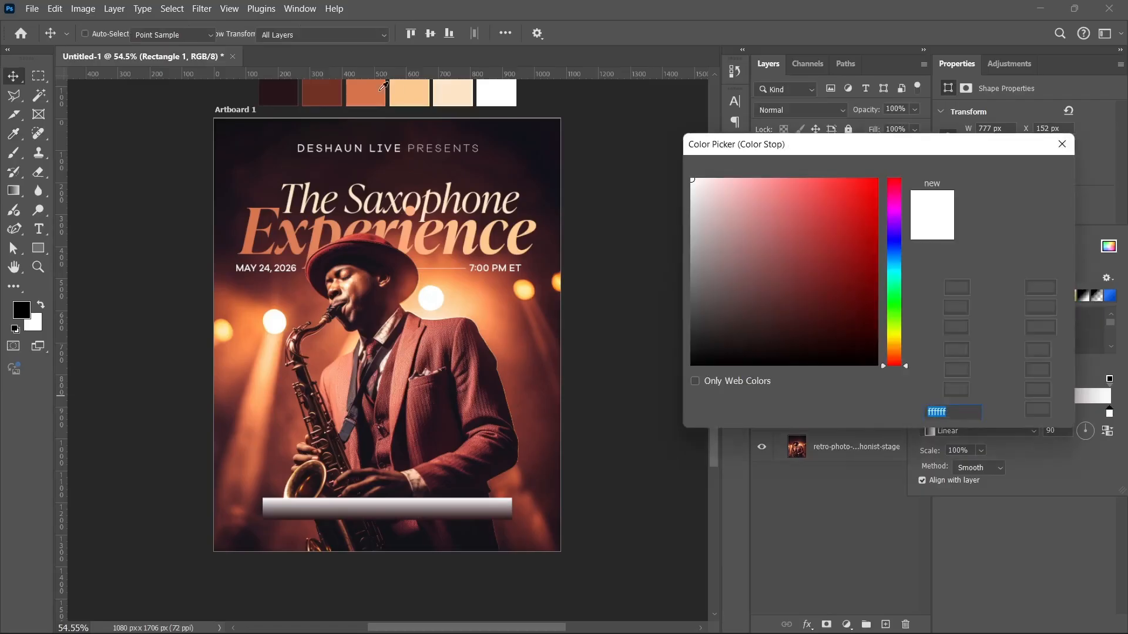
{"action": "left_click", "coordinate": [322, 92]}
{"action": "left_click", "coordinate": [1038, 173]}
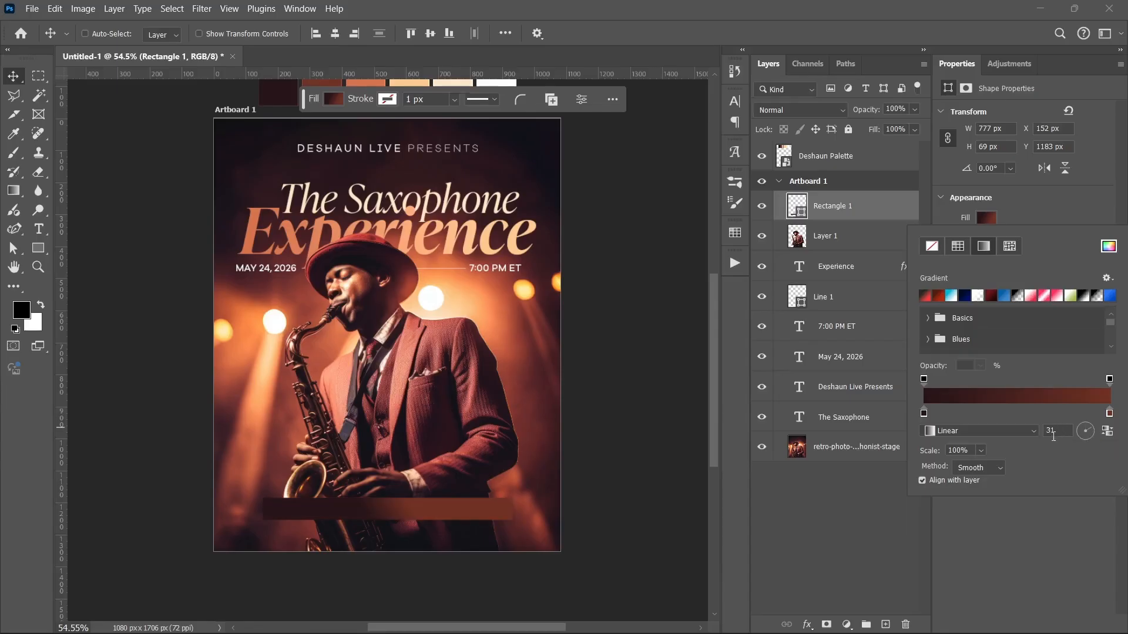
Set the rectangle's gradient to an angle of 2° and a scale of 78%
{"action": "left_click", "coordinate": [986, 453]}
{"action": "left_click", "coordinate": [1091, 431]}
{"action": "left_click", "coordinate": [1091, 431]}
{"action": "left_click", "coordinate": [982, 450]}
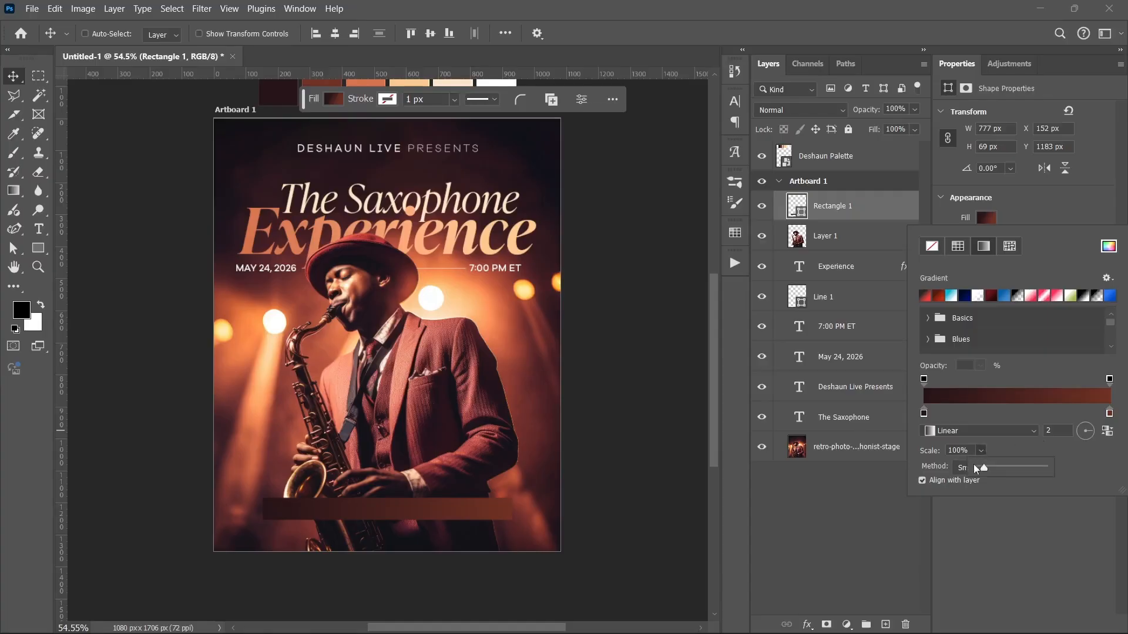
{"action": "left_click_drag", "start_coordinate": [995, 466], "coordinate": [999, 464]}
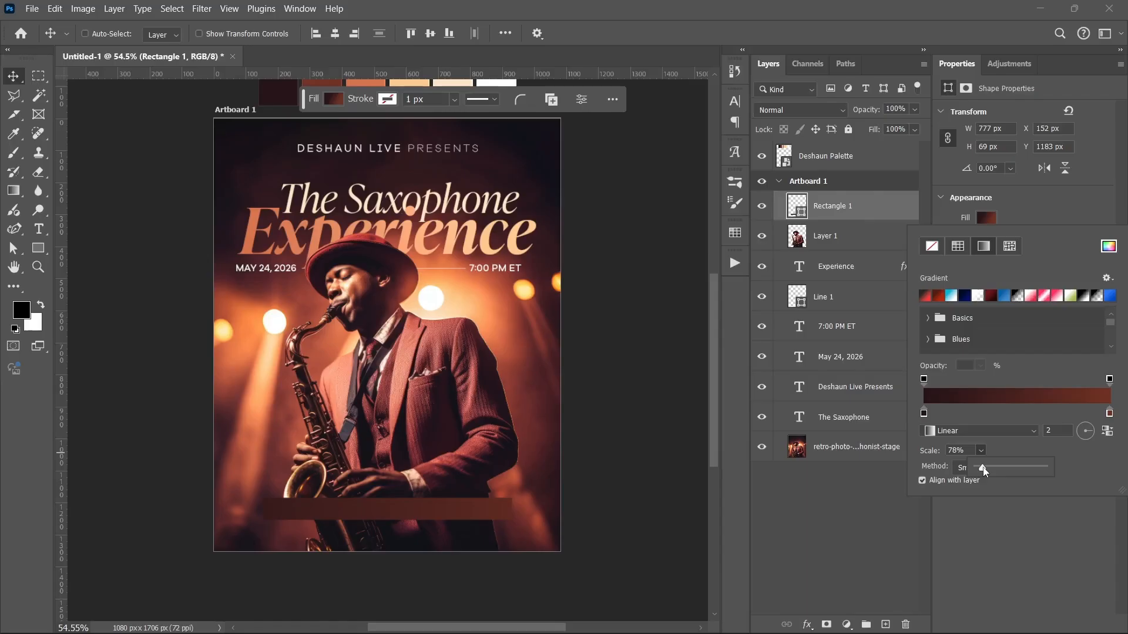
{"action": "mouse_move", "coordinate": [985, 471]}
{"action": "left_mouse_down"}
{"action": "mouse_move", "coordinate": [973, 473]}
{"action": "mouse_move", "coordinate": [981, 469]}
{"action": "left_mouse_up"}
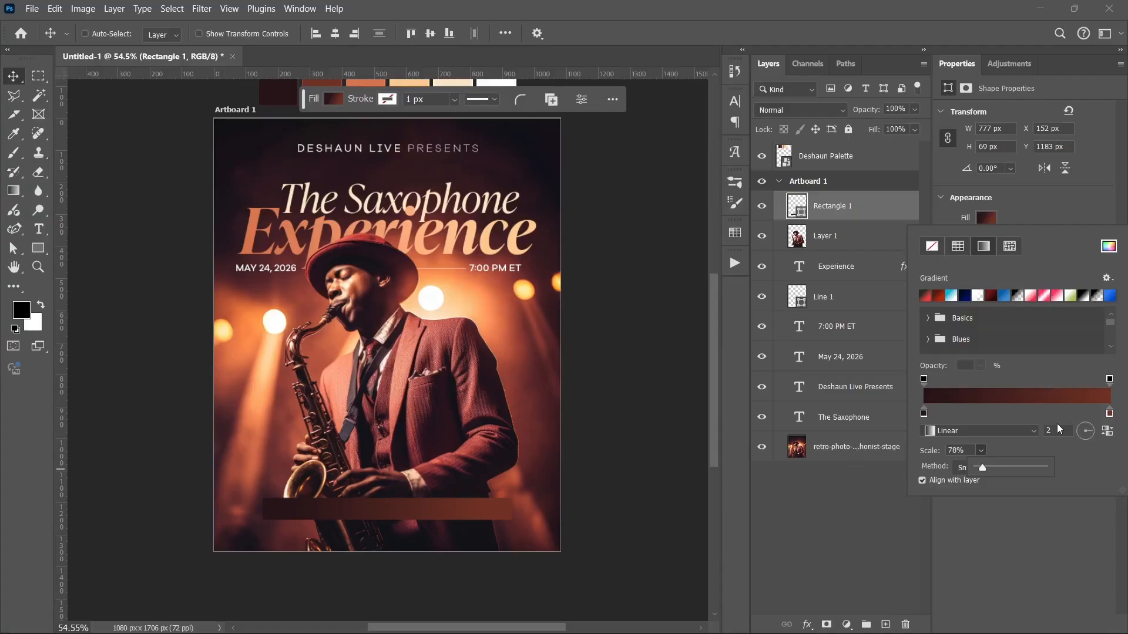
Add a Stroke layer style to the rectangle and set its fill type to Gradient
{"action": "left_click", "coordinate": [805, 626]}
{"action": "left_click", "coordinate": [806, 625]}
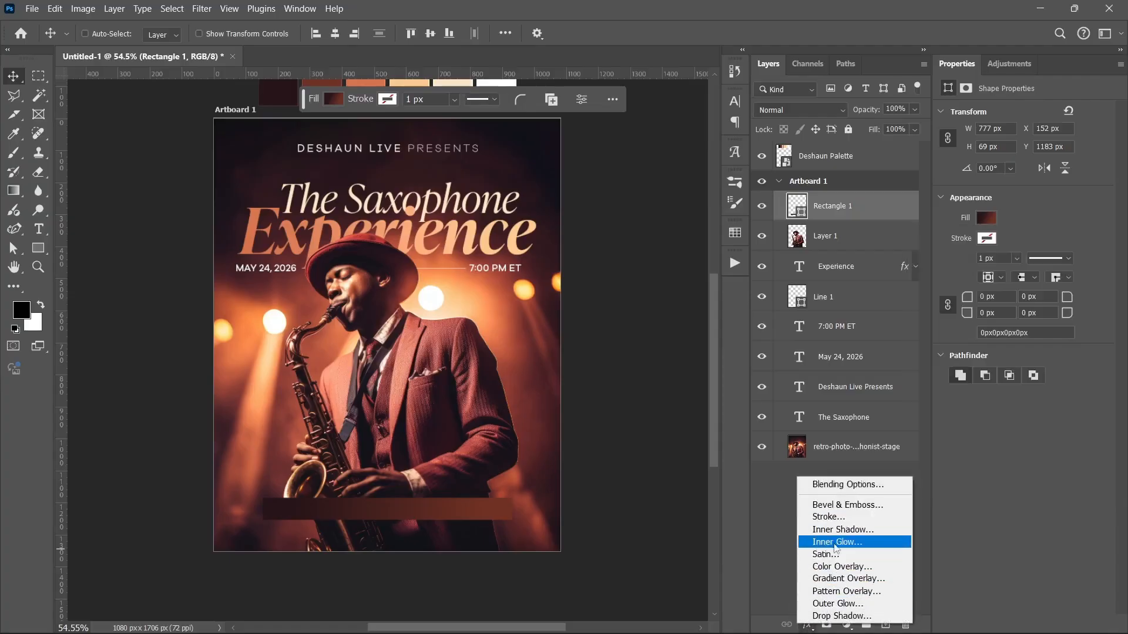
{"action": "left_click", "coordinate": [794, 468]}
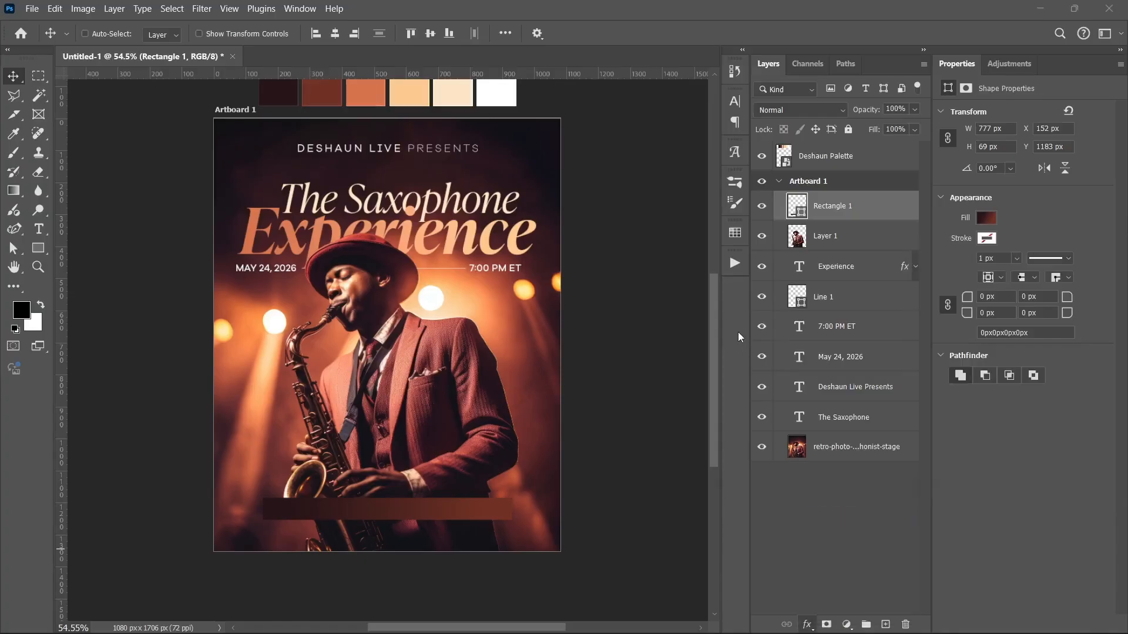
{"action": "left_click", "coordinate": [805, 289]}
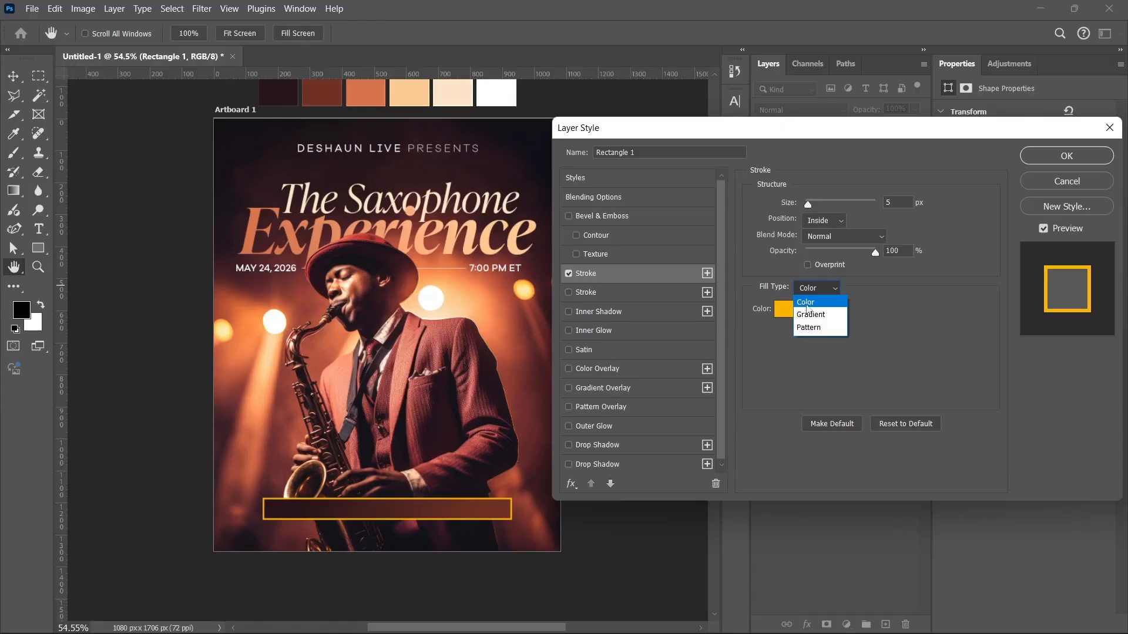
{"action": "left_click", "coordinate": [810, 315]}
Change the stroke gradient's black colour stop to the palette's light orange, #fbca90, and accept the gradient
{"action": "left_click", "coordinate": [806, 308]}
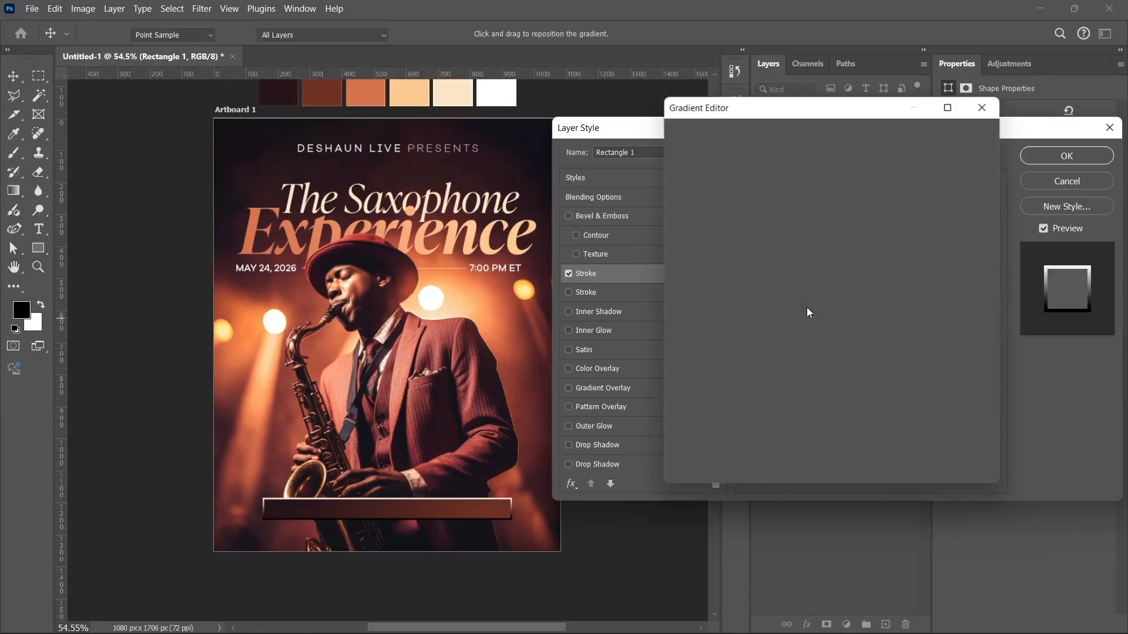
{"action": "left_click", "coordinate": [682, 385]}
{"action": "left_click", "coordinate": [741, 444]}
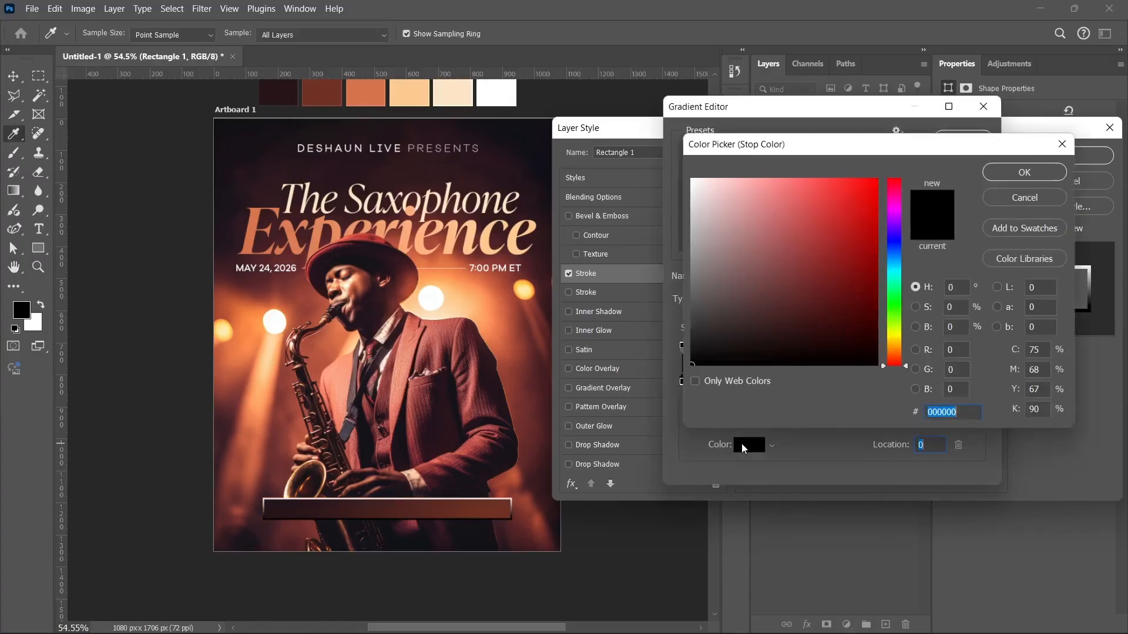
{"action": "left_click", "coordinate": [467, 88]}
{"action": "left_click", "coordinate": [417, 91]}
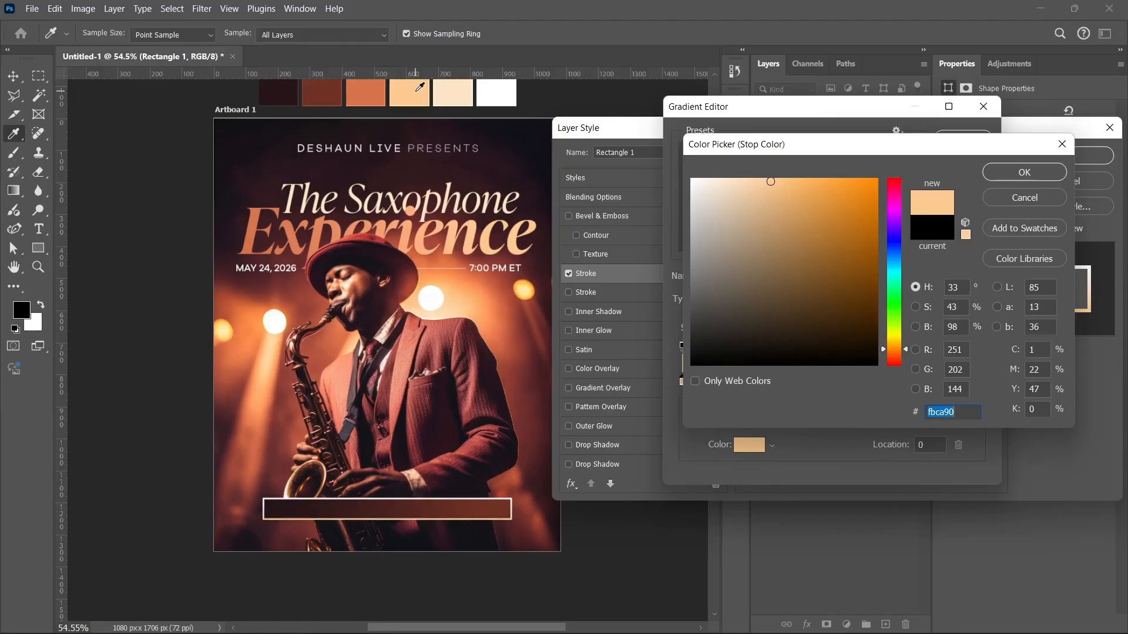
{"action": "left_click", "coordinate": [1009, 171]}
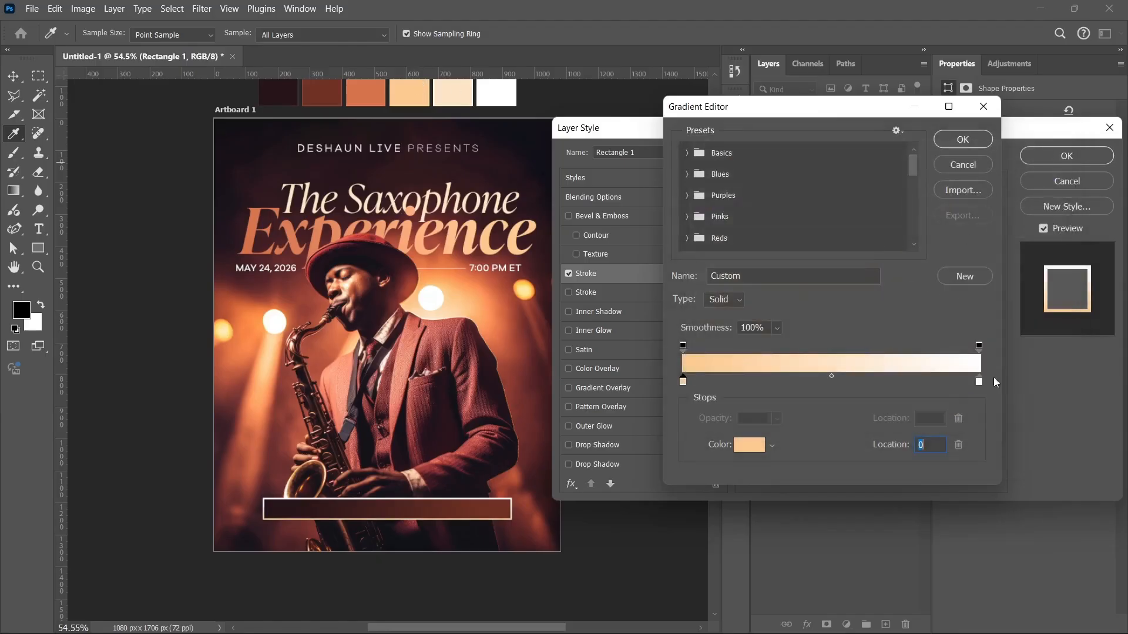
{"action": "left_click", "coordinate": [979, 383]}
{"action": "left_click", "coordinate": [957, 142]}
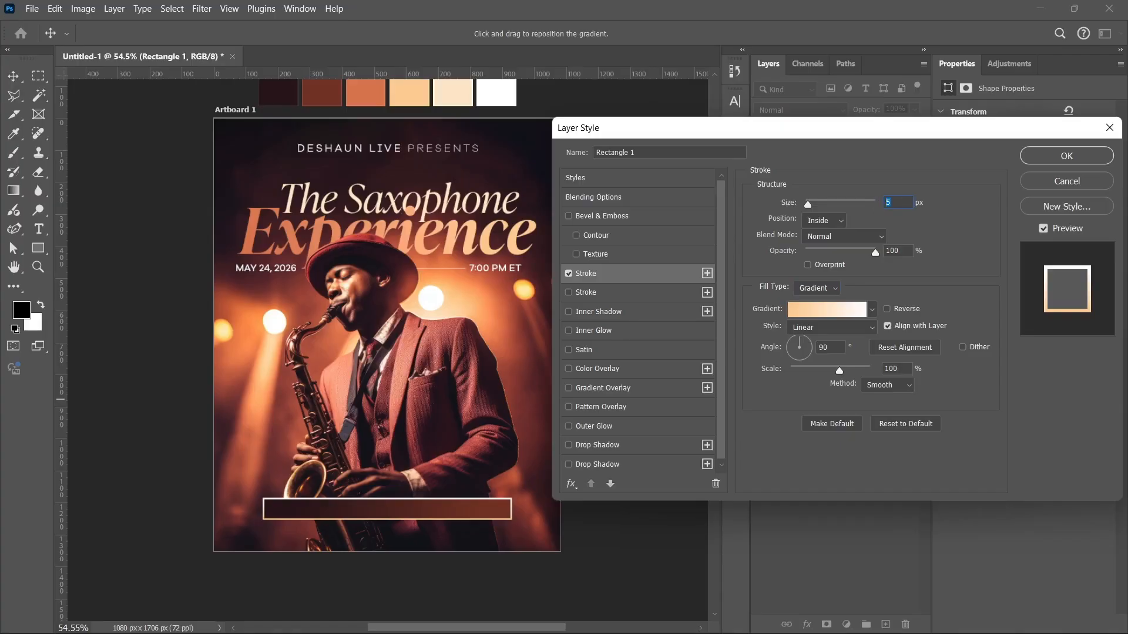
Set the stroke size to 1 px and lower the opacity of the gradient's white end to 0%
{"action": "type", "text": "1"}
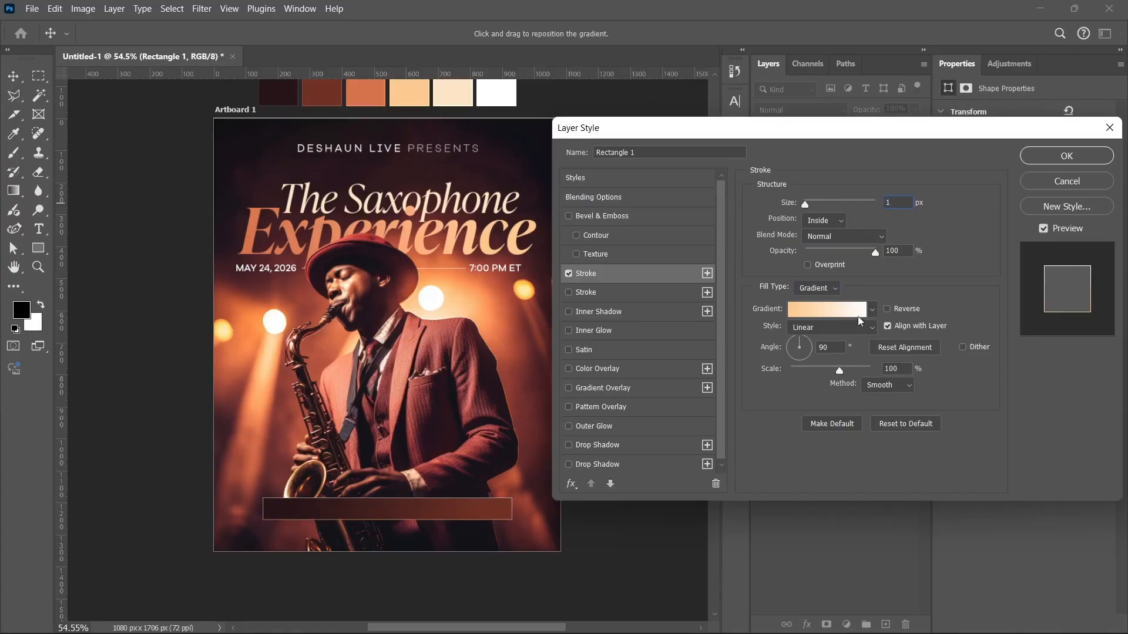
{"action": "left_click", "coordinate": [834, 317]}
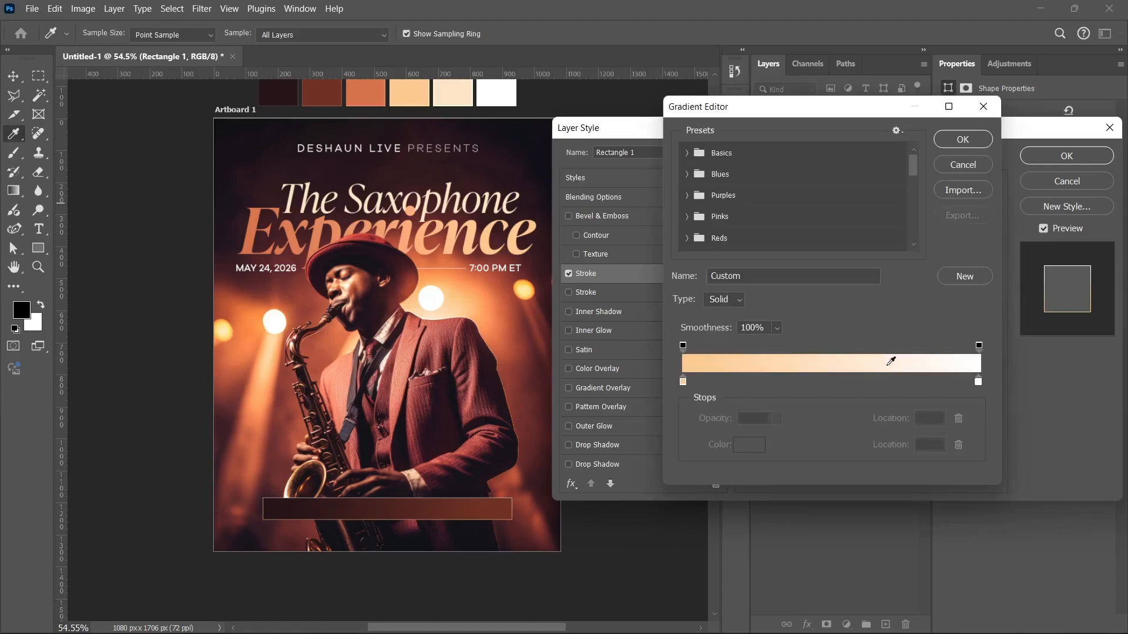
{"action": "left_click", "coordinate": [979, 345]}
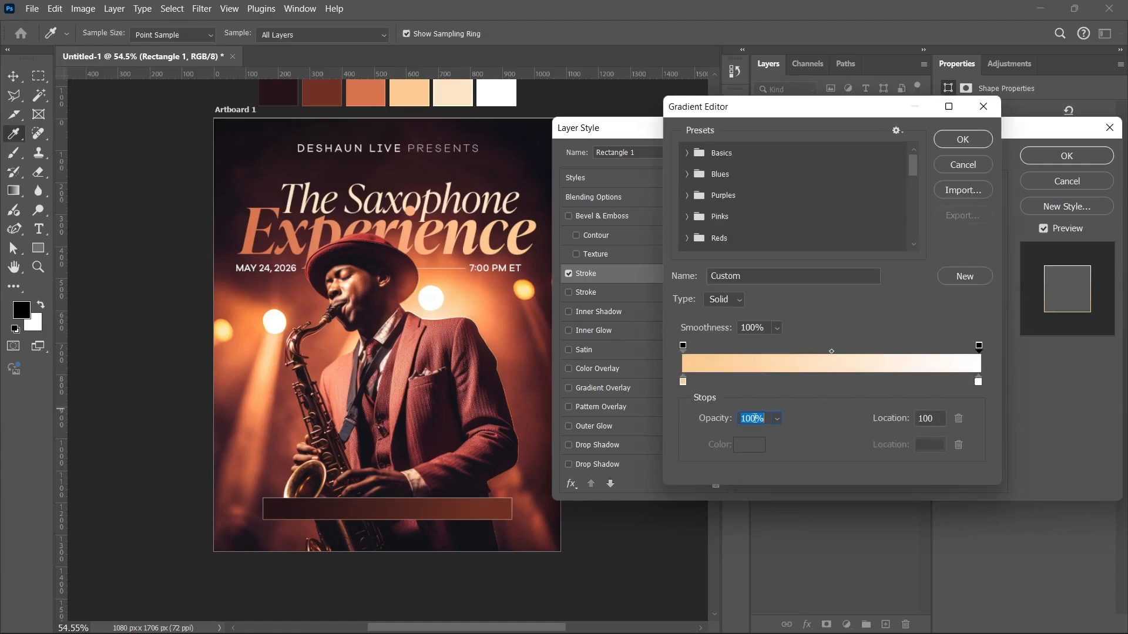
{"action": "left_click_drag", "start_coordinate": [734, 418], "coordinate": [657, 418]}
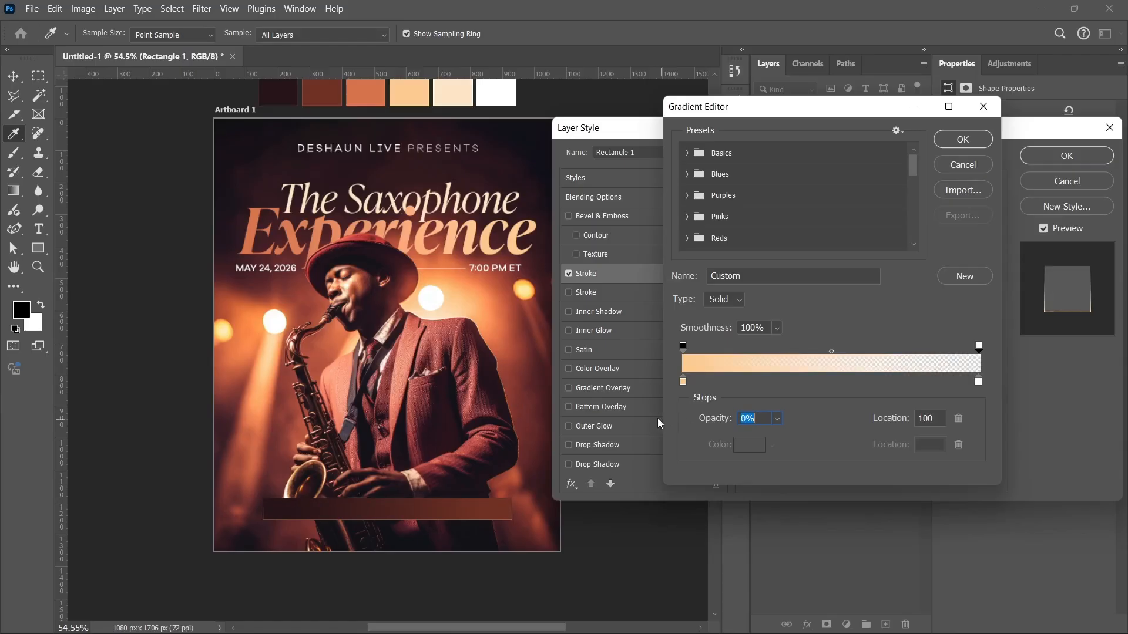
{"action": "left_click", "coordinate": [963, 139]}
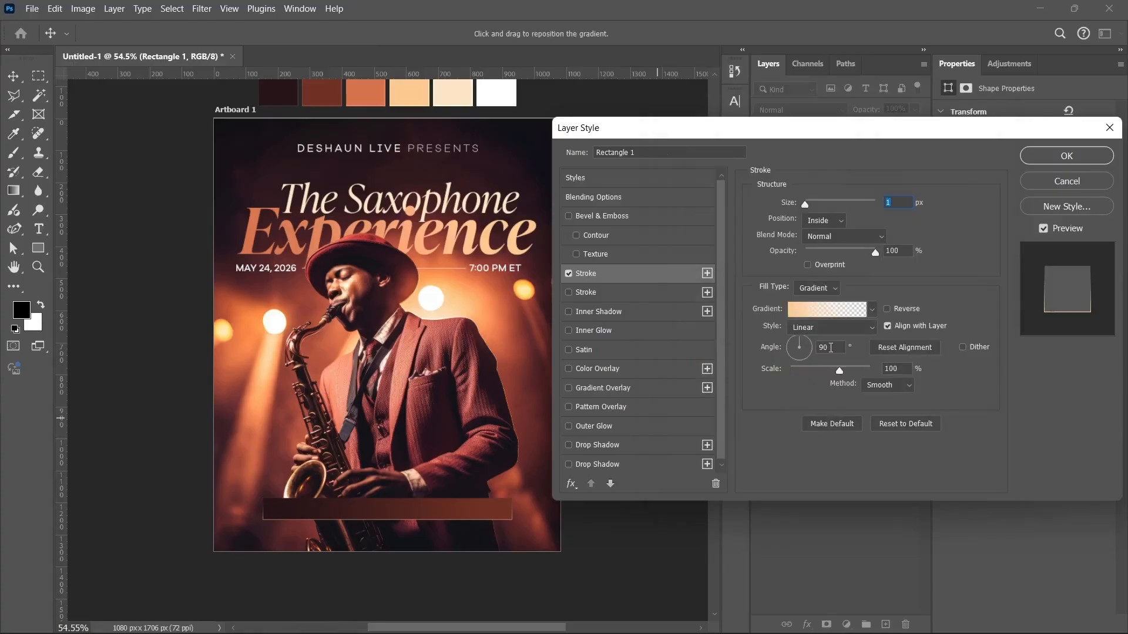
Set the stroke gradient's angle to 0°, apply the layer style and collapse the rectangle's effects list
{"action": "type", "text": "0"}
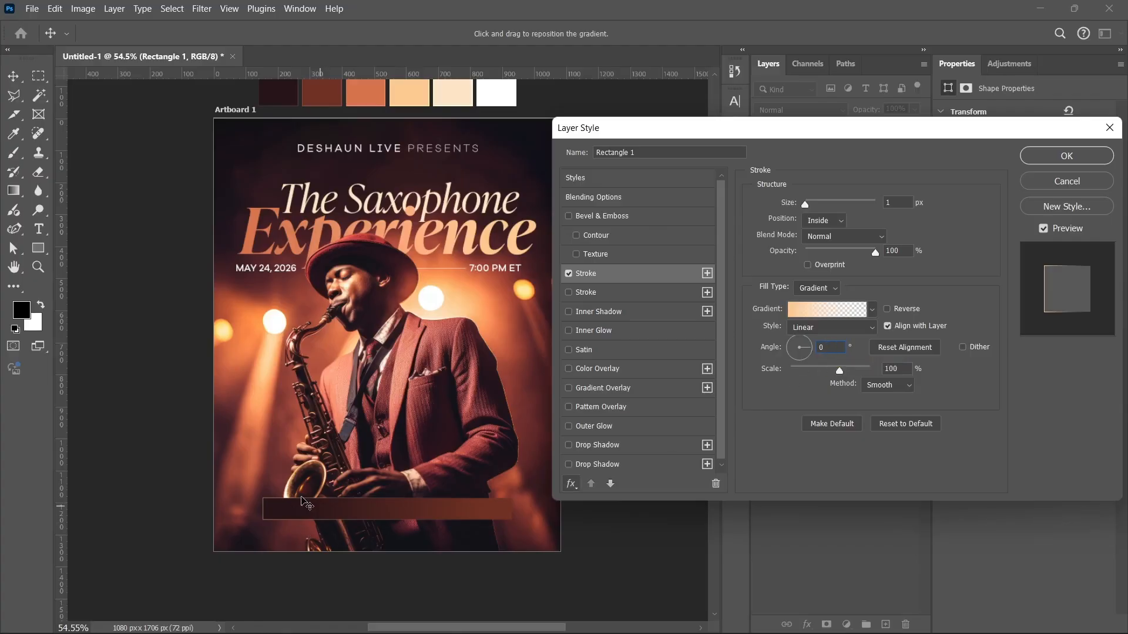
{"action": "left_click", "coordinate": [1061, 157]}
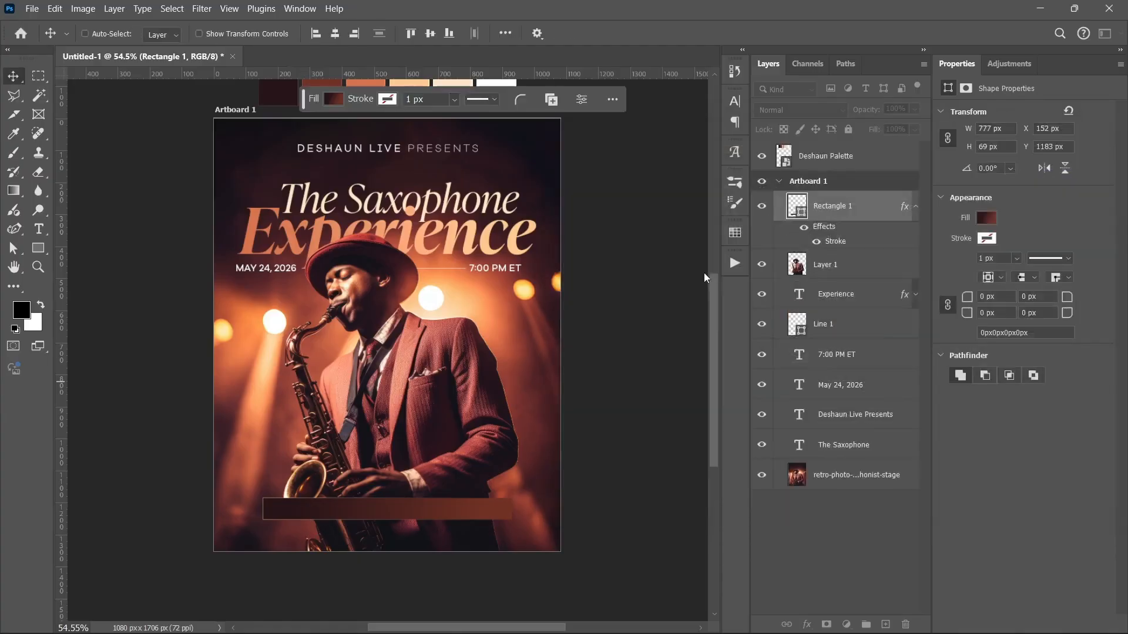
{"action": "left_click", "coordinate": [914, 207]}
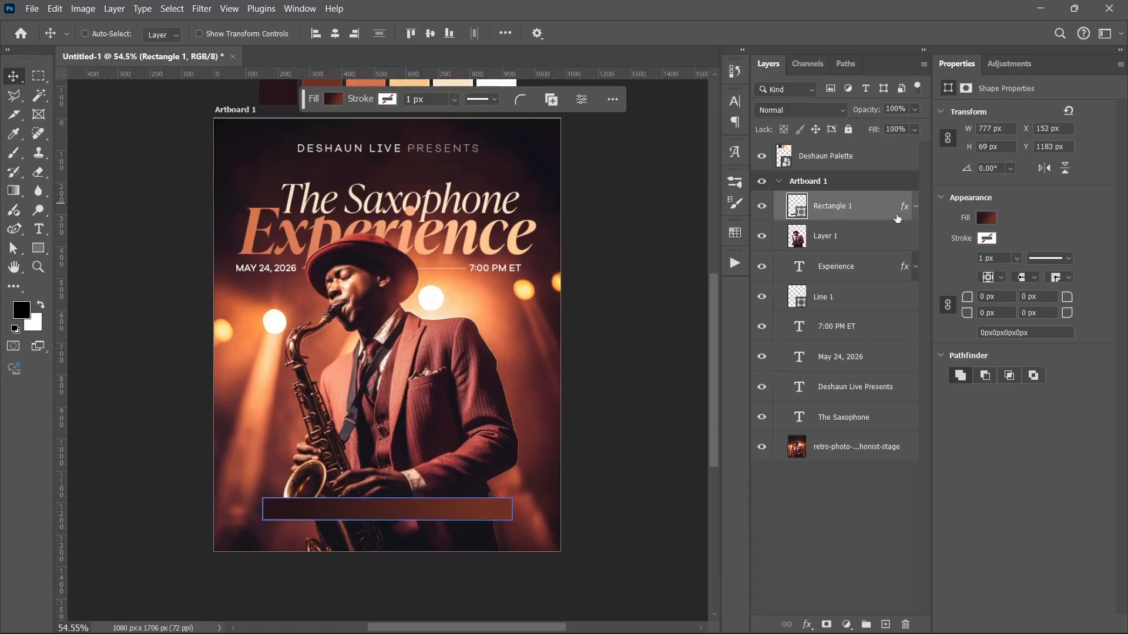
Switch to Notepad, copy the line "The Blue Note Jazz Club, New York, NY" from the event text, and return to Photoshop
{"action": "left_click", "coordinate": [40, 230]}
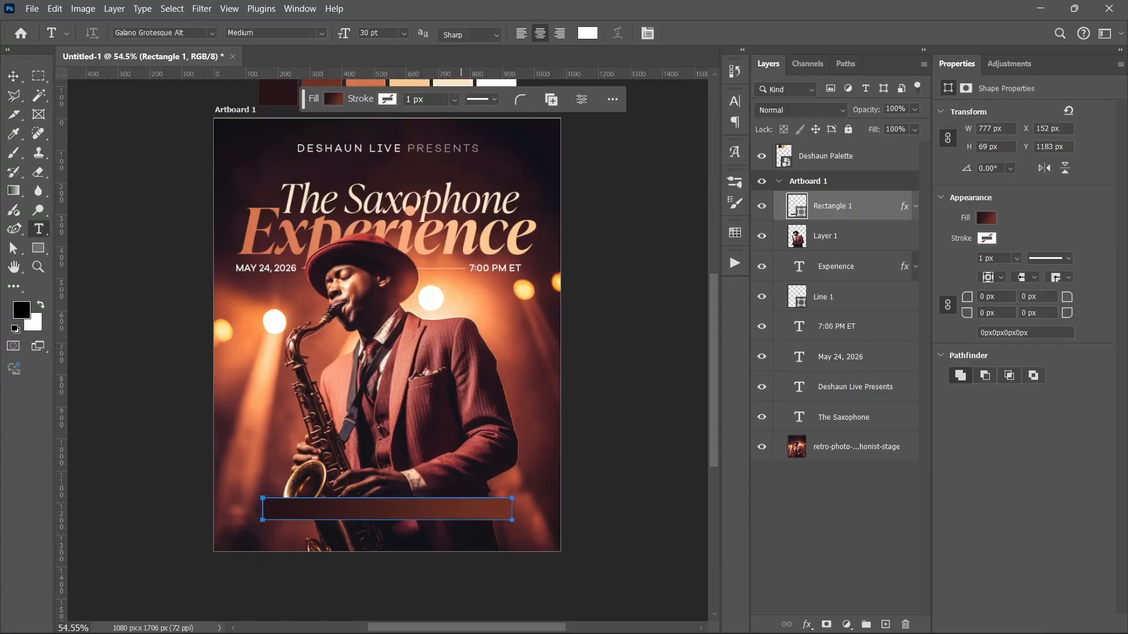
{"action": "left_click", "coordinate": [598, 616]}
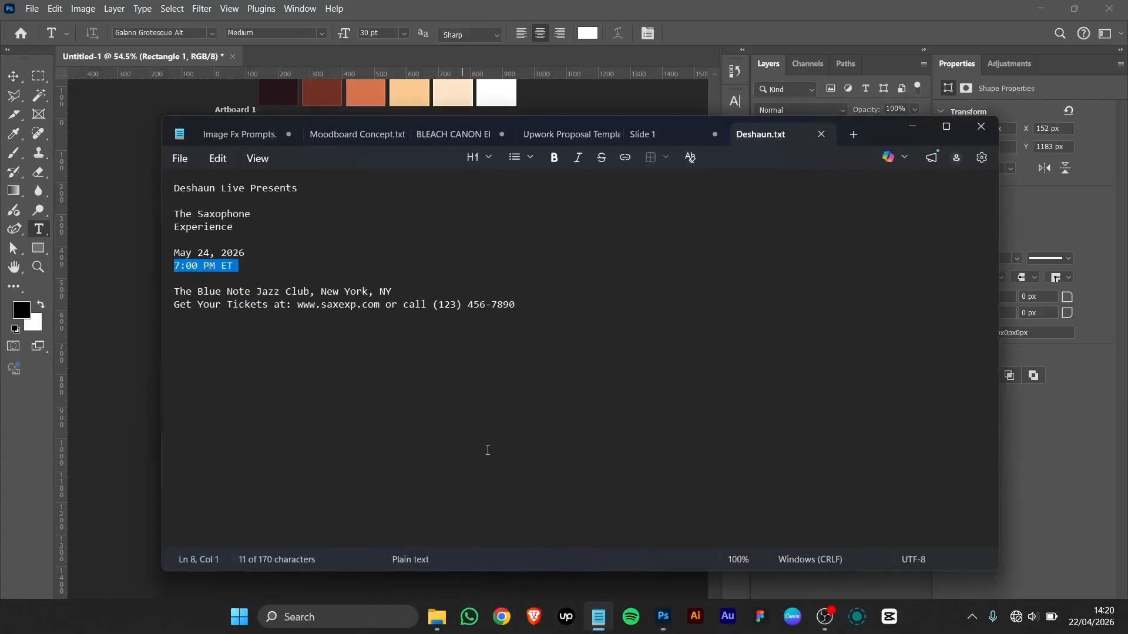
{"action": "left_click", "coordinate": [346, 291]}
{"action": "triple_click", "coordinate": [347, 291]}
{"action": "key", "text": "ctrl+c"}
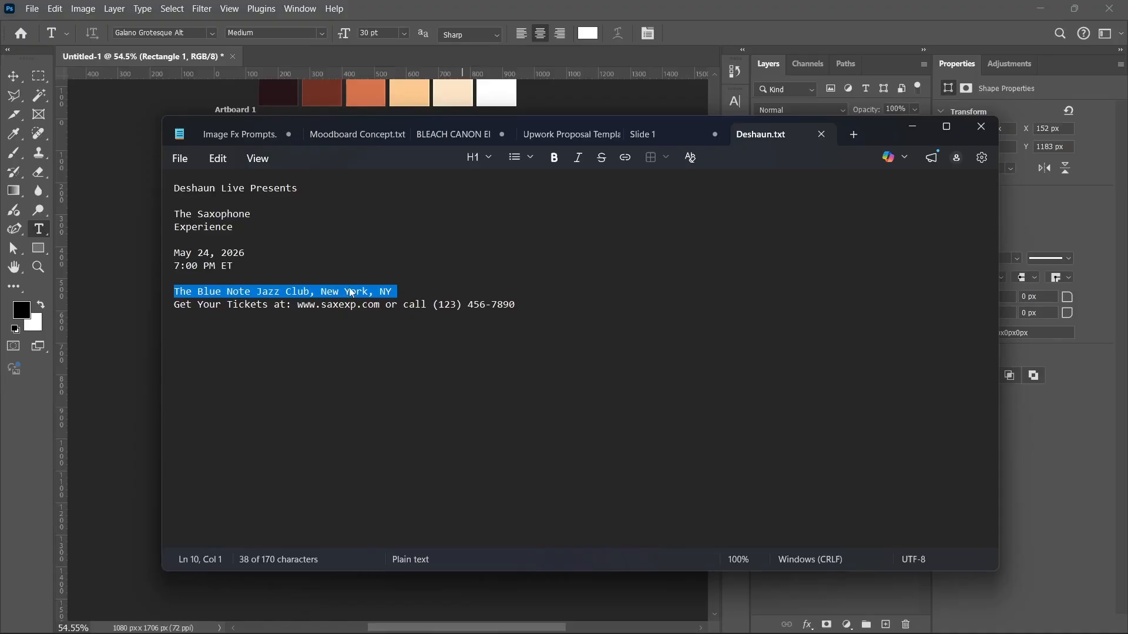
{"action": "left_click", "coordinate": [912, 126]}
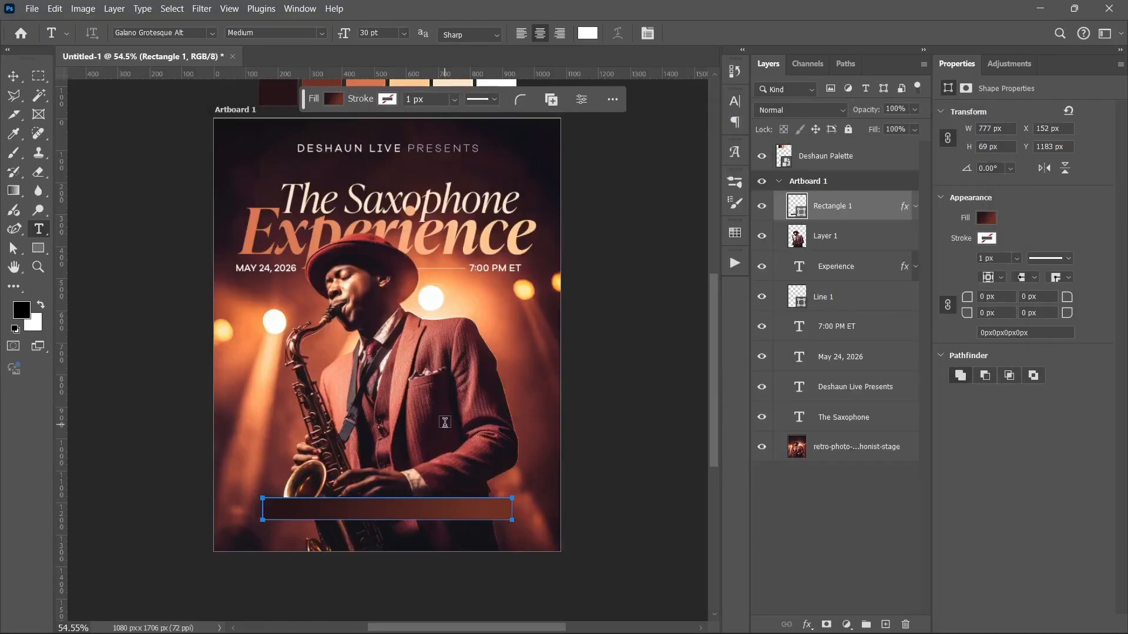
Paste the copied venue line as a new text layer and move it onto the gradient bar
{"action": "left_click", "coordinate": [279, 461]}
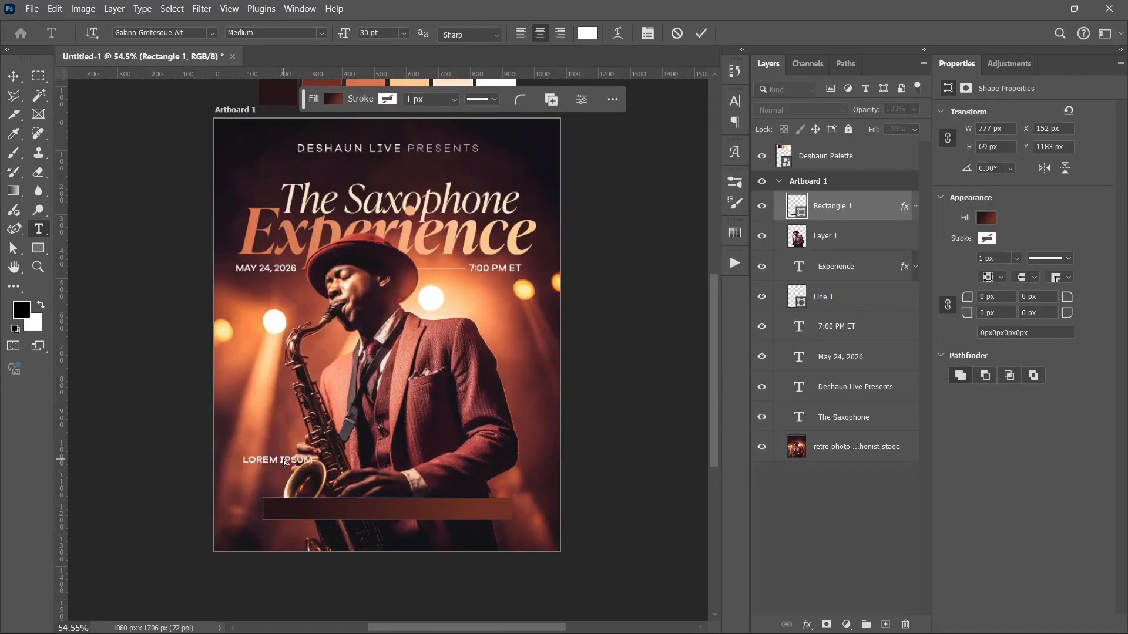
{"action": "key", "text": "ctrl+v"}
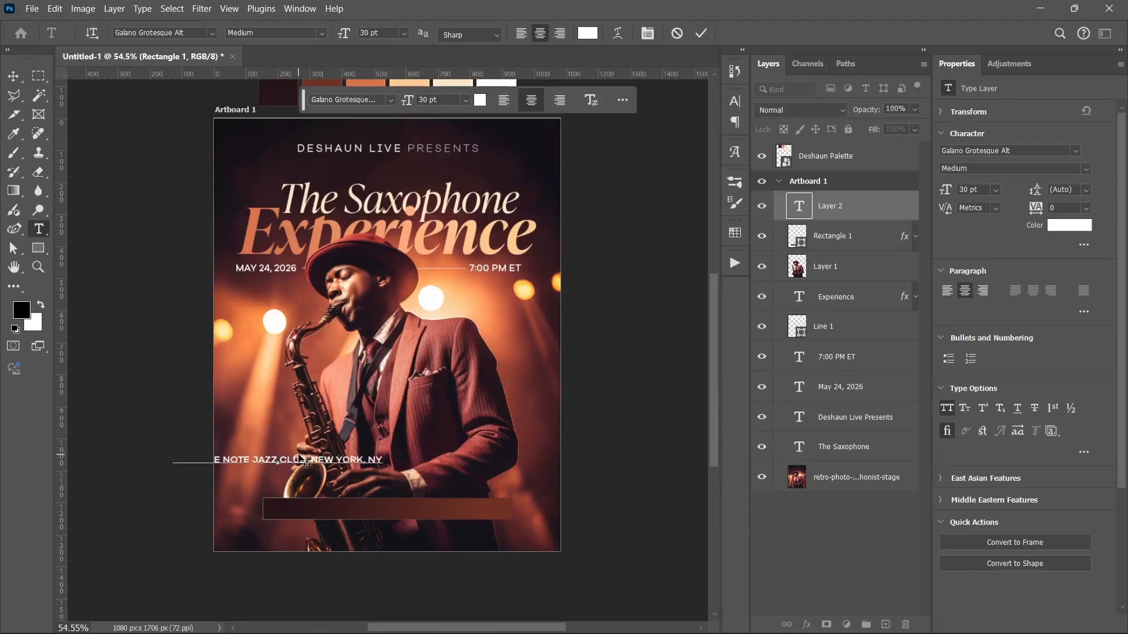
{"action": "key", "text": "ctrl+Return"}
{"action": "key", "text": "v"}
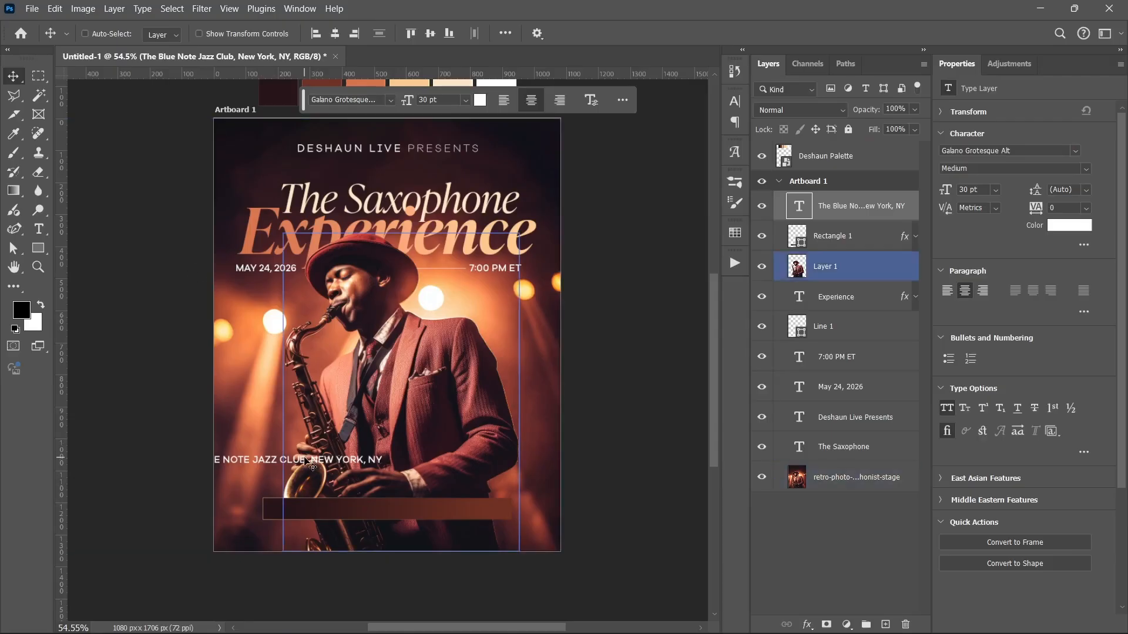
{"action": "left_click_drag", "start_coordinate": [306, 462], "coordinate": [399, 507]}
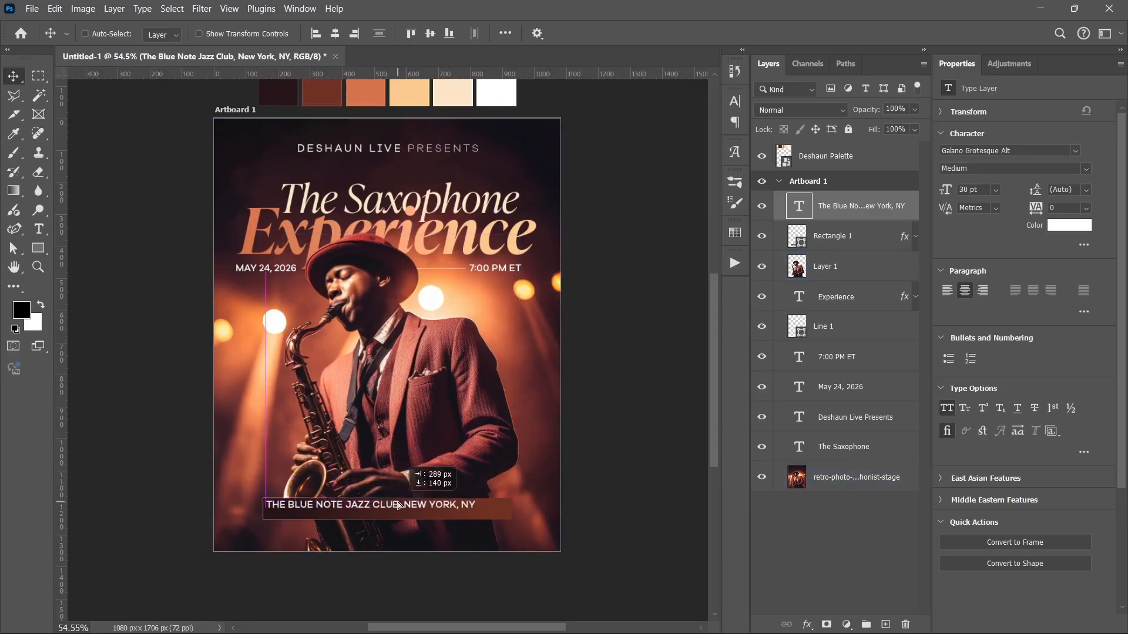
Set the venue text's font weight to SemiBold and centre it horizontally and vertically within the gradient bar
{"action": "left_click", "coordinate": [1086, 170]}
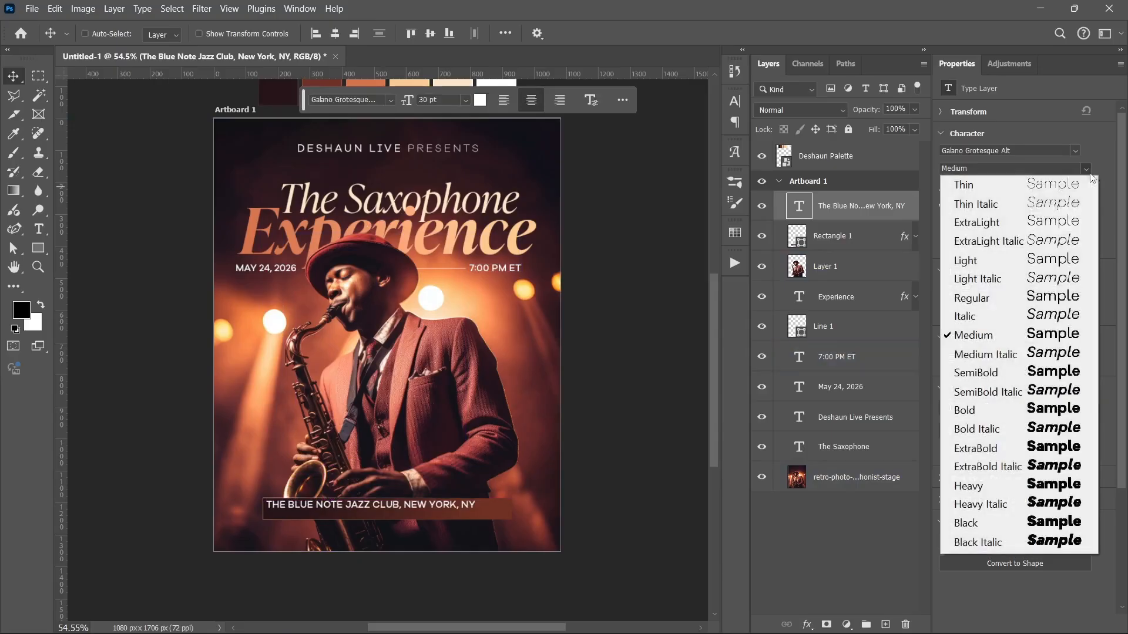
{"action": "left_click", "coordinate": [993, 372]}
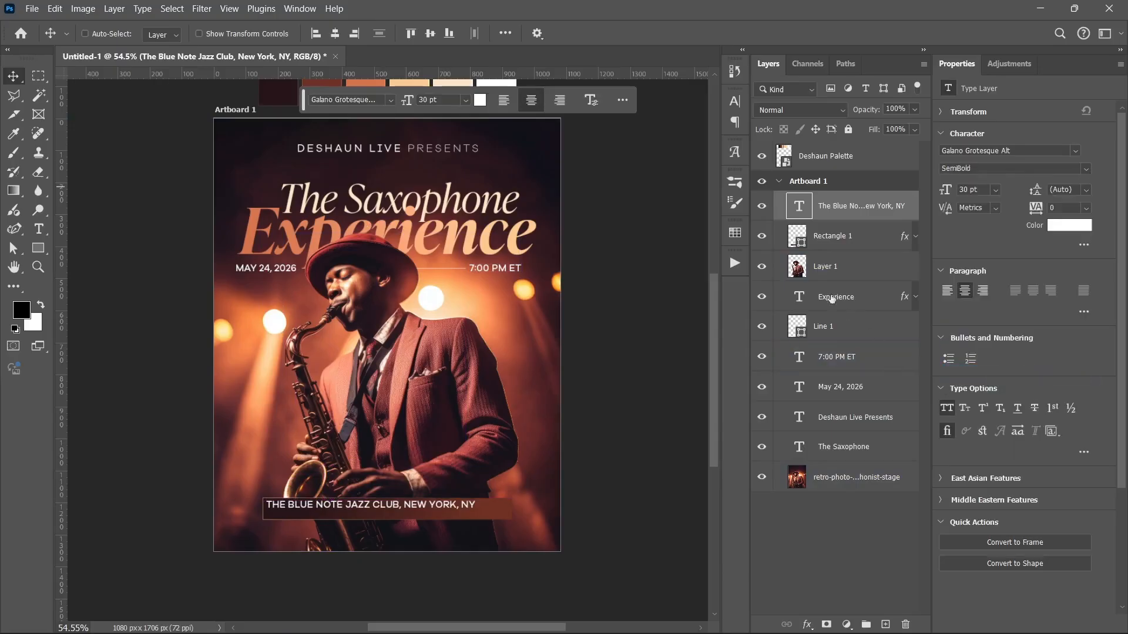
{"action": "left_click", "coordinate": [797, 237], "text": "ctrl"}
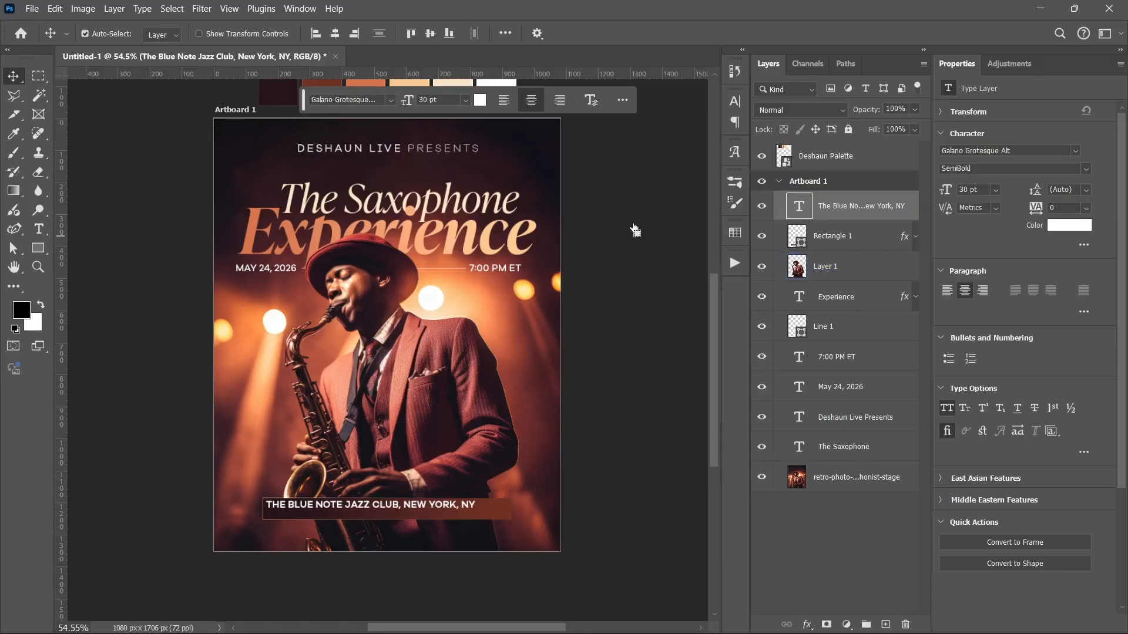
{"action": "left_click", "coordinate": [335, 33]}
{"action": "left_click", "coordinate": [430, 34]}
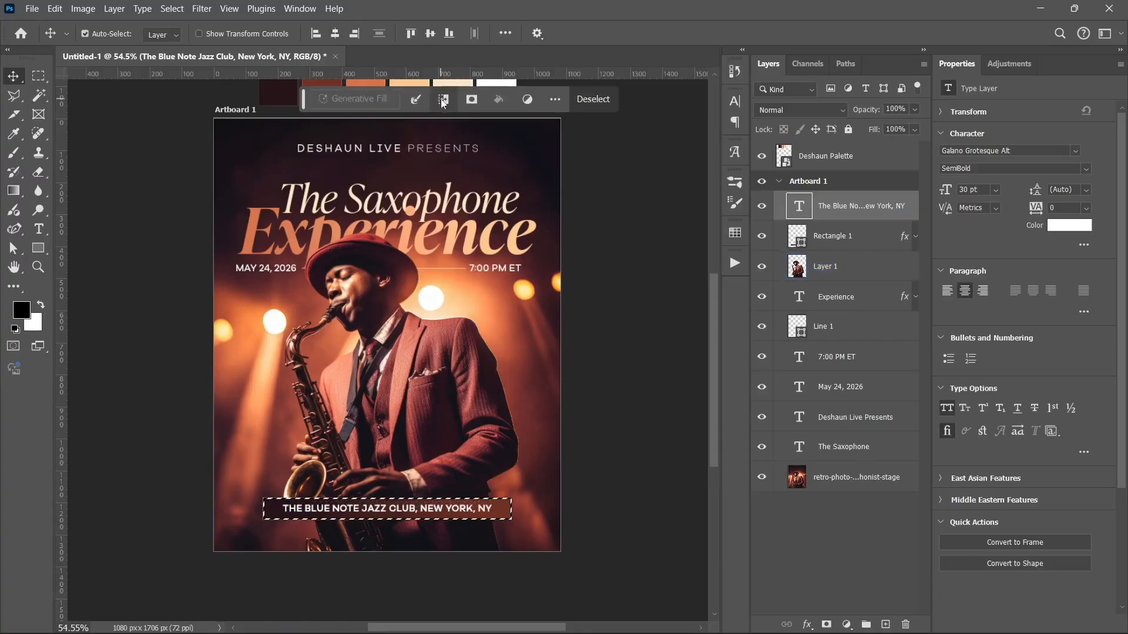
{"action": "key", "text": "ctrl+d"}
Scale the venue text up from its centre to about 108%, about 702 px wide, so it fills more of the bar
{"action": "scroll", "coordinate": [365, 433], "scroll_direction": "down", "scroll_amount": 3}
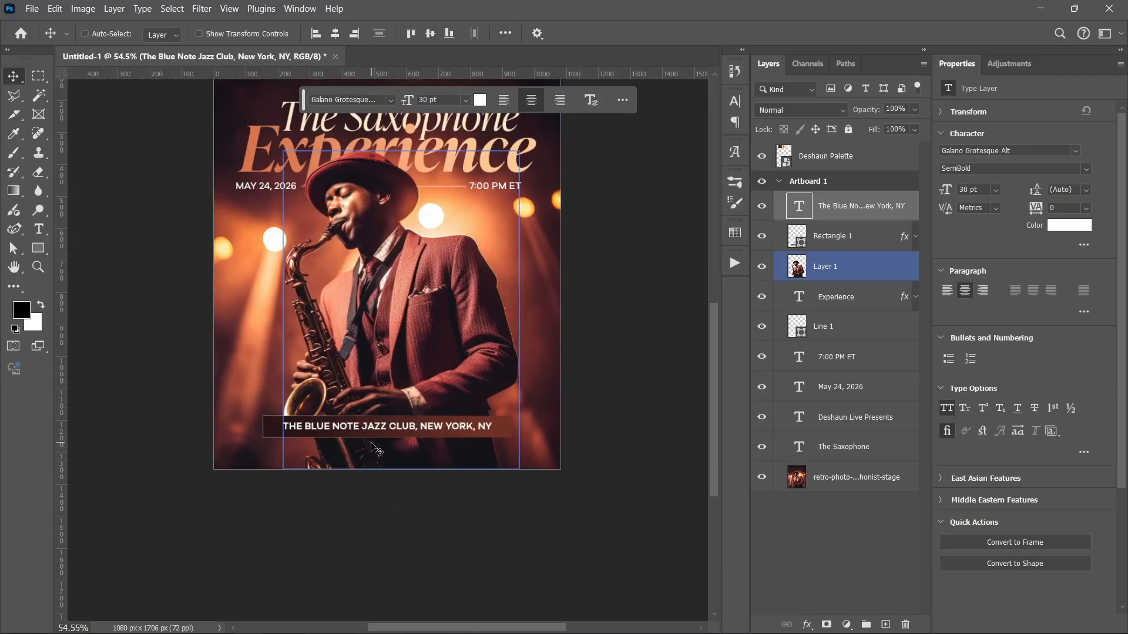
{"action": "scroll", "coordinate": [371, 443], "scroll_direction": "up", "scroll_amount": 3}
{"action": "key", "text": "ctrl"}
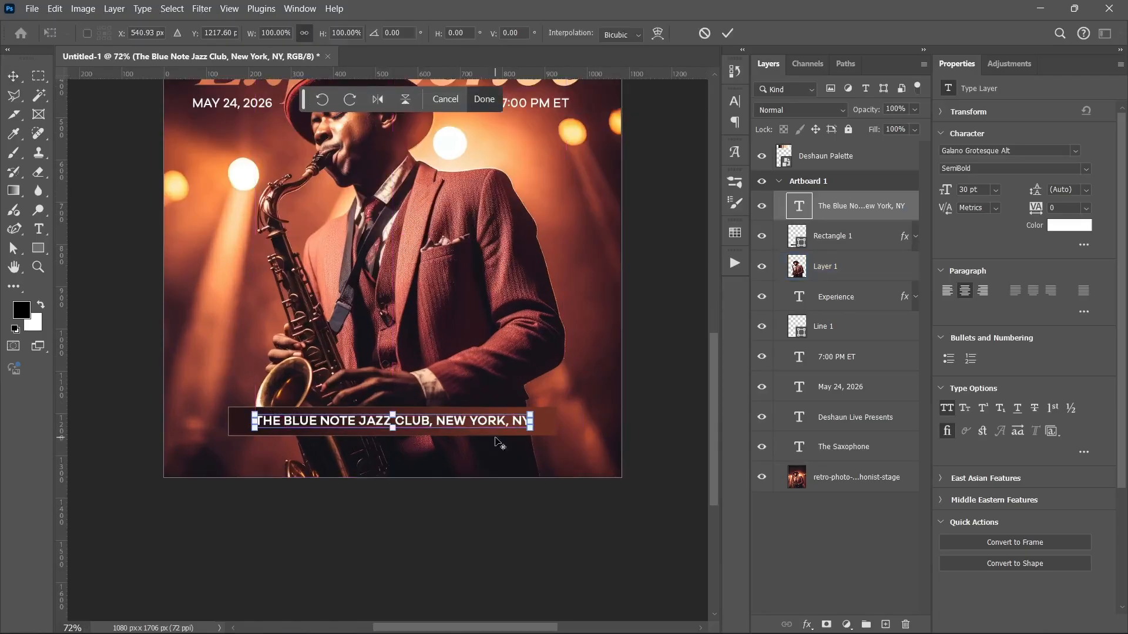
{"action": "left_click_drag", "start_coordinate": [532, 421], "coordinate": [543, 424]}
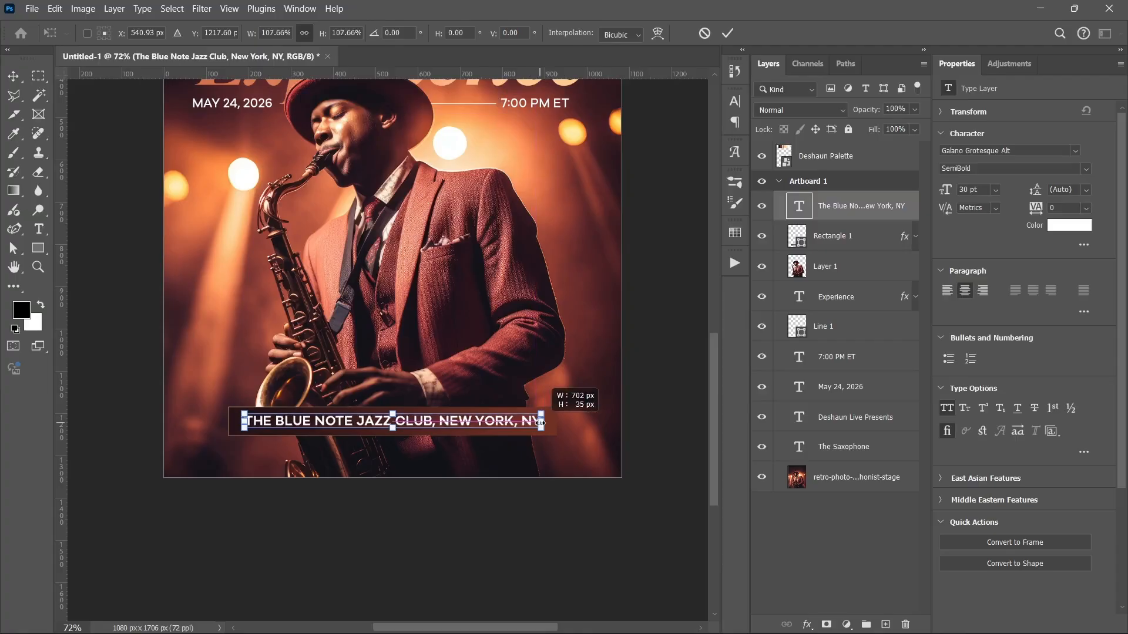
{"action": "key", "text": "Return"}
{"action": "scroll", "coordinate": [411, 467], "scroll_direction": "down", "scroll_amount": 2}
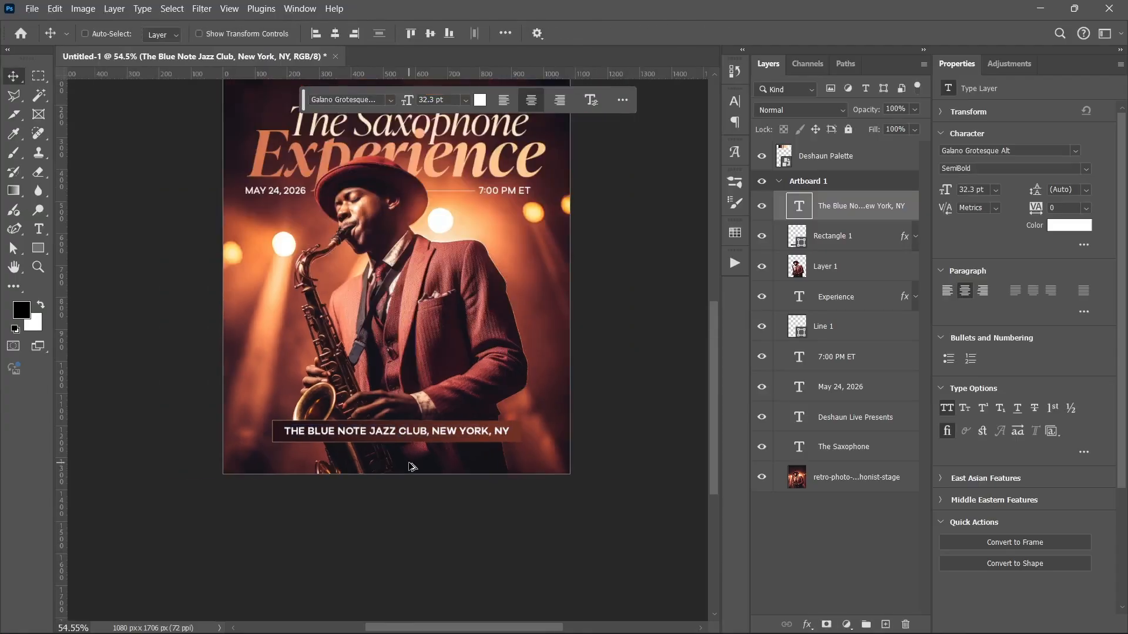
Duplicate the venue text just below the gradient bar and copy the ticket line from the Notepad event text
{"action": "left_click", "coordinate": [414, 470], "text": "ctrl"}
{"action": "left_click_drag", "start_coordinate": [418, 438], "coordinate": [420, 454]}
{"action": "left_click", "coordinate": [599, 616]}
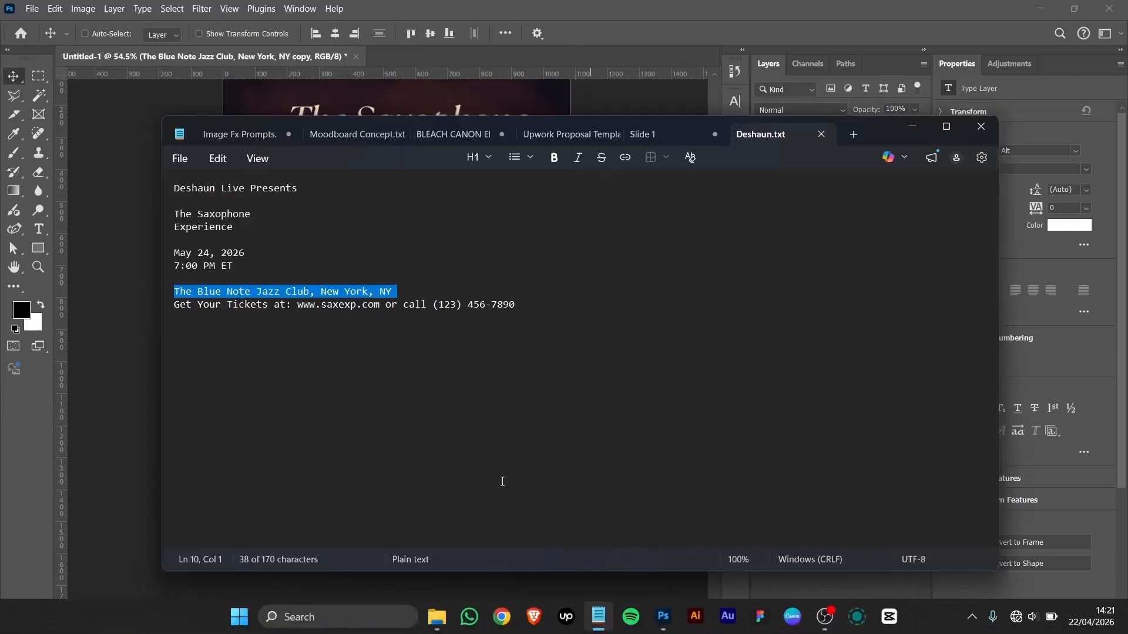
{"action": "triple_click", "coordinate": [339, 308]}
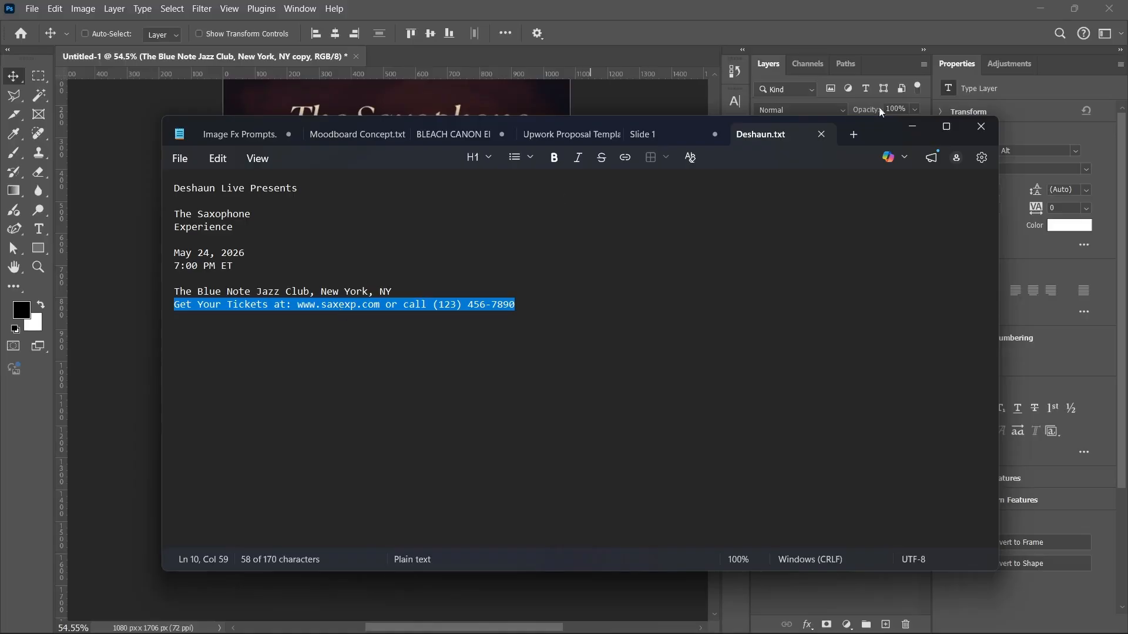
{"action": "left_click", "coordinate": [912, 127]}
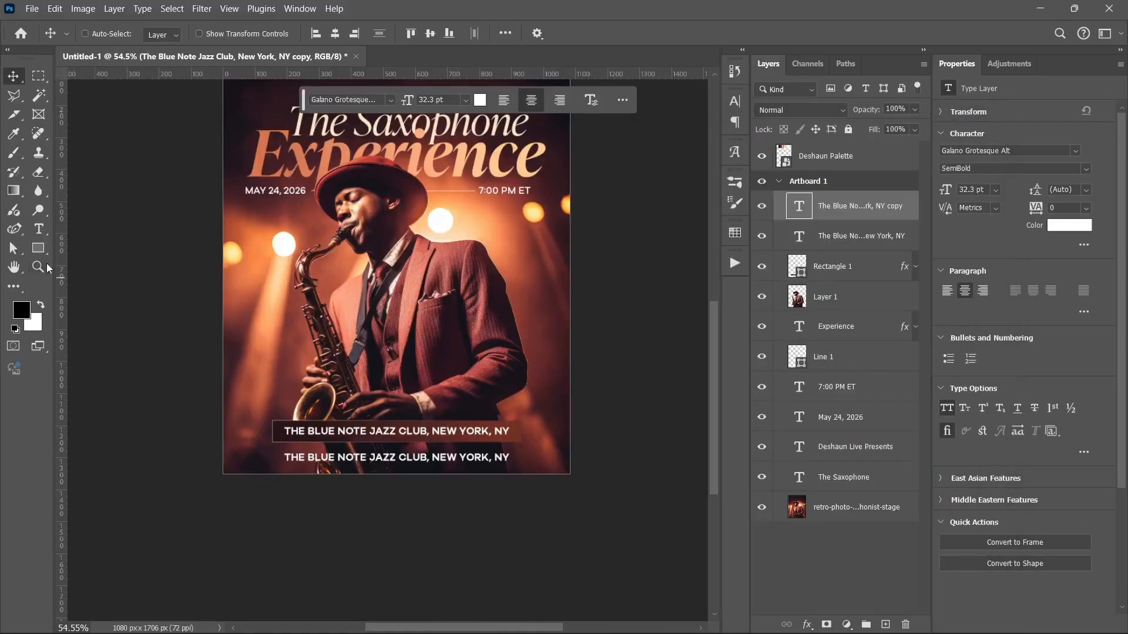
{"action": "left_click", "coordinate": [39, 229]}
{"action": "left_click", "coordinate": [356, 456]}
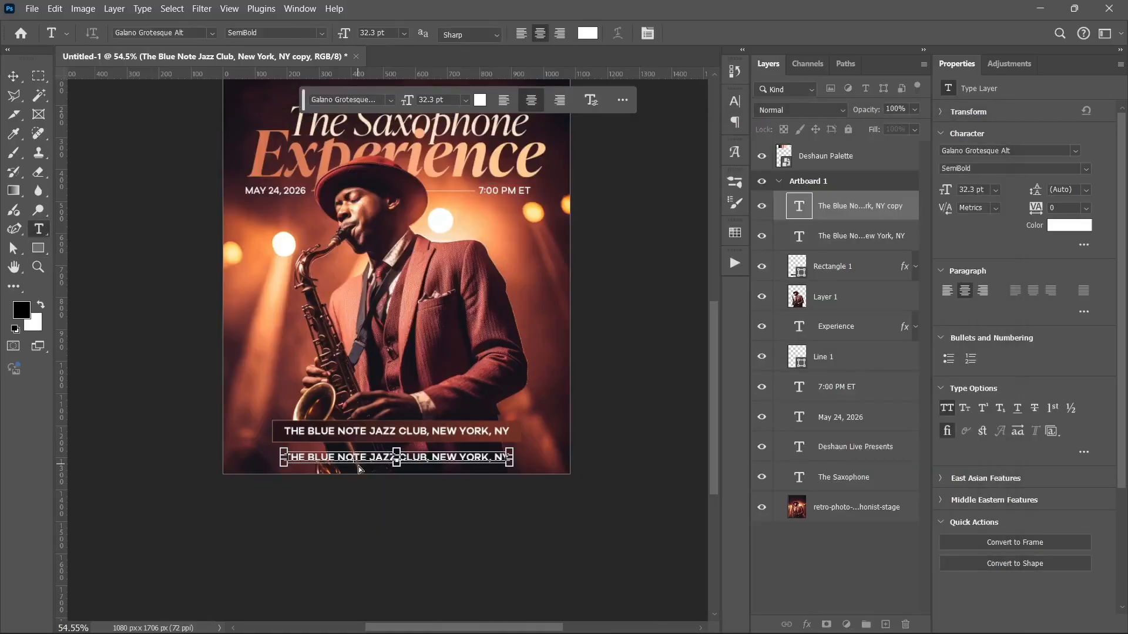
{"action": "key", "text": "ctrl+a"}
{"action": "type", "text": "GET YOUR TICKETS AT: WWW.SAXEXP.COM OR CALL (123) 456-7890"}
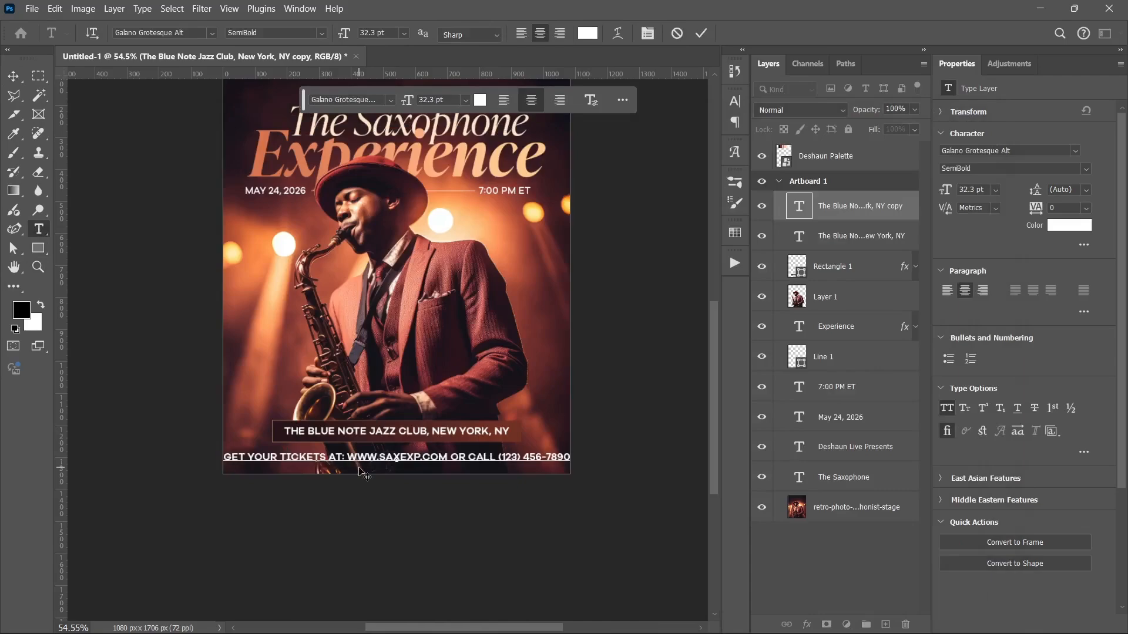
{"action": "key", "text": "BackSpace"}
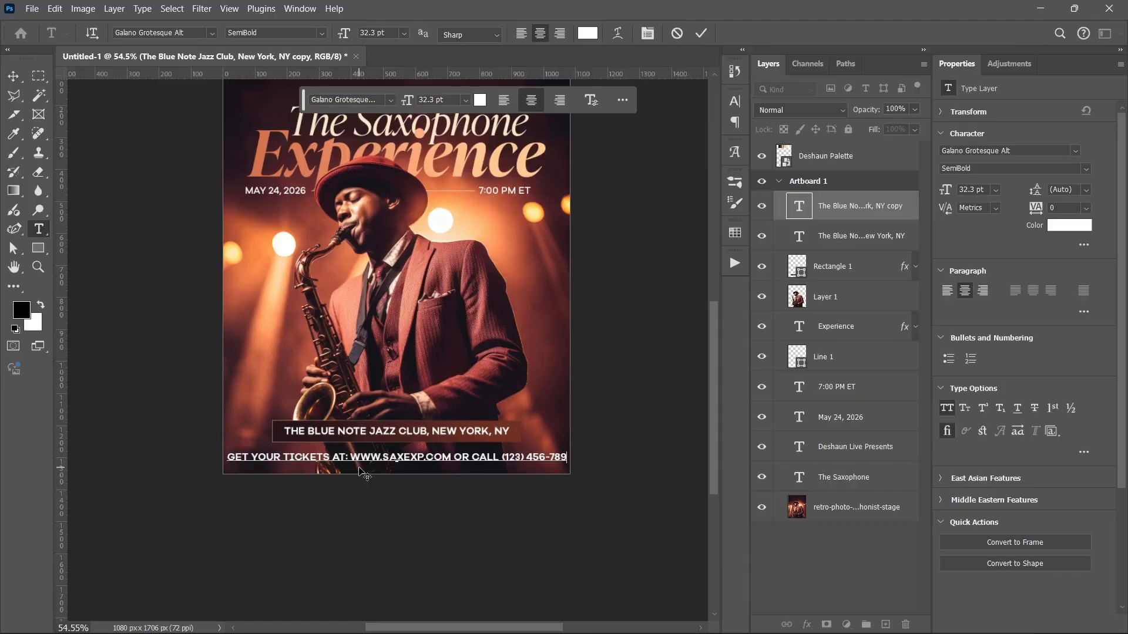
{"action": "type", "text": "0"}
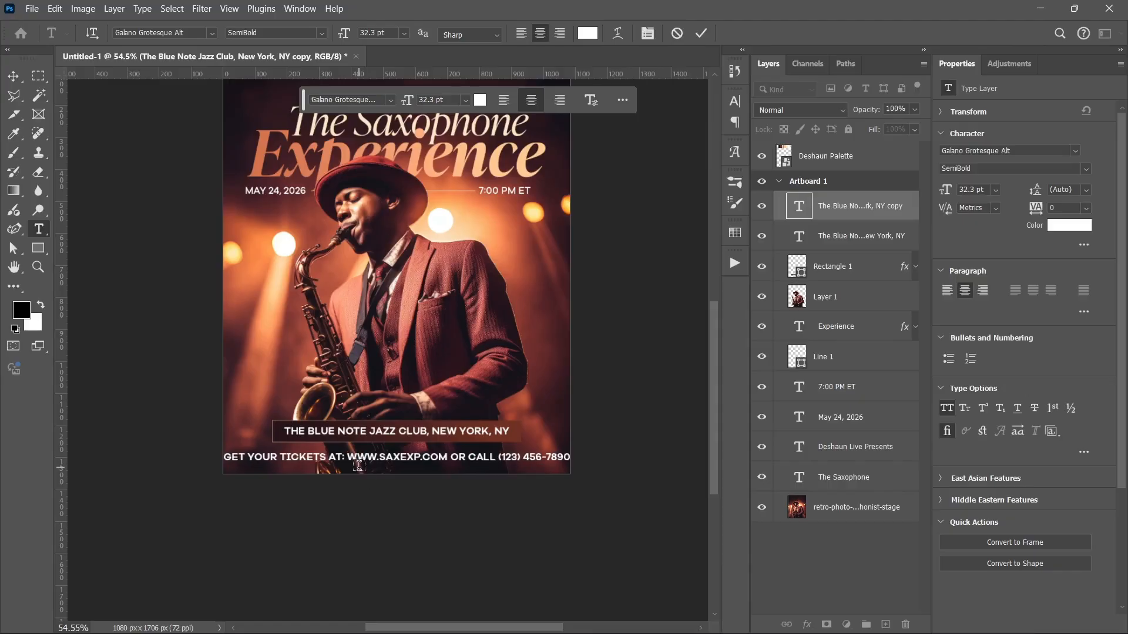
{"action": "key", "text": "ctrl+Return"}
Set the ticket line's weight to Regular and scale it from its centre to about 72%, matching the bar's width
{"action": "left_click", "coordinate": [1087, 168]}
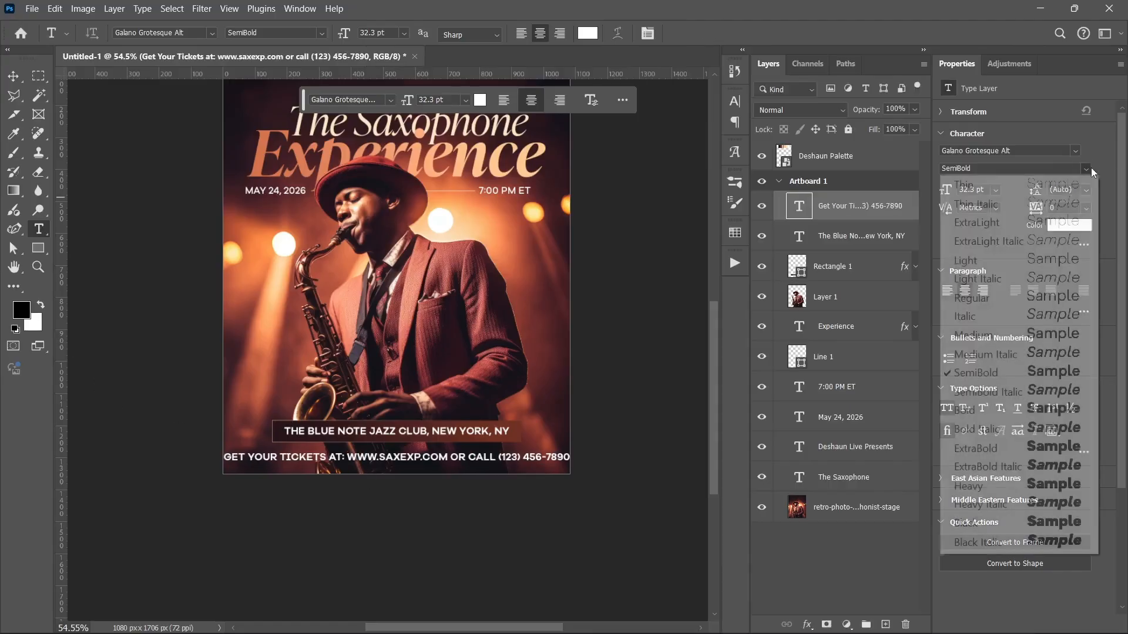
{"action": "left_click", "coordinate": [972, 294]}
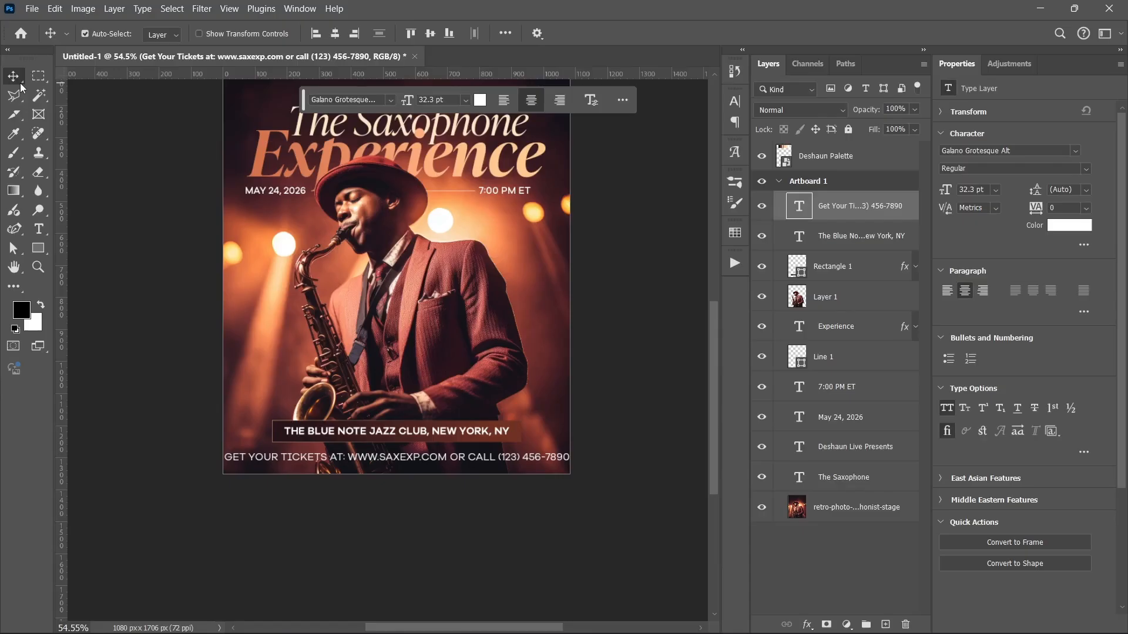
{"action": "key", "text": "ctrl+t"}
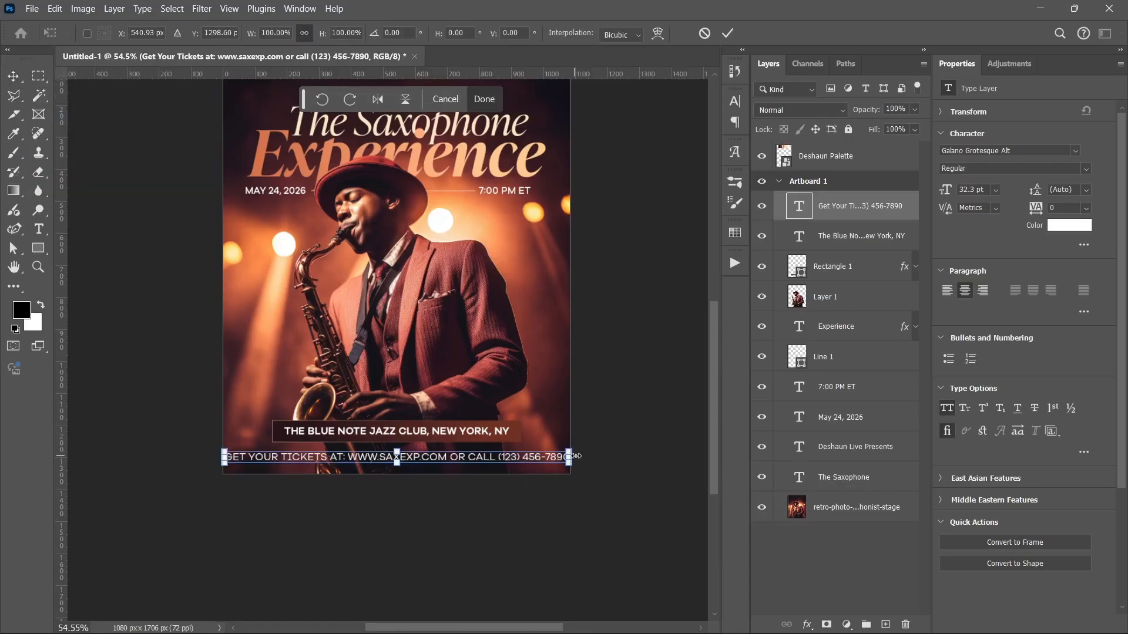
{"action": "left_click_drag", "start_coordinate": [577, 456], "coordinate": [520, 457]}
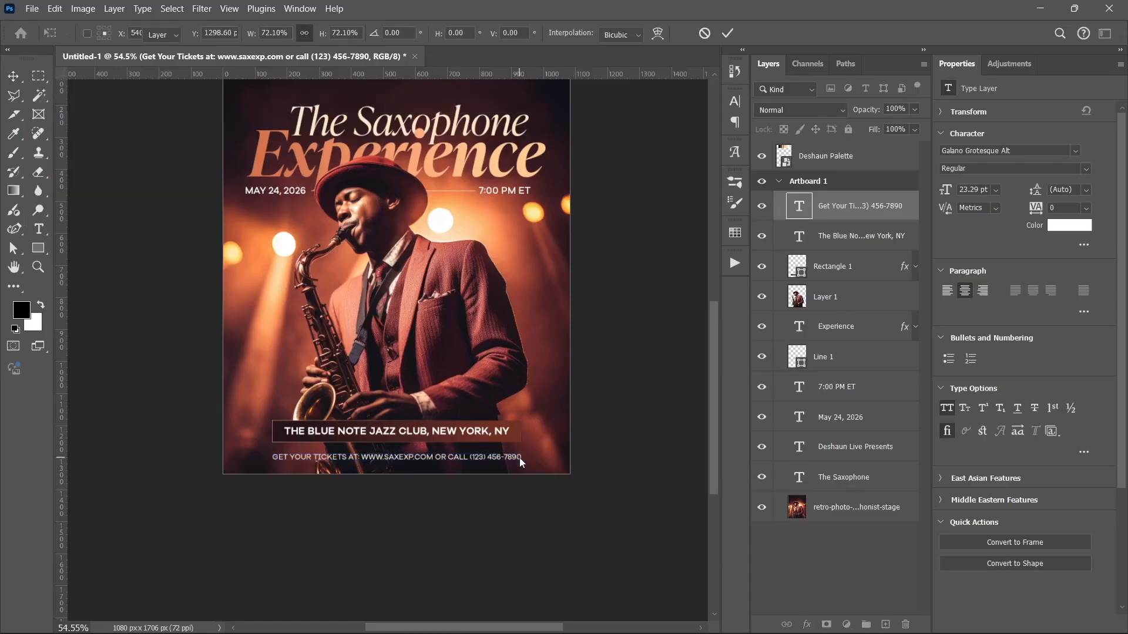
{"action": "key", "text": "Return"}
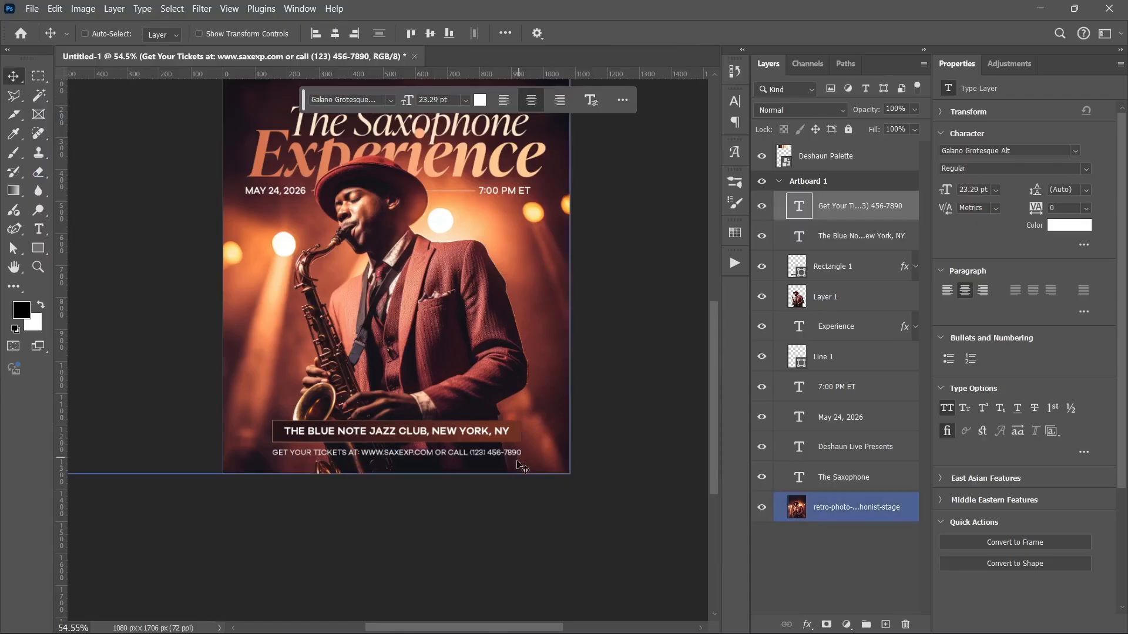
{"action": "left_click", "coordinate": [390, 516], "text": "ctrl"}
{"action": "scroll", "coordinate": [390, 516], "scroll_direction": "down", "scroll_amount": 2}
{"action": "scroll", "coordinate": [393, 518], "scroll_direction": "up", "scroll_amount": 3}
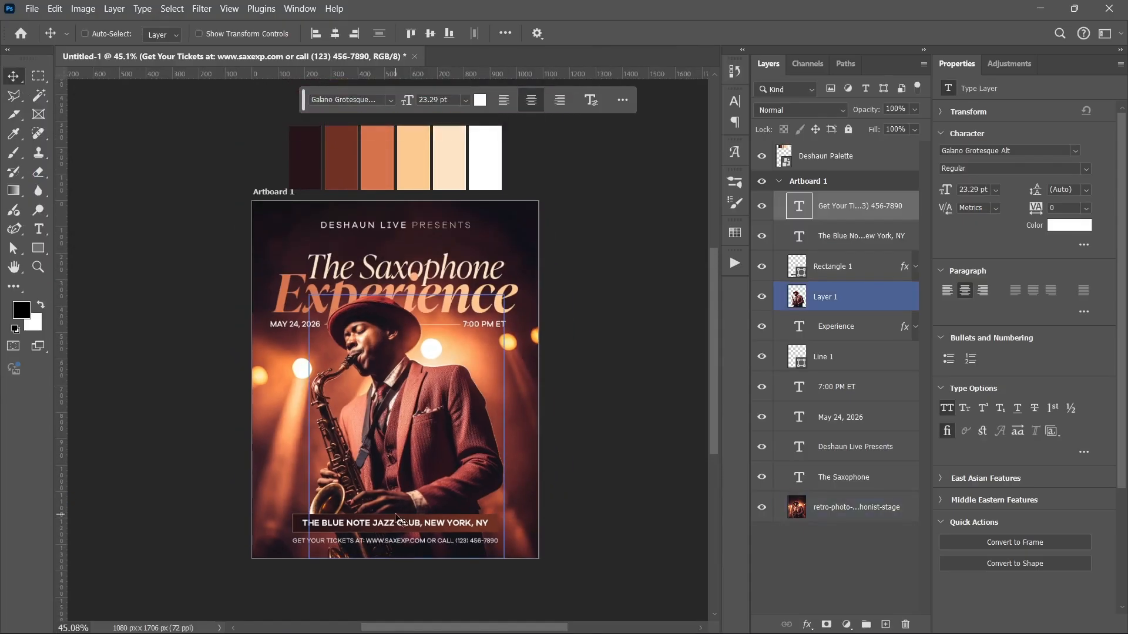
Stamp all visible layers into a new layer above the ticket line and convert it to a smart object
{"action": "left_click", "coordinate": [859, 208]}
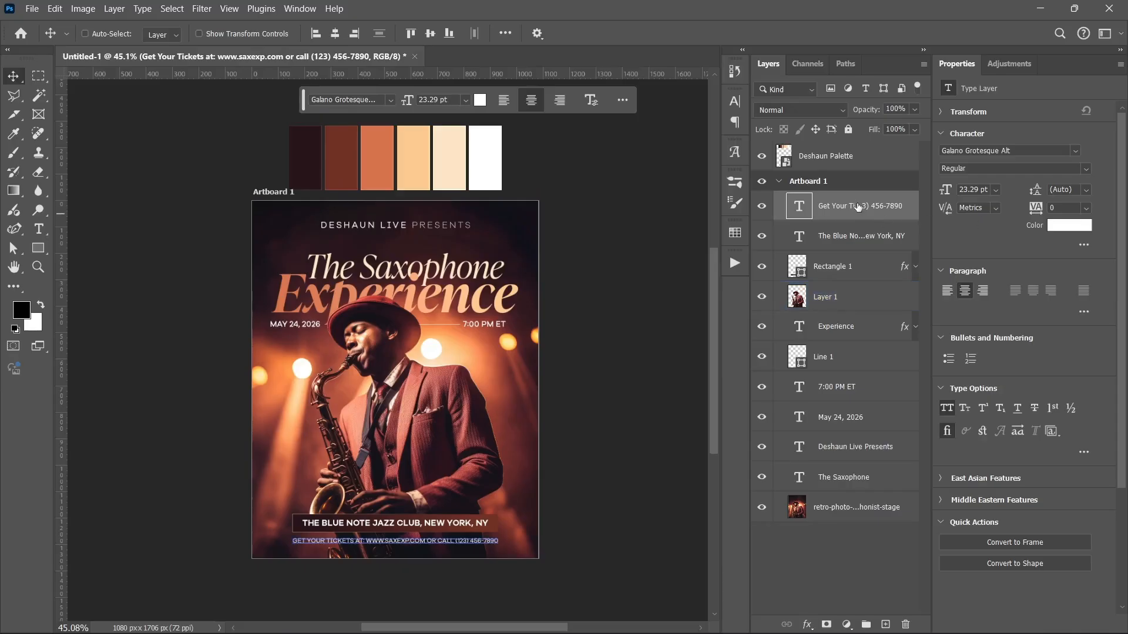
{"action": "key", "text": "ctrl"}
{"action": "key", "text": "ctrl+shift+alt+e"}
{"action": "right_click", "coordinate": [857, 204]}
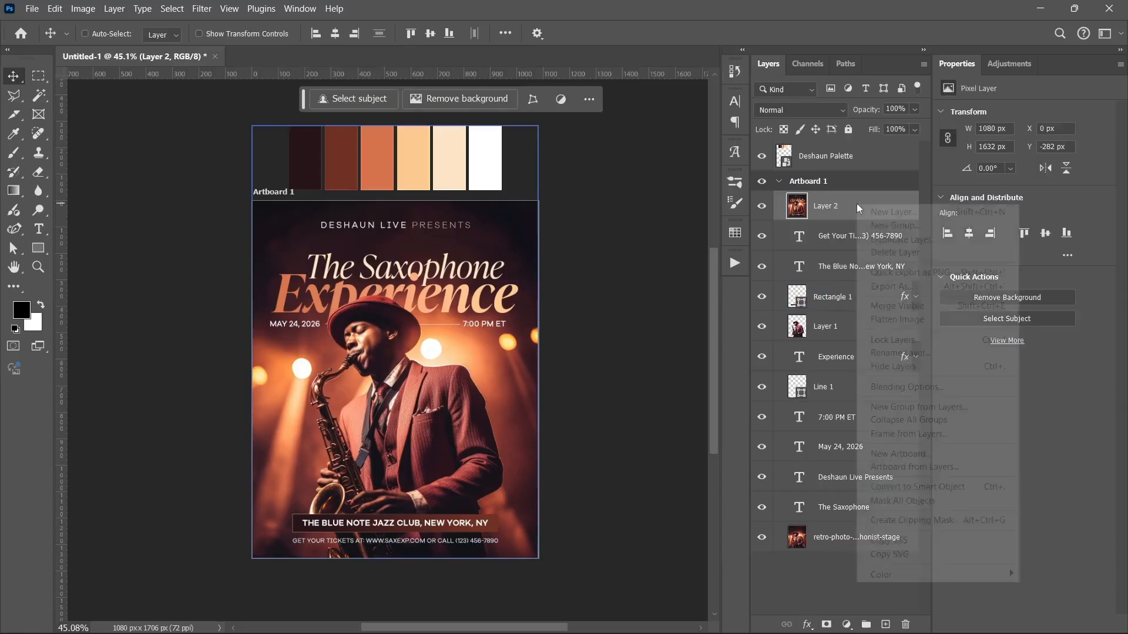
{"action": "left_click", "coordinate": [893, 487]}
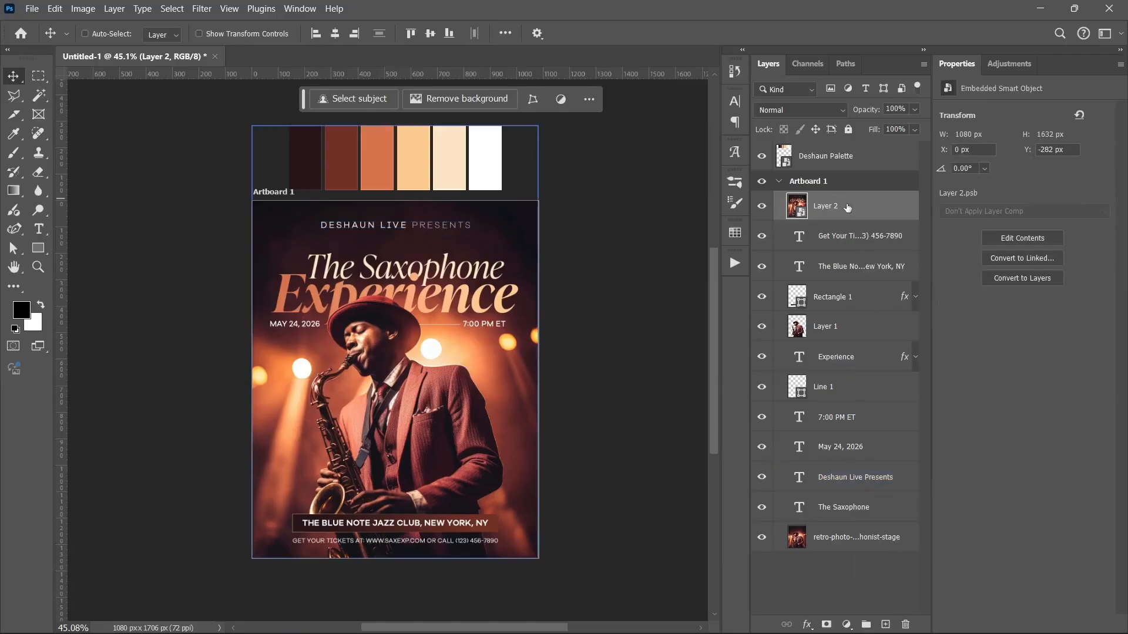
Apply the Camera Raw Filter to the merged smart object and set its light values to Contrast +22 and Highlights +2
{"action": "left_click", "coordinate": [207, 8]}
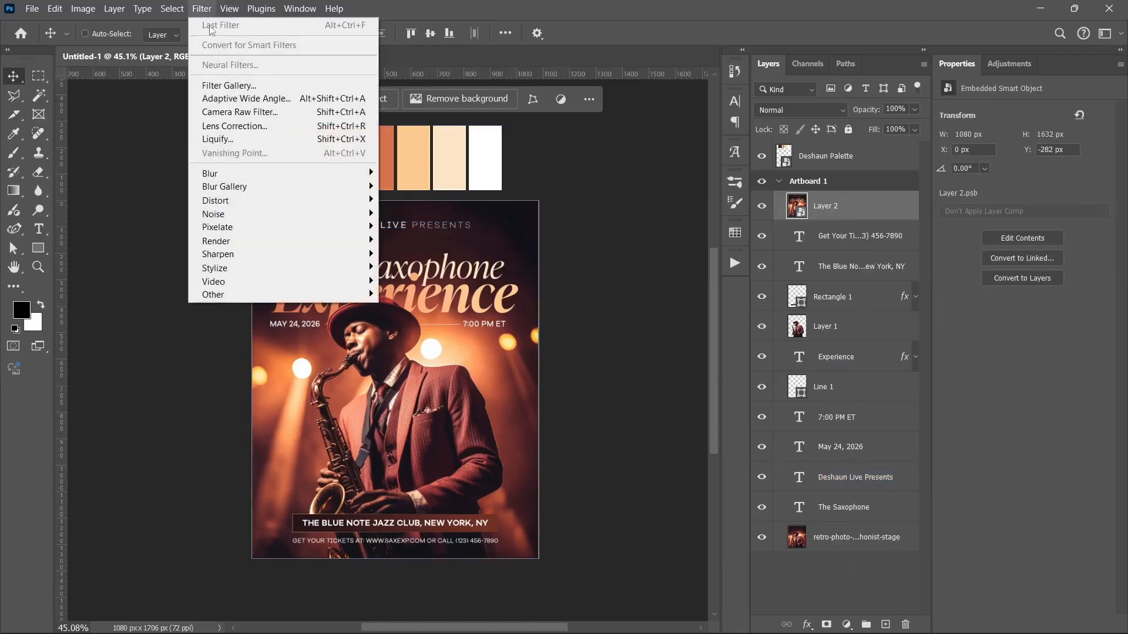
{"action": "left_click", "coordinate": [226, 111]}
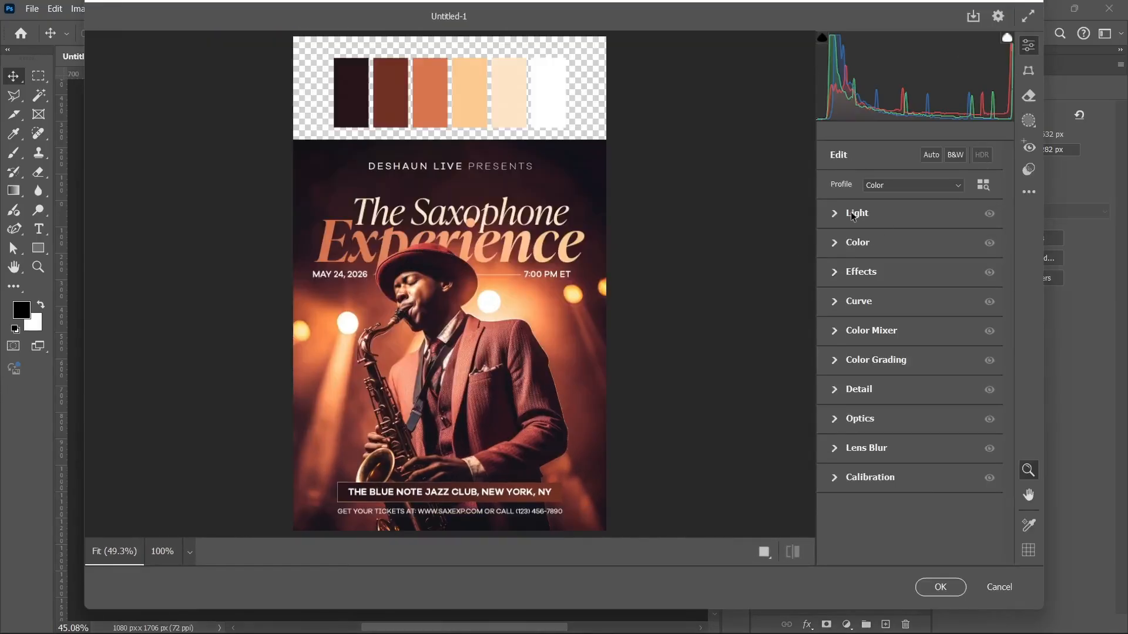
{"action": "left_click", "coordinate": [845, 214]}
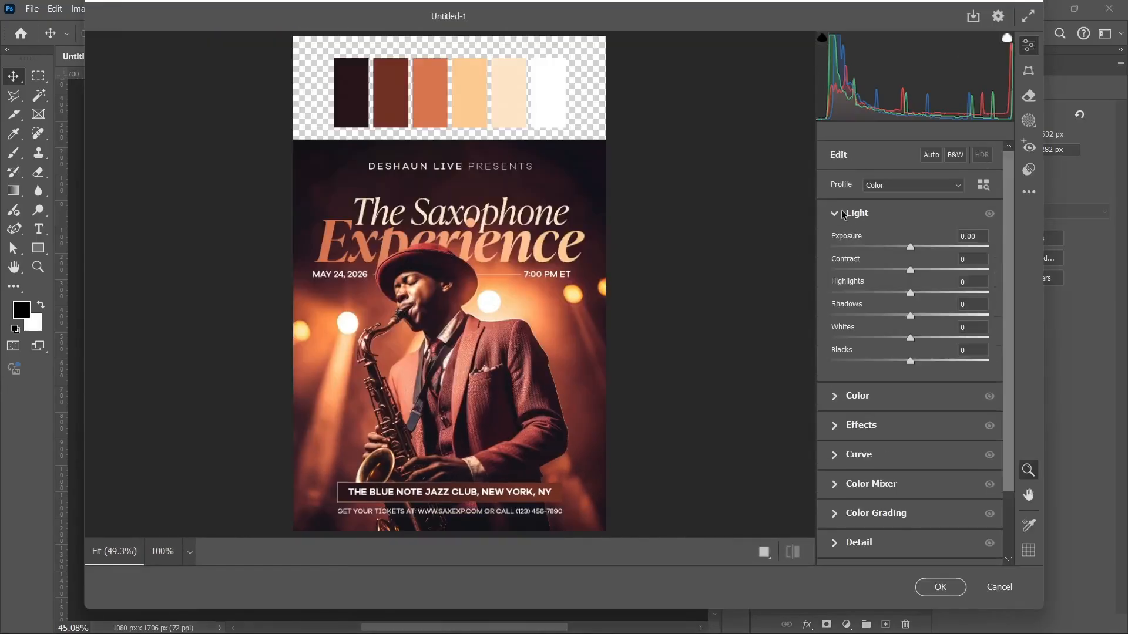
{"action": "mouse_move", "coordinate": [910, 271]}
{"action": "left_mouse_down"}
{"action": "mouse_move", "coordinate": [930, 271]}
{"action": "mouse_move", "coordinate": [912, 292]}
{"action": "left_mouse_up"}
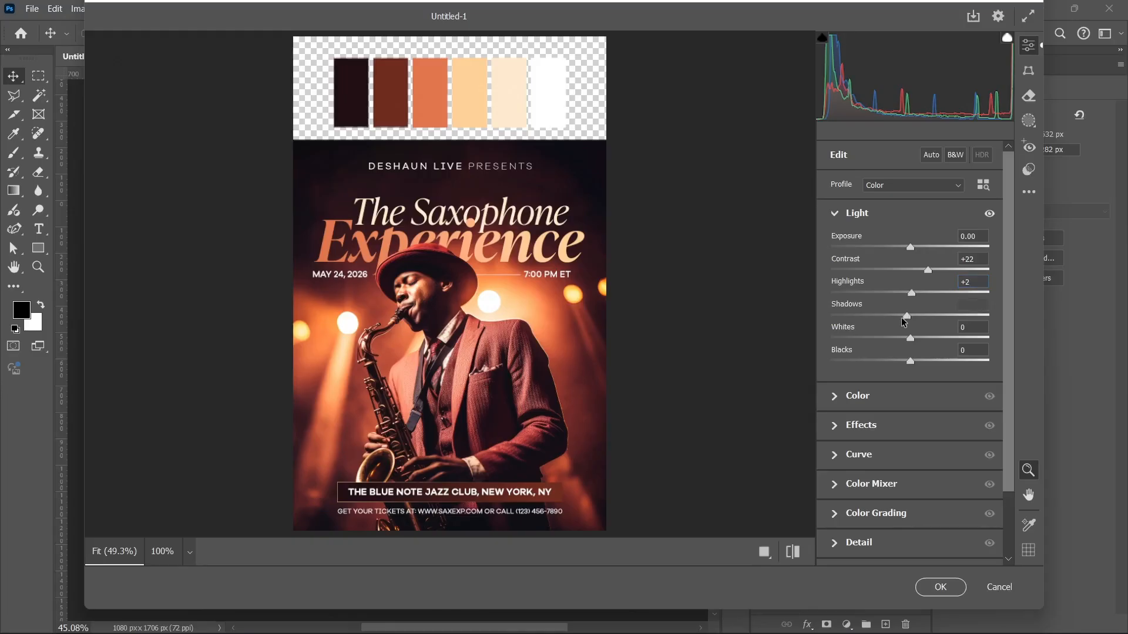
{"action": "left_click", "coordinate": [851, 216]}
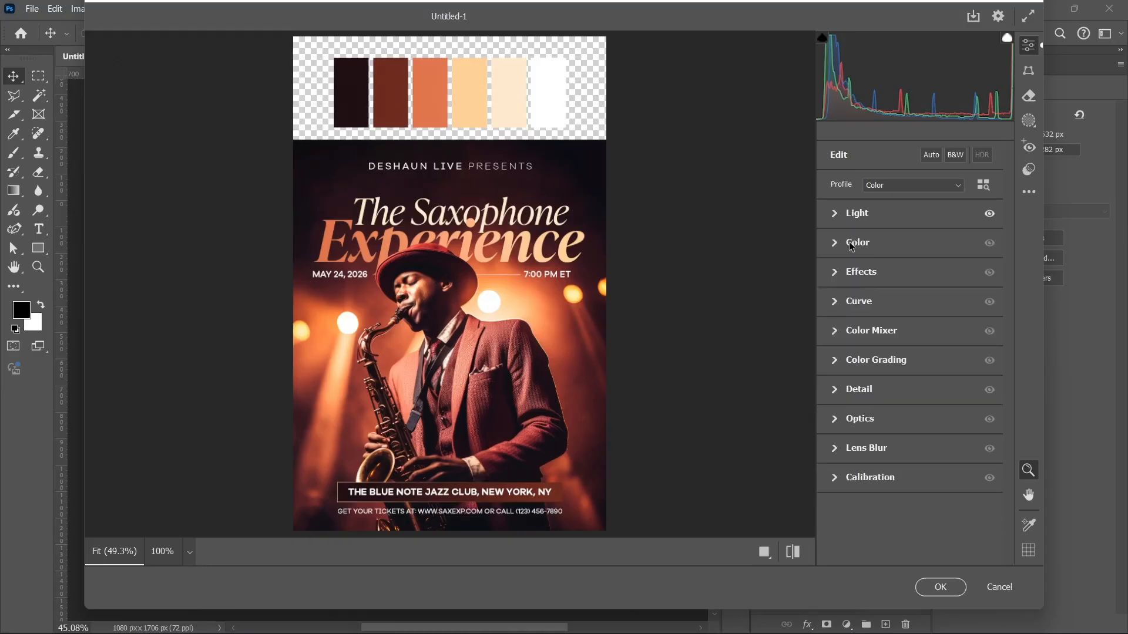
Adjust the filter's colour values to Tint +11, Vibrance +7 and Saturation +1
{"action": "left_click", "coordinate": [852, 243]}
{"action": "left_click_drag", "start_coordinate": [910, 369], "coordinate": [915, 367]}
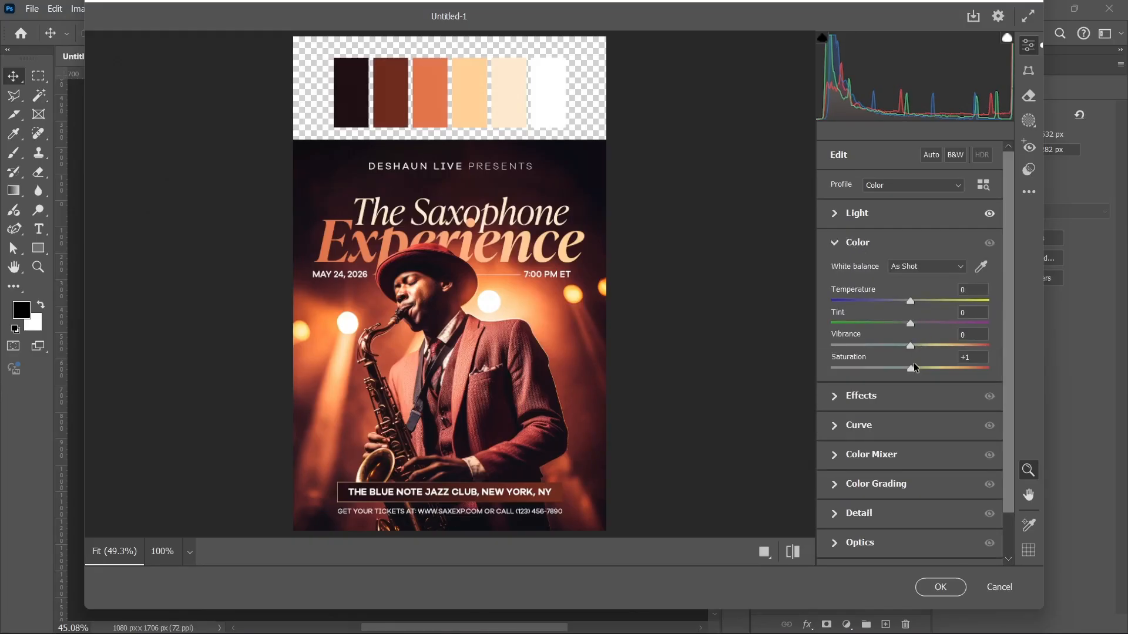
{"action": "left_click_drag", "start_coordinate": [911, 326], "coordinate": [920, 347]}
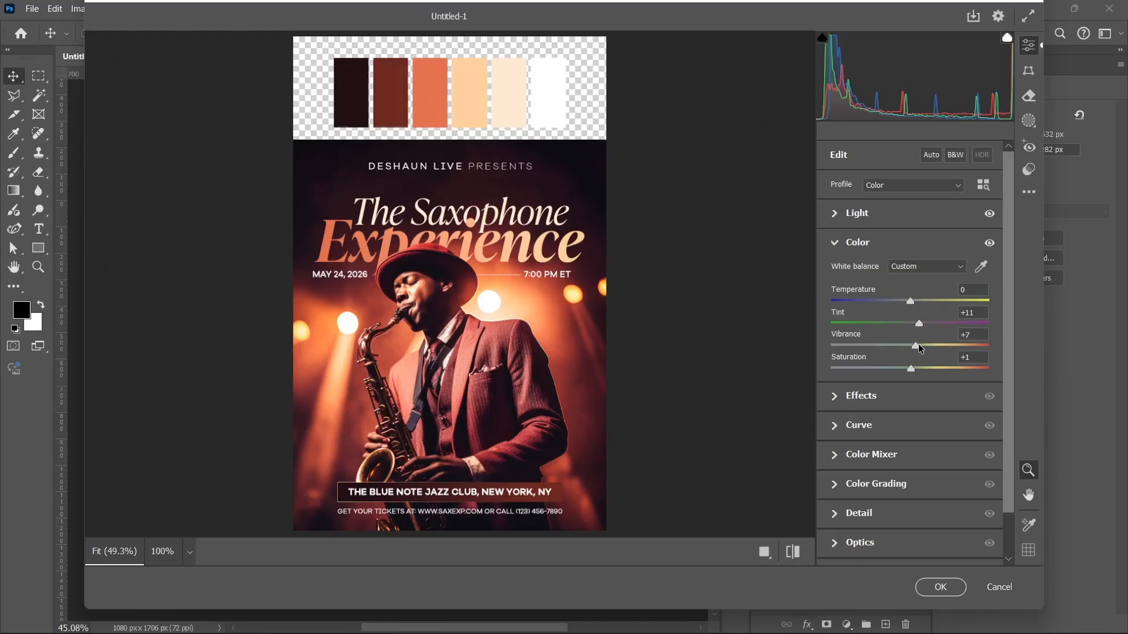
{"action": "left_click", "coordinate": [853, 247]}
Set the filter's effects to Texture +7, Grain 5 and Vignette -7
{"action": "left_click", "coordinate": [857, 275]}
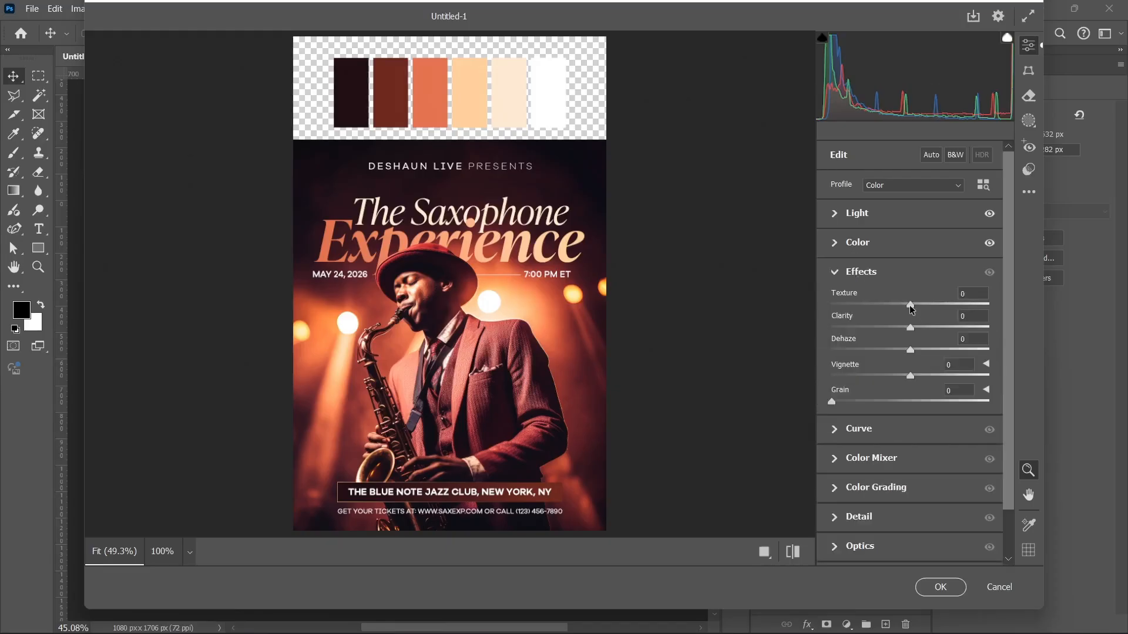
{"action": "left_click_drag", "start_coordinate": [910, 305], "coordinate": [916, 305]}
{"action": "left_click", "coordinate": [839, 403]}
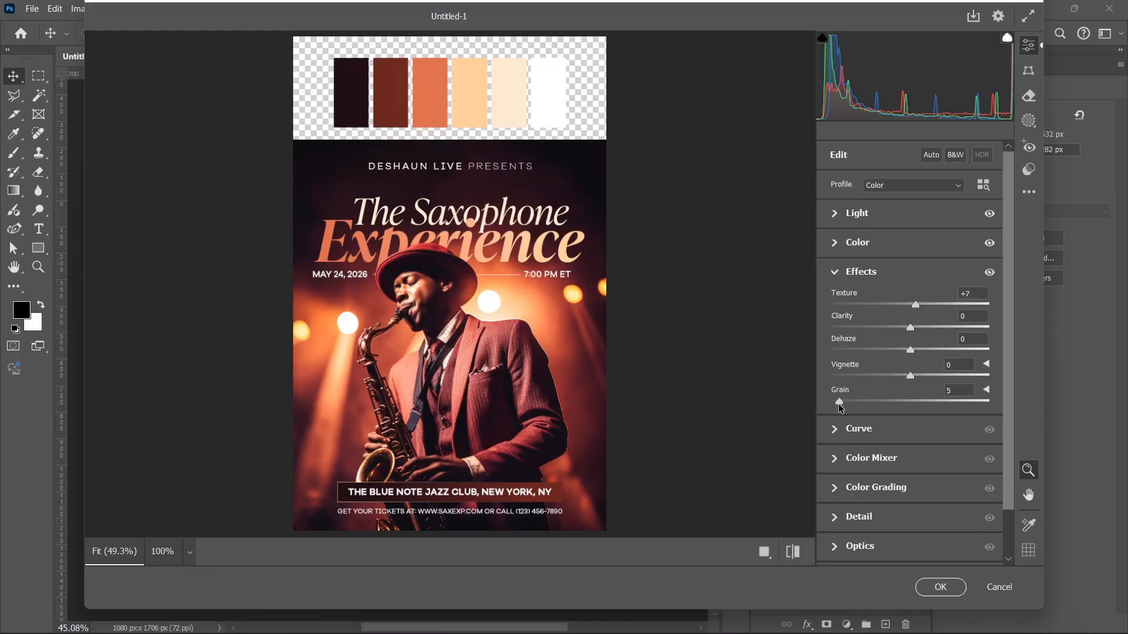
{"action": "left_click", "coordinate": [905, 376]}
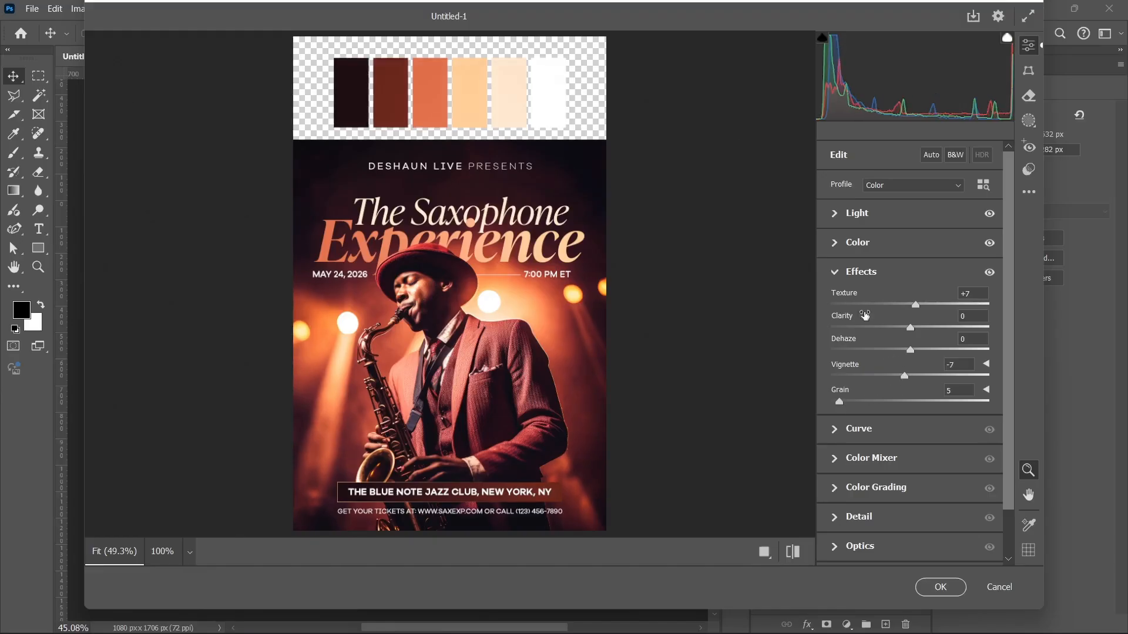
{"action": "left_click", "coordinate": [847, 274]}
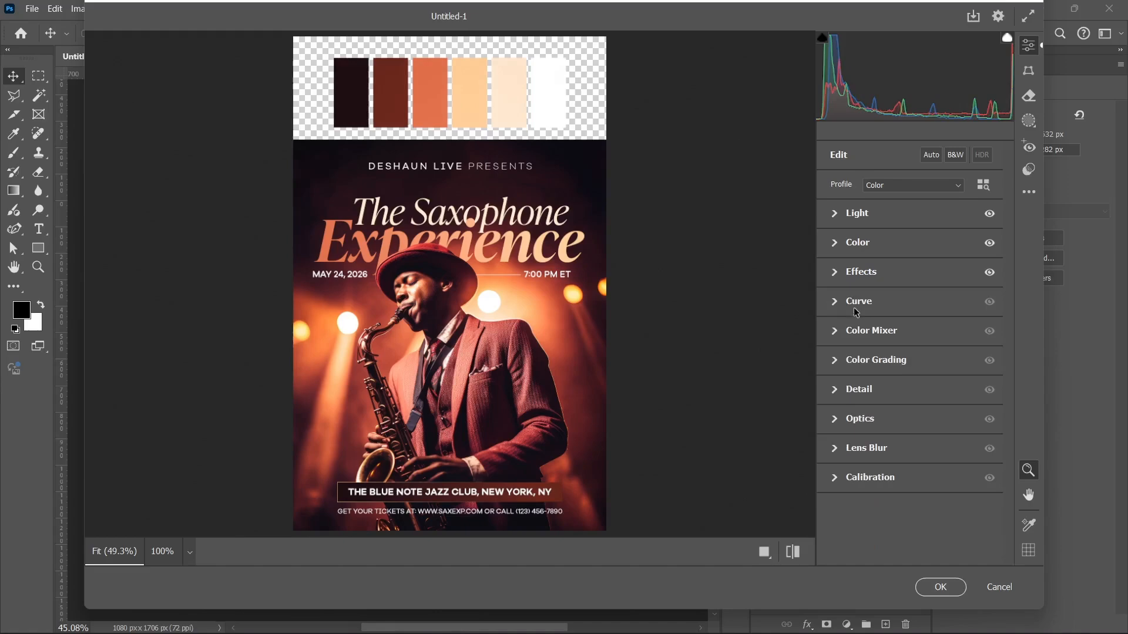
Set the detail Sharpening to 11 and apply the Camera Raw adjustments to the merged layer
{"action": "left_click", "coordinate": [861, 388]}
{"action": "left_click", "coordinate": [843, 426]}
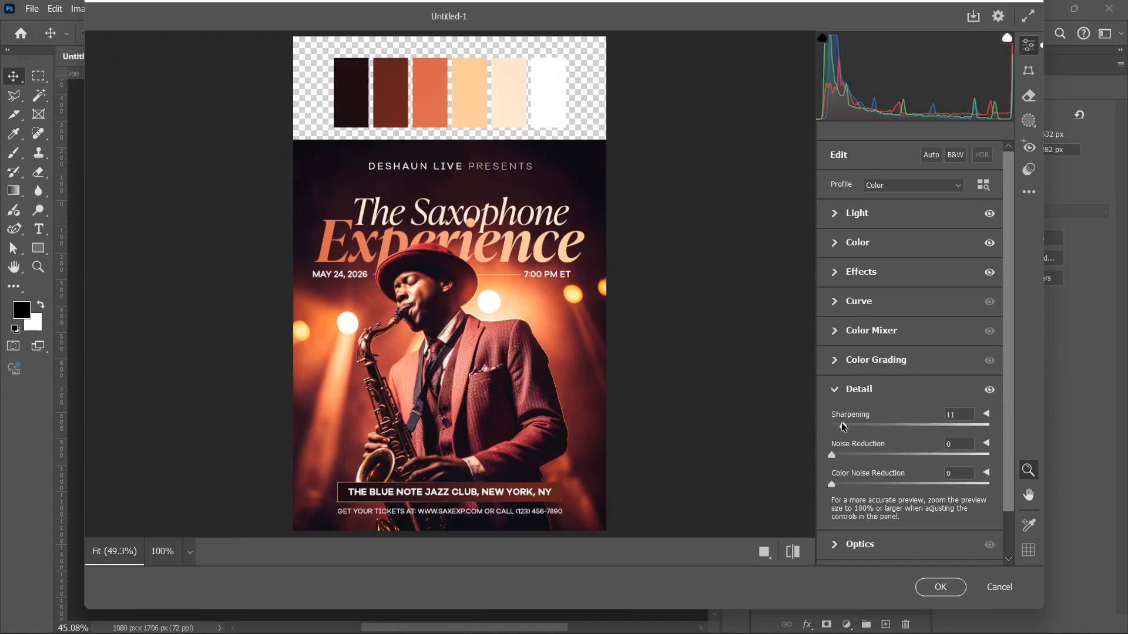
{"action": "left_click", "coordinate": [836, 390]}
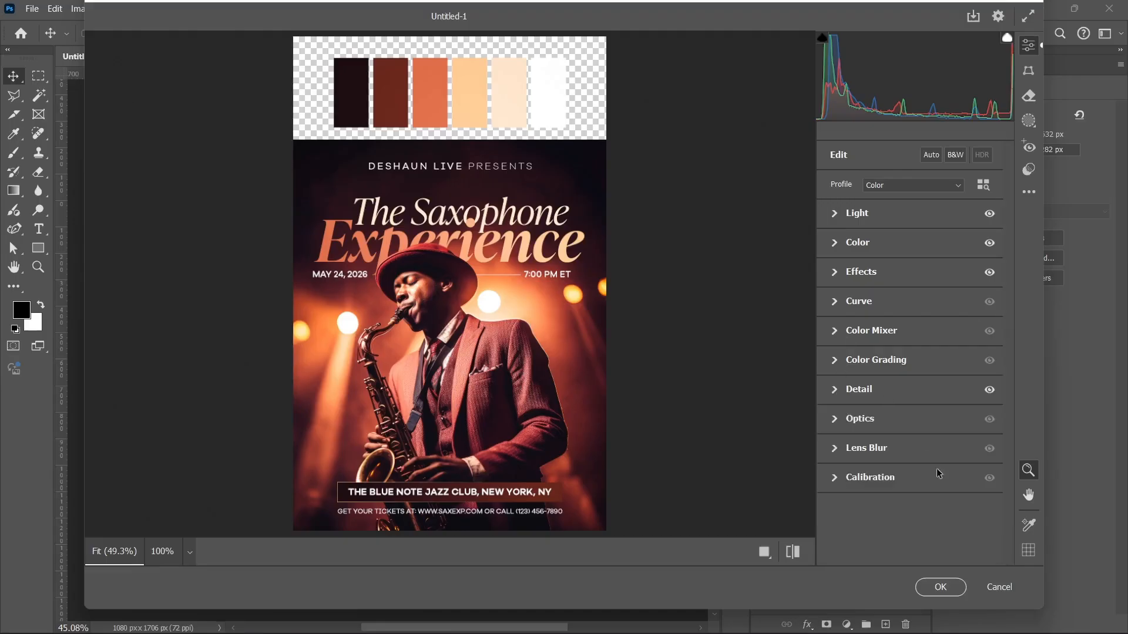
{"action": "left_click", "coordinate": [934, 589]}
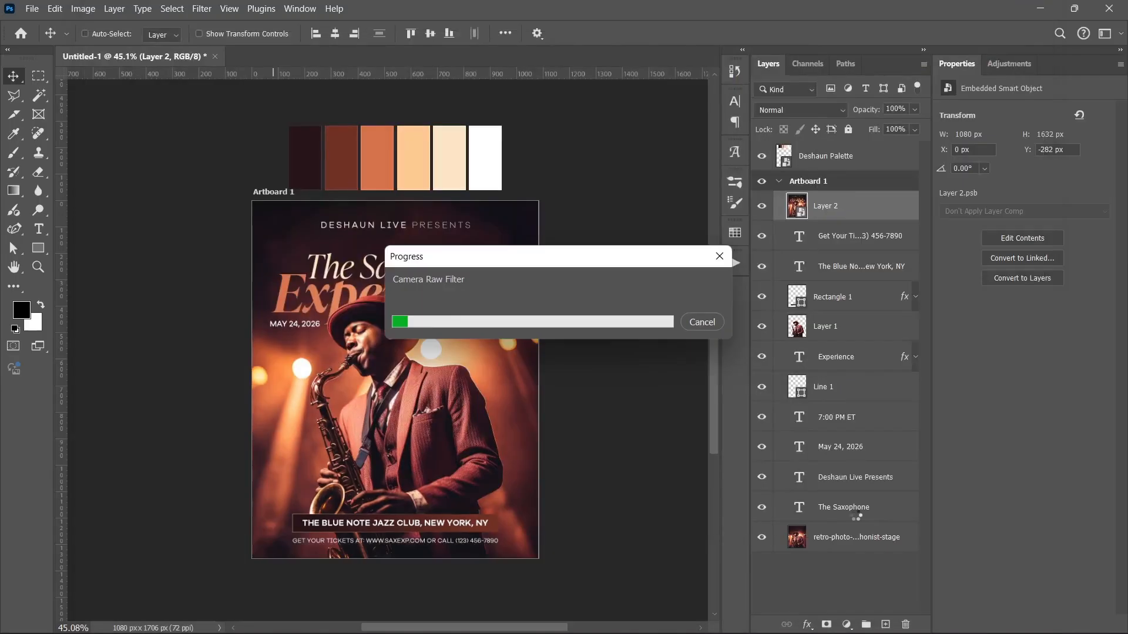